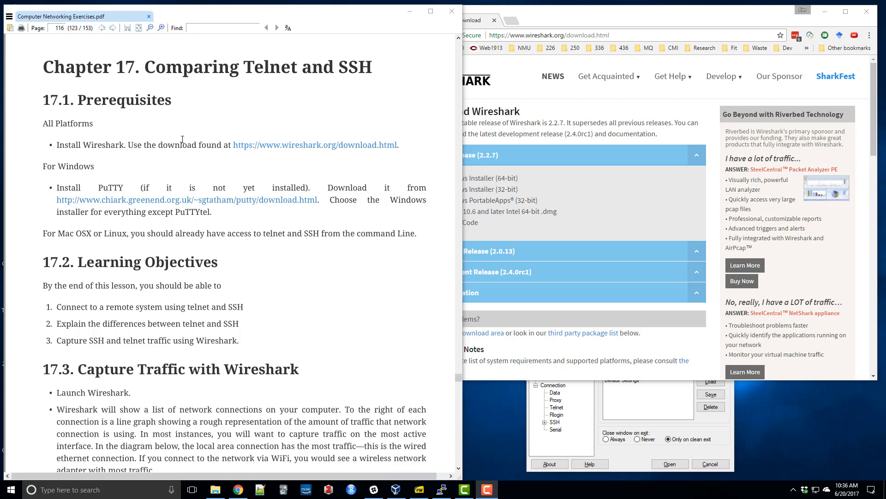
Download the Wireshark 2.2.7 Windows Installer (64-bit) and save it in the Downloads folder.
{"action": "left_click", "coordinate": [491, 131]}
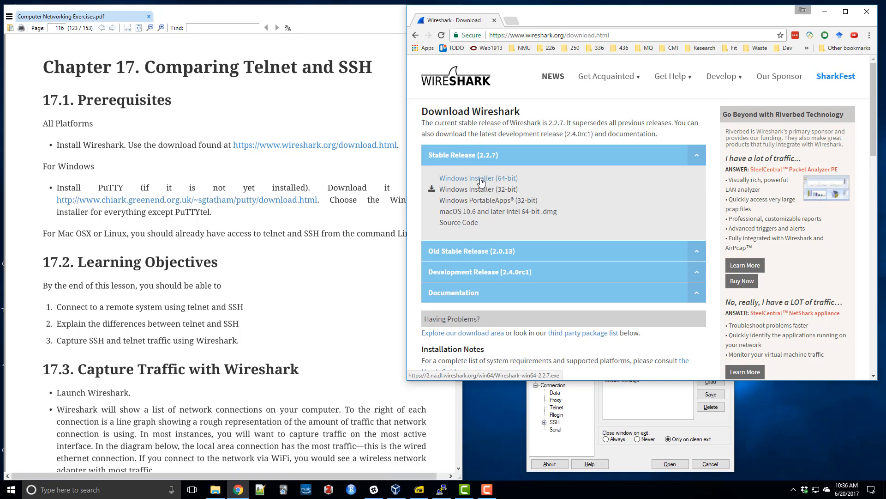
{"action": "left_click", "coordinate": [481, 182]}
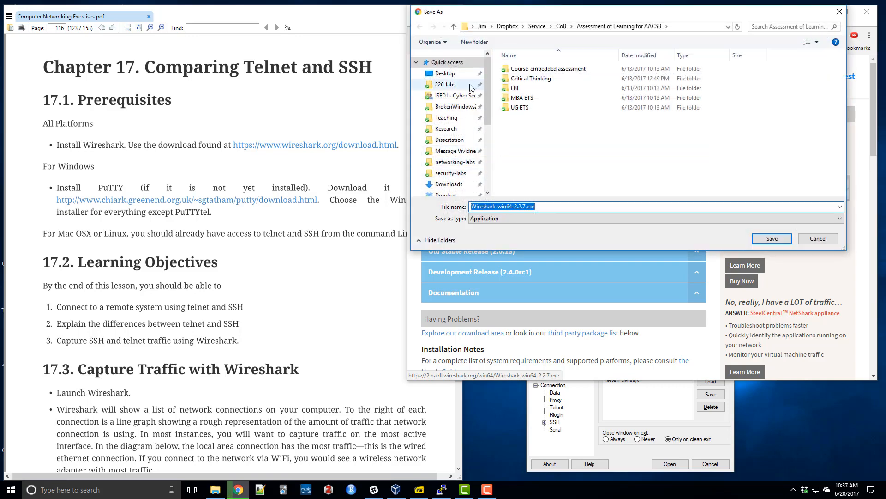
{"action": "left_click", "coordinate": [448, 184]}
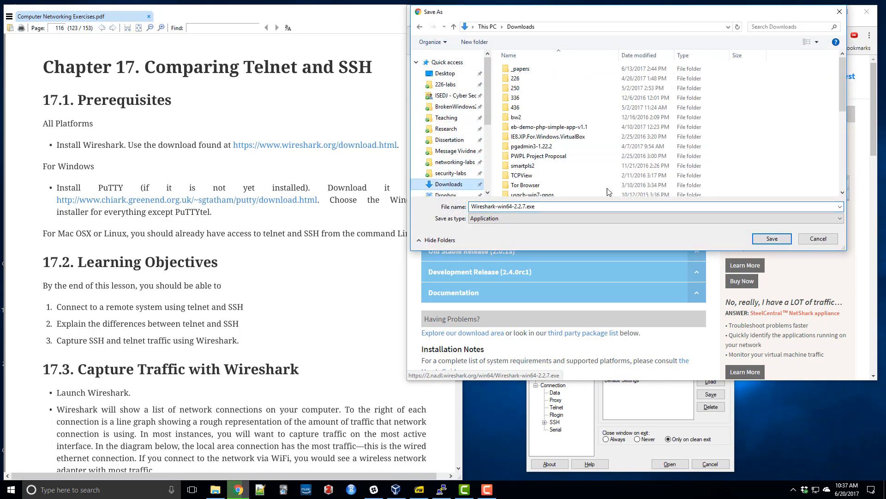
{"action": "left_click", "coordinate": [770, 238]}
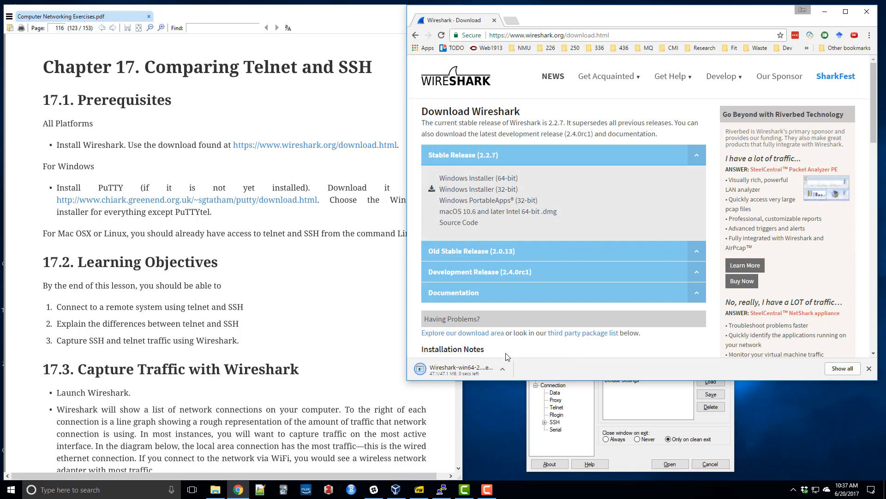
Run the downloaded Wireshark installer and agree to uninstall the existing version first.
{"action": "left_click", "coordinate": [502, 373]}
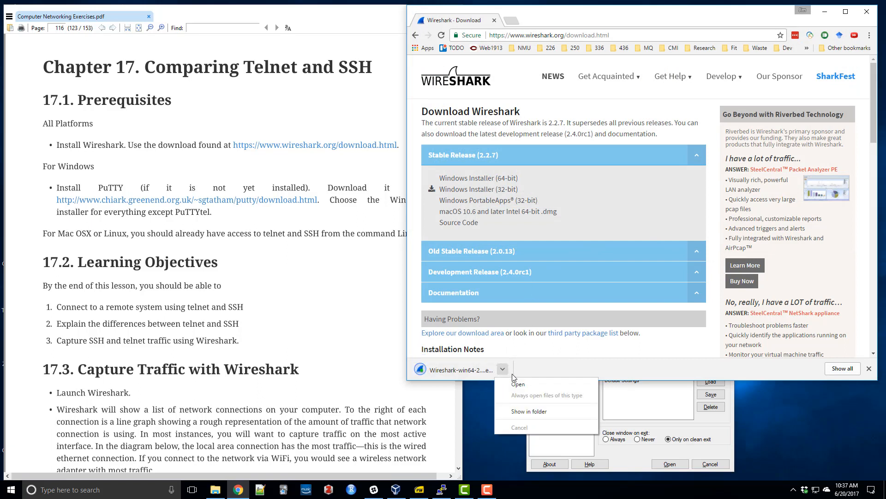
{"action": "left_click", "coordinate": [516, 381]}
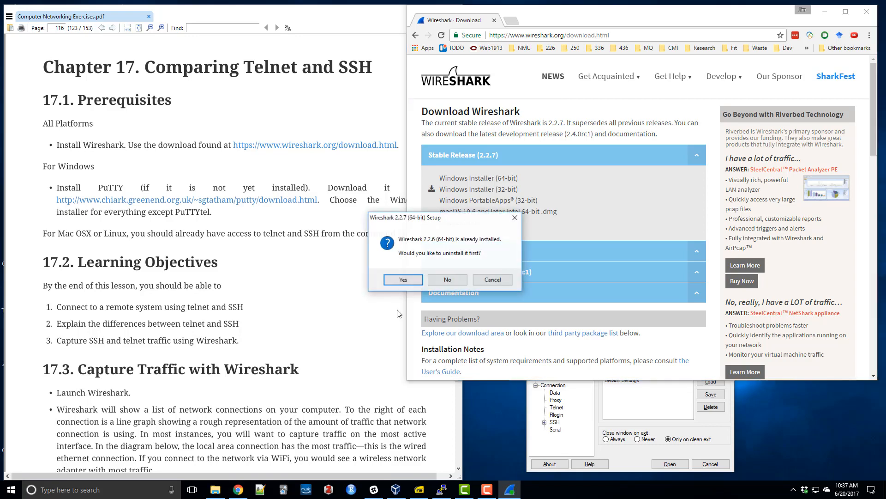
{"action": "left_click", "coordinate": [407, 284]}
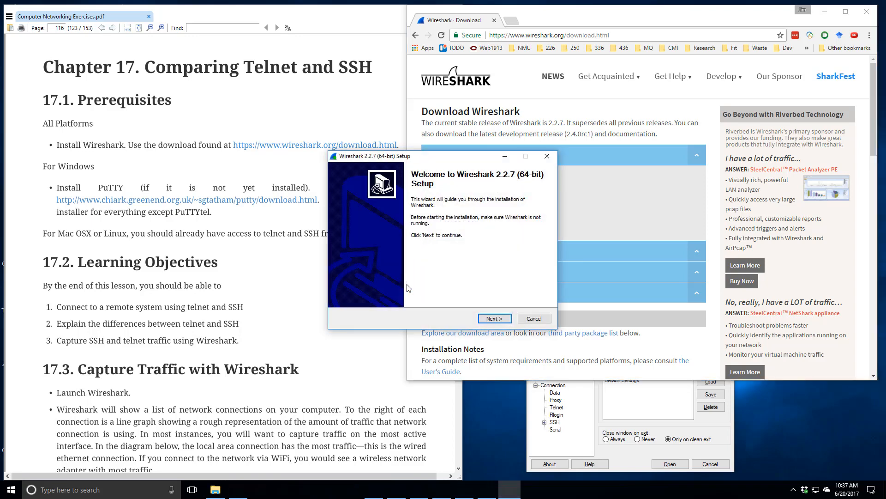
Accept the license and default components, clear the Wireshark Quick Launch Icon shortcut, and keep the default destination folder.
{"action": "left_click", "coordinate": [495, 319]}
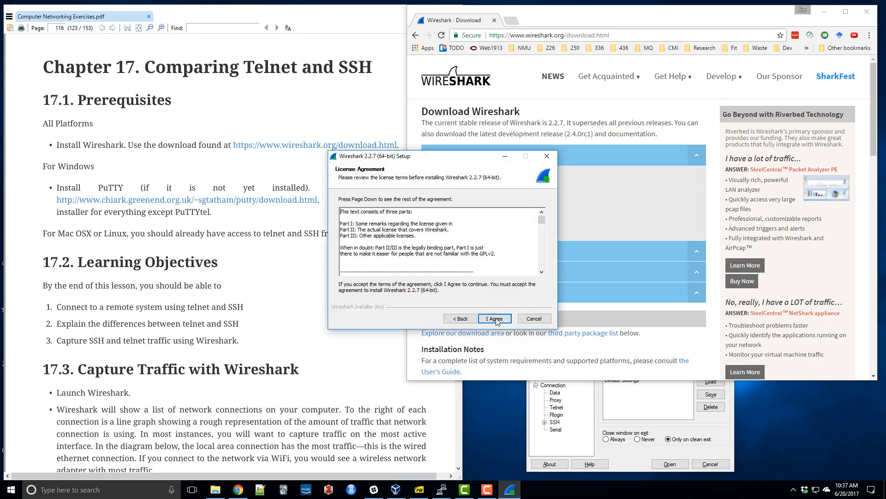
{"action": "left_click", "coordinate": [496, 320]}
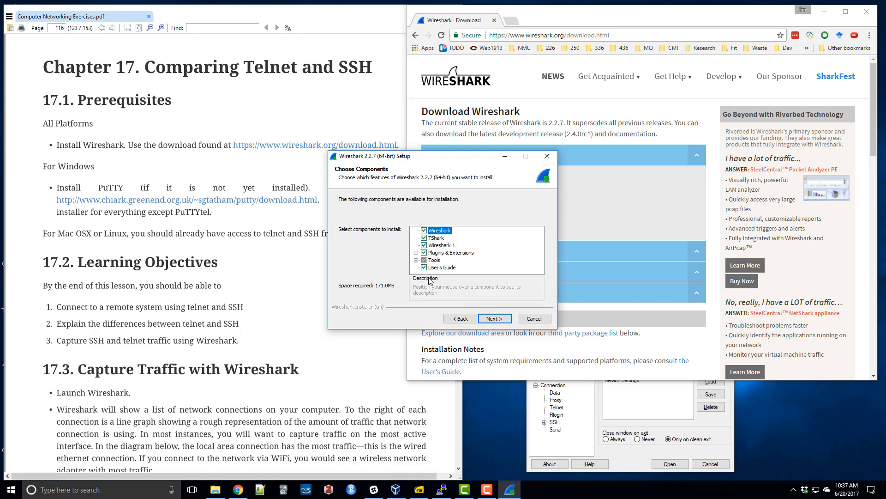
{"action": "left_click", "coordinate": [492, 321]}
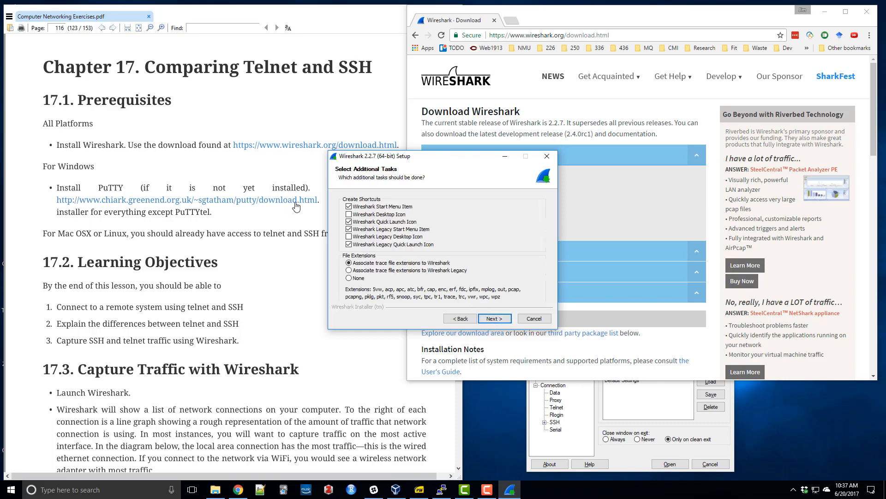
{"action": "left_click", "coordinate": [349, 222]}
{"action": "left_click", "coordinate": [494, 319]}
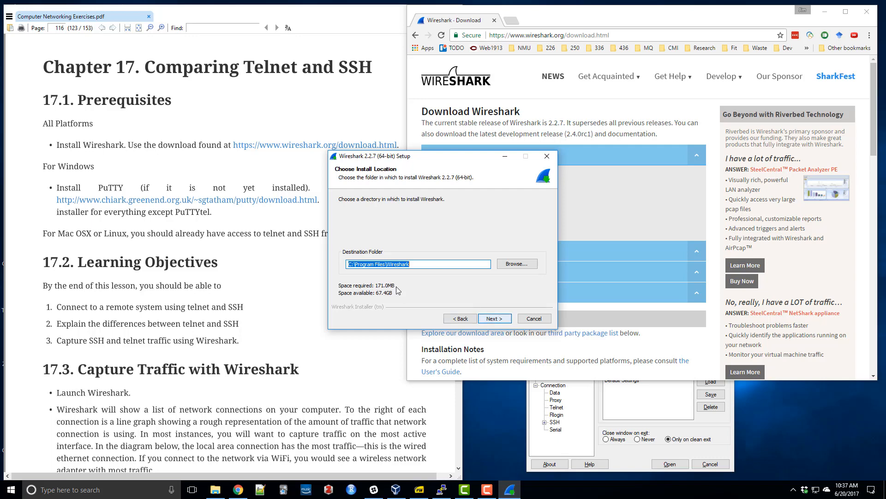
{"action": "left_click", "coordinate": [492, 318]}
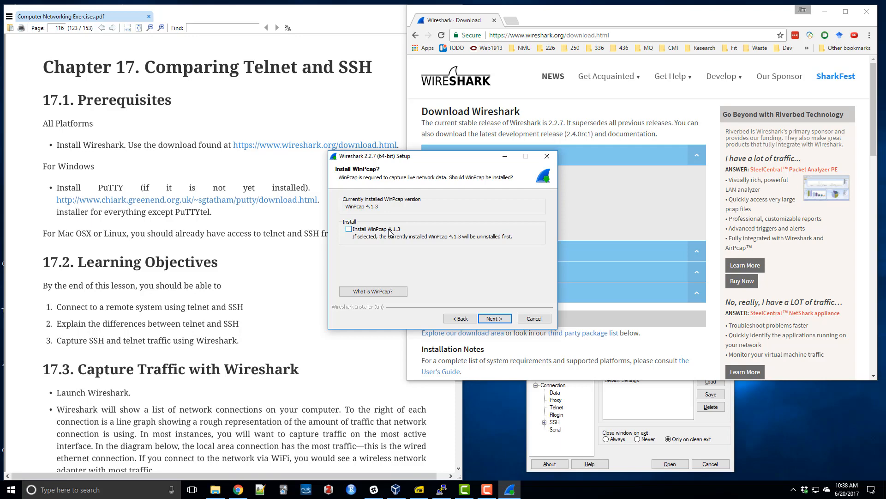
Install Wireshark without reinstalling WinPcap 4.1.3 or adding USBPcap, and finish setup with Run Wireshark 2.2.7 (64-bit) selected.
{"action": "left_click", "coordinate": [349, 230]}
{"action": "left_click", "coordinate": [349, 229]}
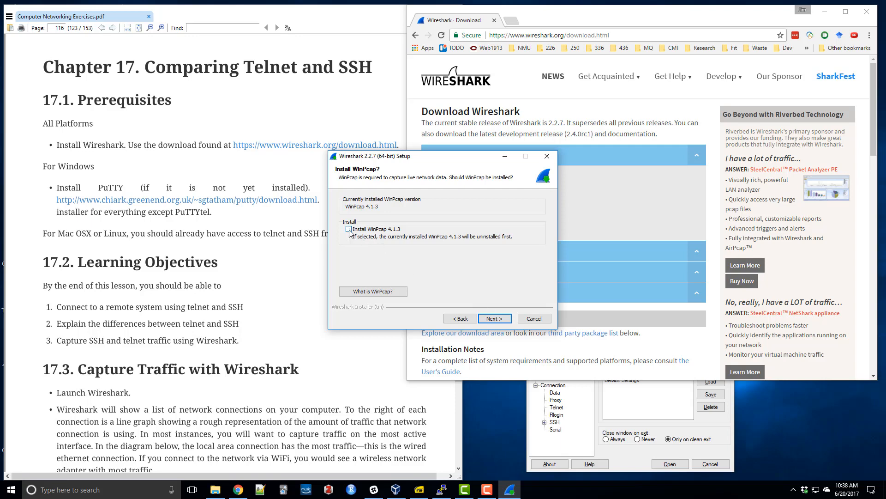
{"action": "left_click", "coordinate": [504, 320]}
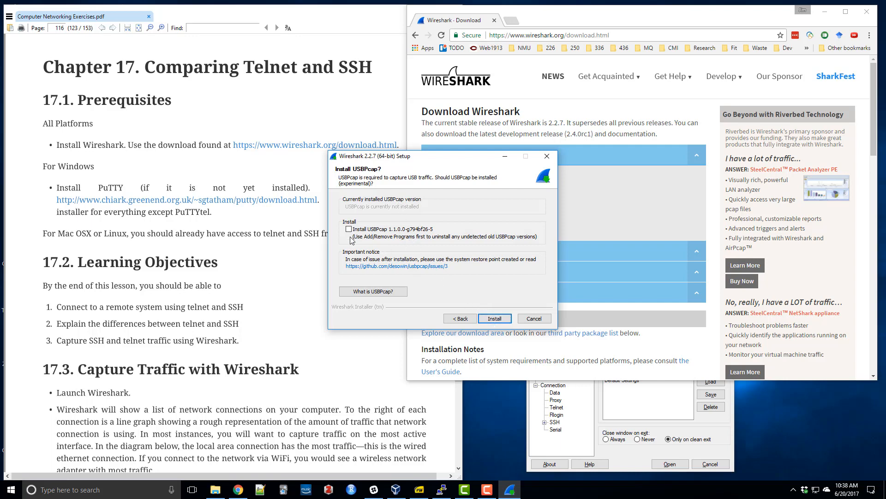
{"action": "left_click", "coordinate": [488, 319]}
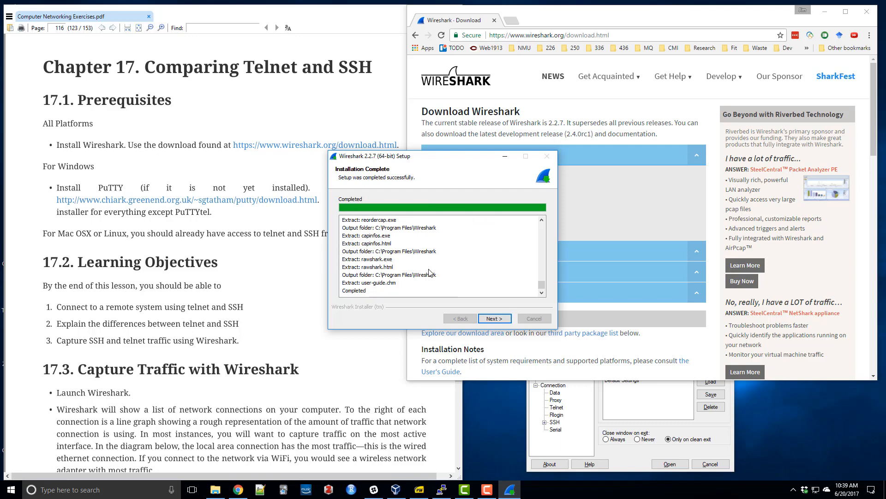
{"action": "left_click", "coordinate": [494, 319]}
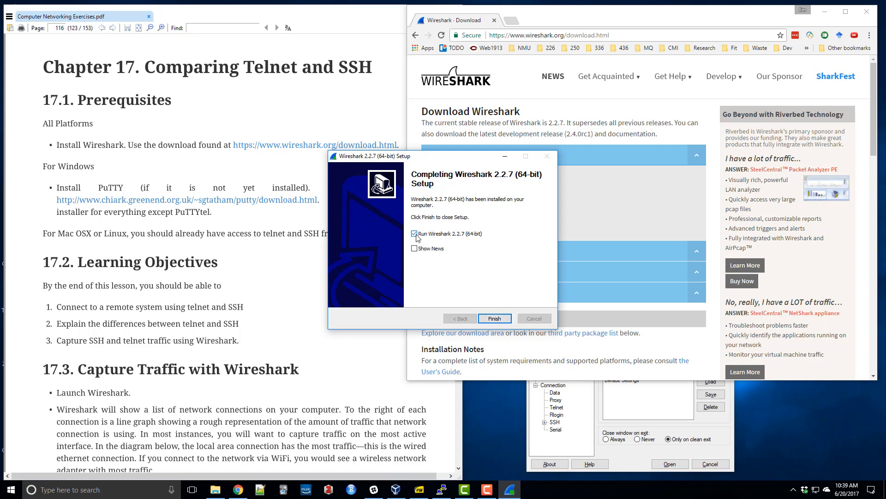
{"action": "left_click", "coordinate": [494, 318]}
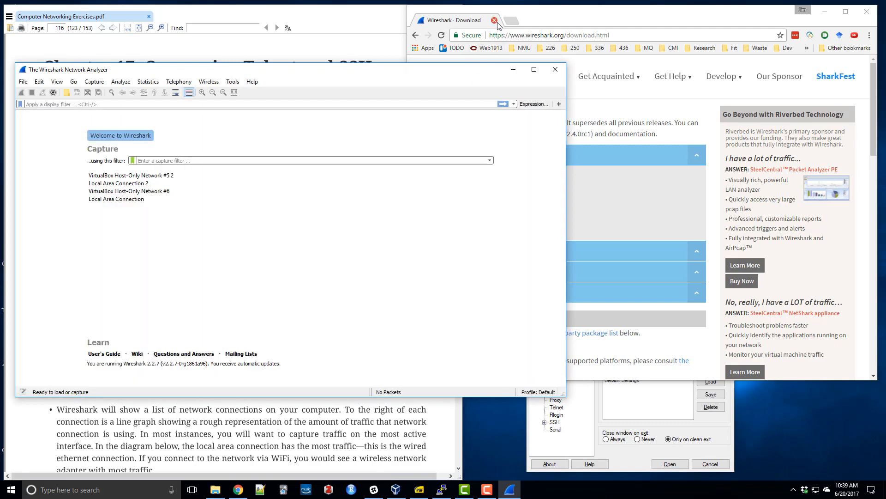
Close the Wireshark download page and fit the Wireshark window beside the exercise PDF.
{"action": "left_click", "coordinate": [494, 21]}
{"action": "left_click_drag", "start_coordinate": [352, 73], "coordinate": [646, 27]}
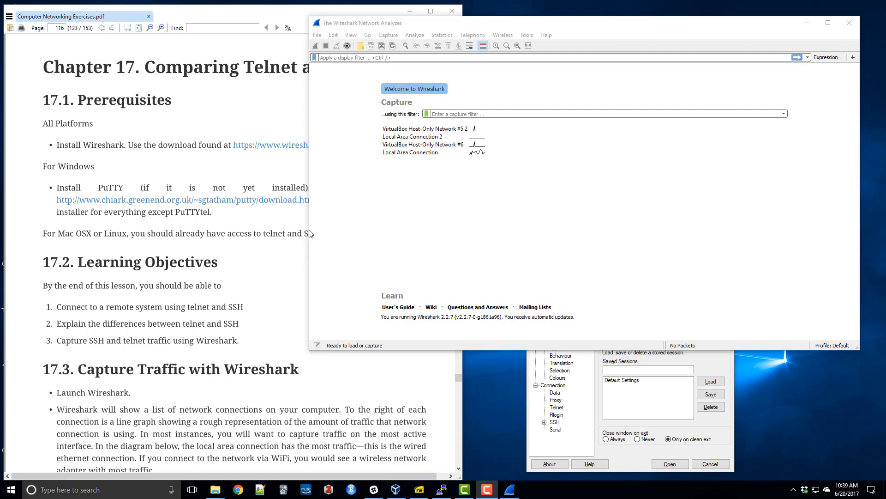
{"action": "left_click_drag", "start_coordinate": [310, 233], "coordinate": [464, 222]}
{"action": "left_click_drag", "start_coordinate": [558, 23], "coordinate": [560, 14]}
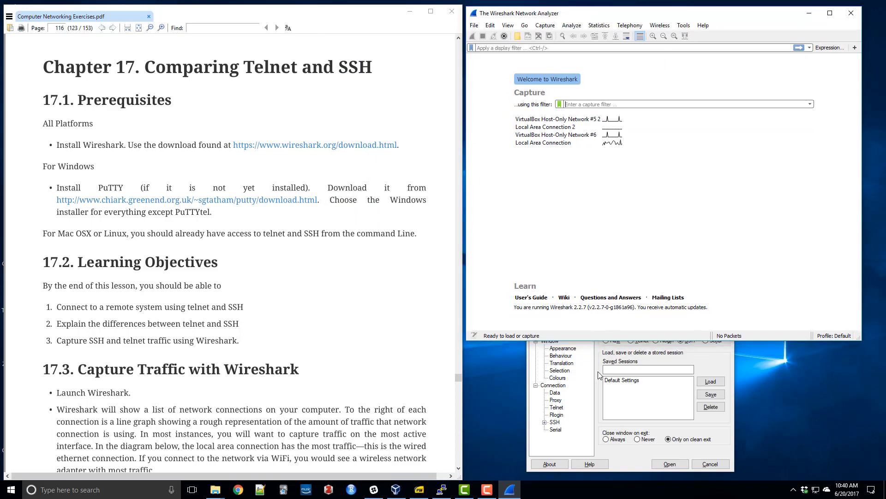
Review the PuTTY installation prerequisite for Windows in the exercise PDF.
{"action": "double_click", "coordinate": [112, 188]}
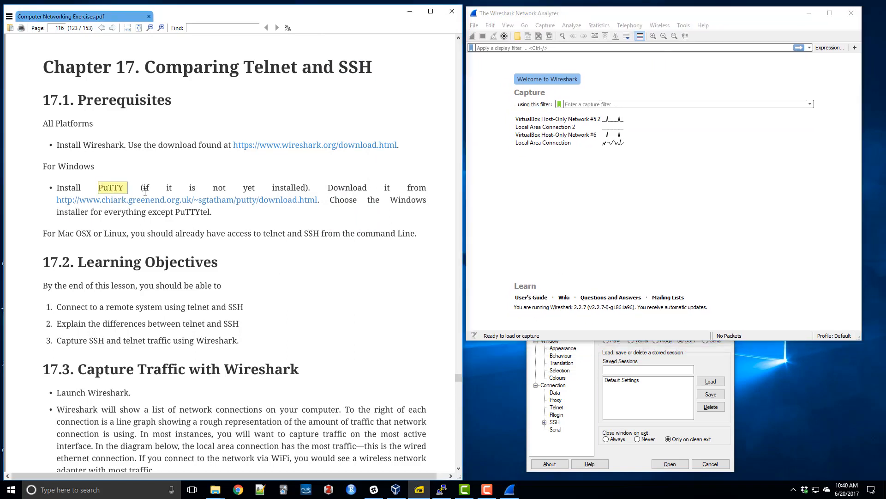
{"action": "left_click_drag", "start_coordinate": [145, 191], "coordinate": [194, 212]}
{"action": "left_click", "coordinate": [194, 213]}
Shorten the Wireshark window and place the PuTTY Configuration window directly beneath it.
{"action": "left_click", "coordinate": [598, 362]}
{"action": "left_click_drag", "start_coordinate": [589, 276], "coordinate": [676, 274]}
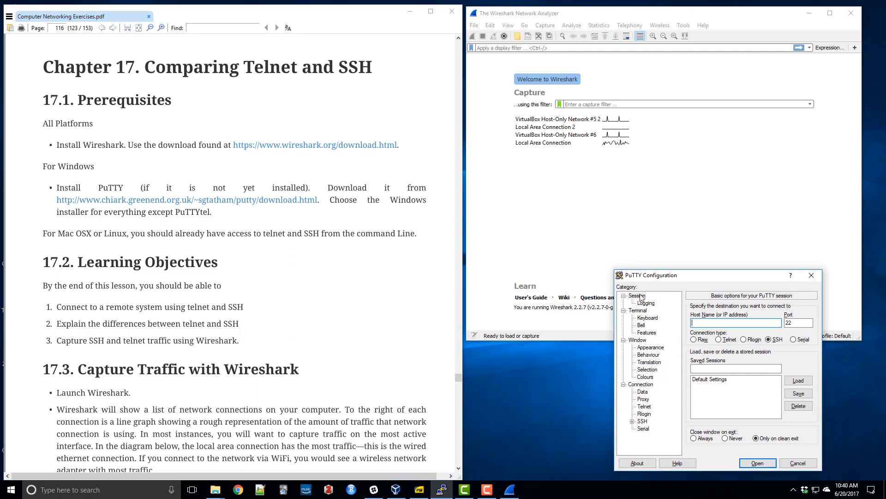
{"action": "left_click_drag", "start_coordinate": [580, 340], "coordinate": [524, 274]}
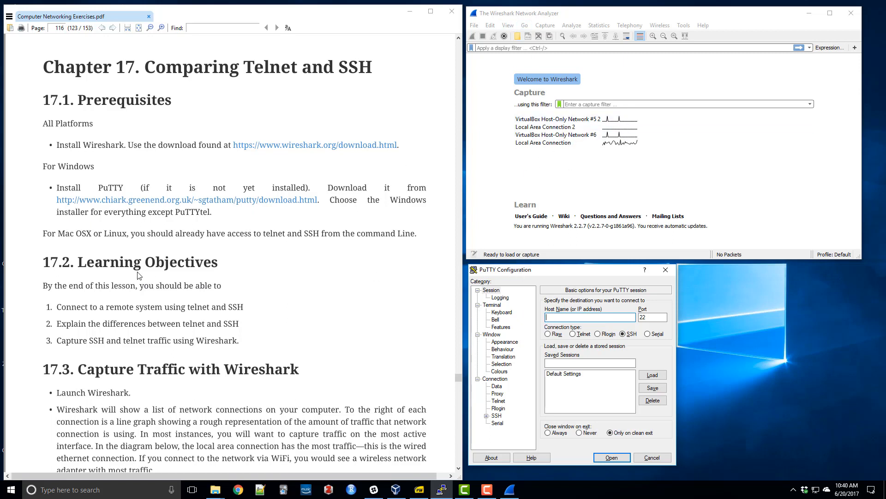
Read the learning objectives and the Capture Traffic with Wireshark instructions in the exercise PDF.
{"action": "left_click", "coordinate": [119, 264]}
{"action": "scroll", "coordinate": [120, 264], "scroll_direction": "down", "scroll_amount": 1}
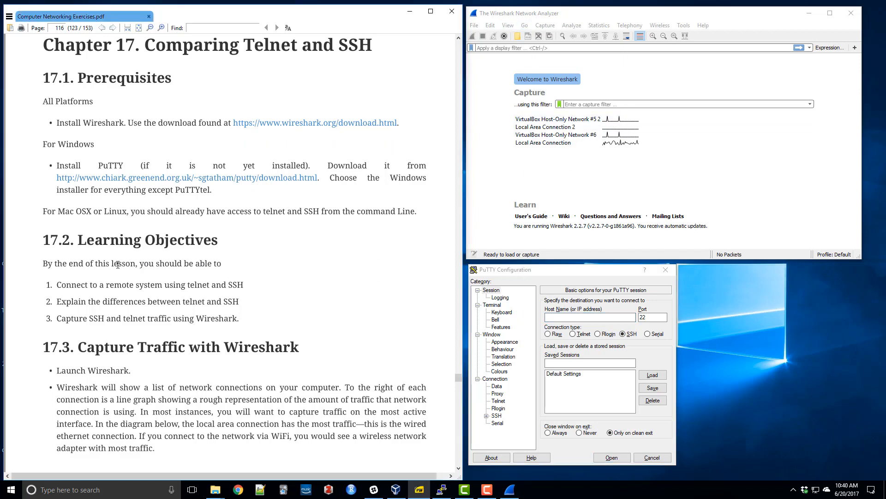
{"action": "scroll", "coordinate": [118, 264], "scroll_direction": "down", "scroll_amount": 3}
{"action": "scroll", "coordinate": [117, 264], "scroll_direction": "down", "scroll_amount": 6}
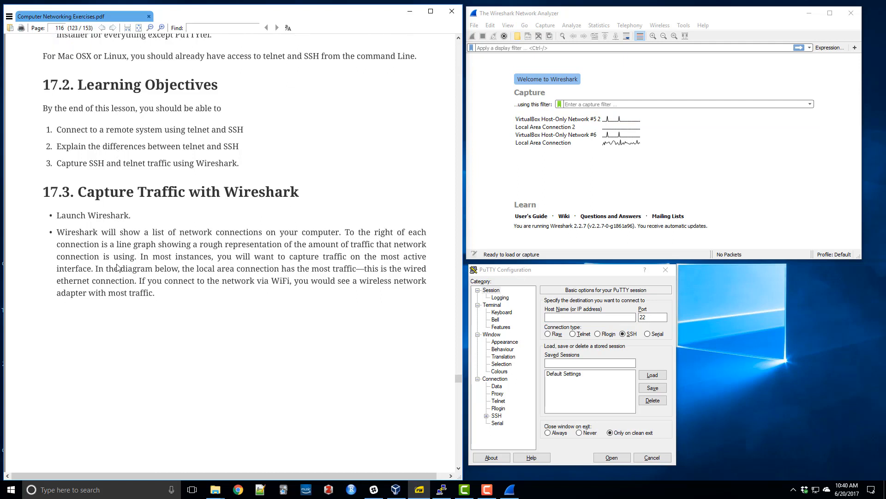
{"action": "left_click_drag", "start_coordinate": [65, 86], "coordinate": [226, 87]}
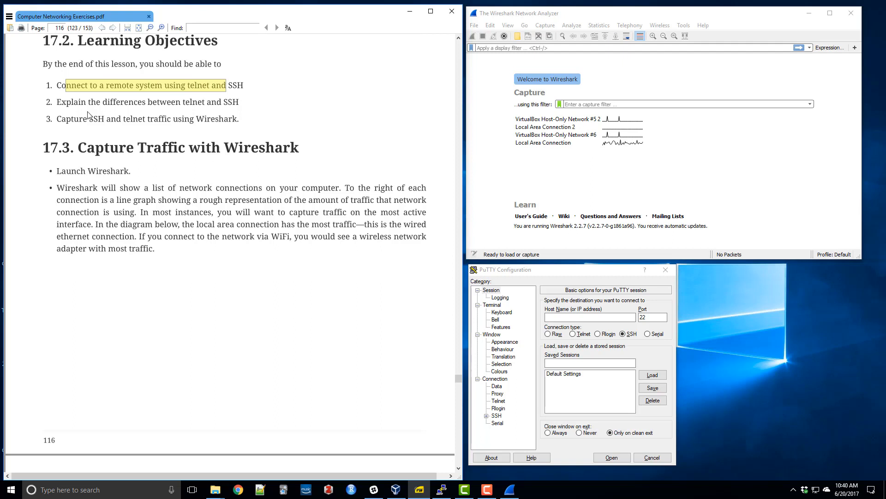
{"action": "left_click_drag", "start_coordinate": [73, 102], "coordinate": [157, 104]}
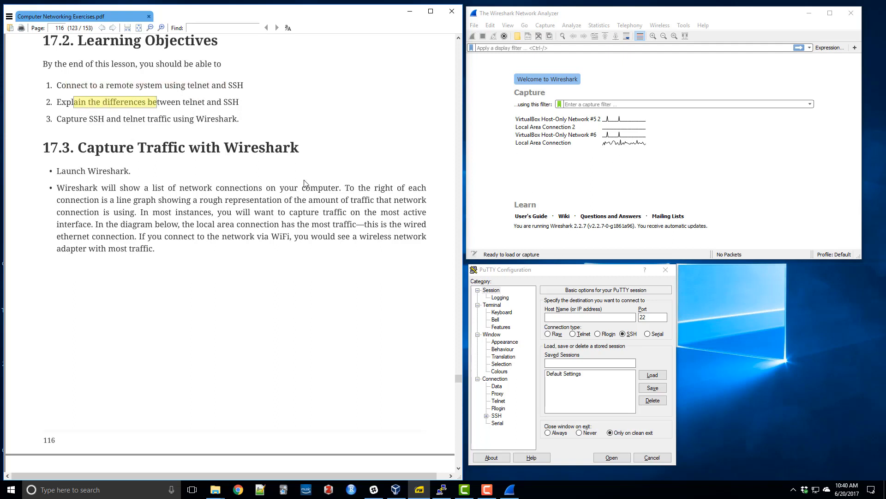
{"action": "left_click", "coordinate": [266, 178]}
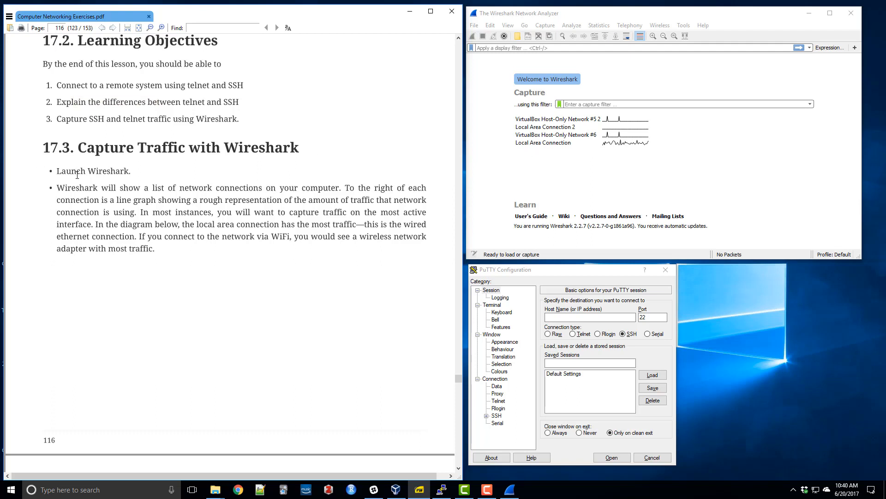
{"action": "left_click_drag", "start_coordinate": [65, 171], "coordinate": [134, 177]}
{"action": "left_click", "coordinate": [131, 175]}
{"action": "scroll", "coordinate": [357, 170], "scroll_direction": "down", "scroll_amount": 3}
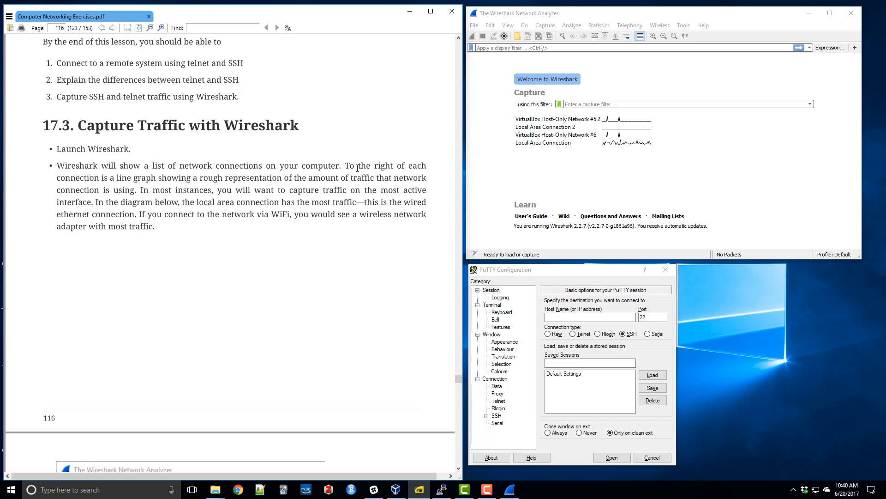
{"action": "scroll", "coordinate": [357, 169], "scroll_direction": "down", "scroll_amount": 5}
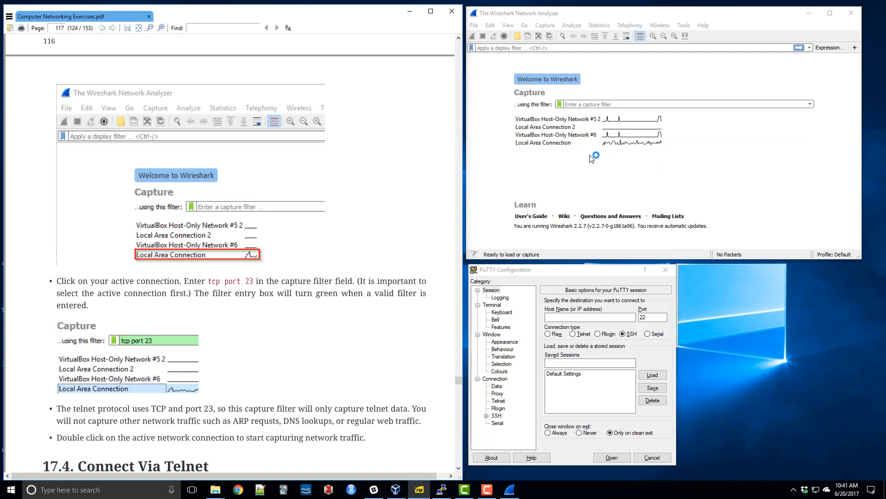
Compare the traffic graphs and addresses of Local Area Connection and Local Area Connection 2 in the capture list.
{"action": "left_click", "coordinate": [534, 128]}
{"action": "left_click", "coordinate": [659, 146]}
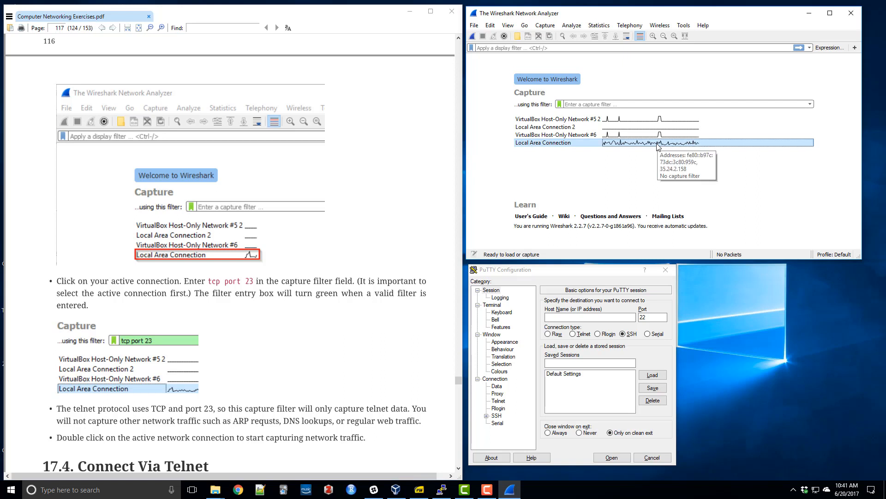
{"action": "left_click", "coordinate": [545, 128]}
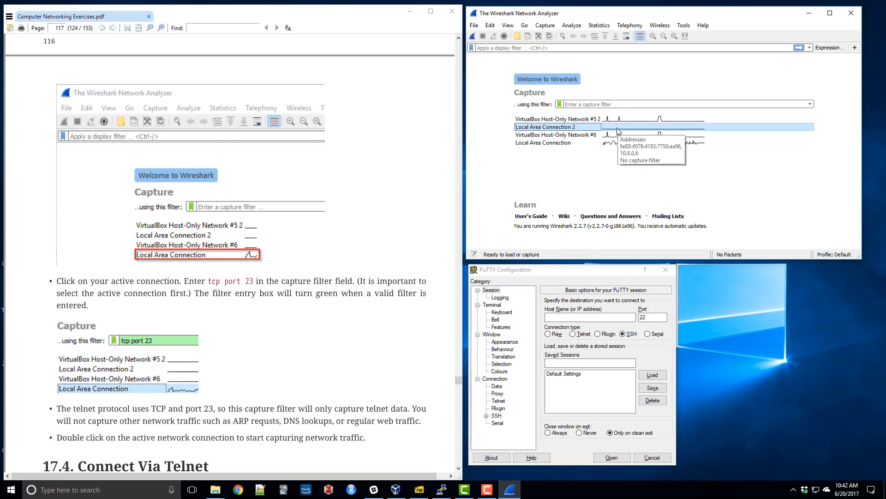
{"action": "left_click", "coordinate": [599, 143]}
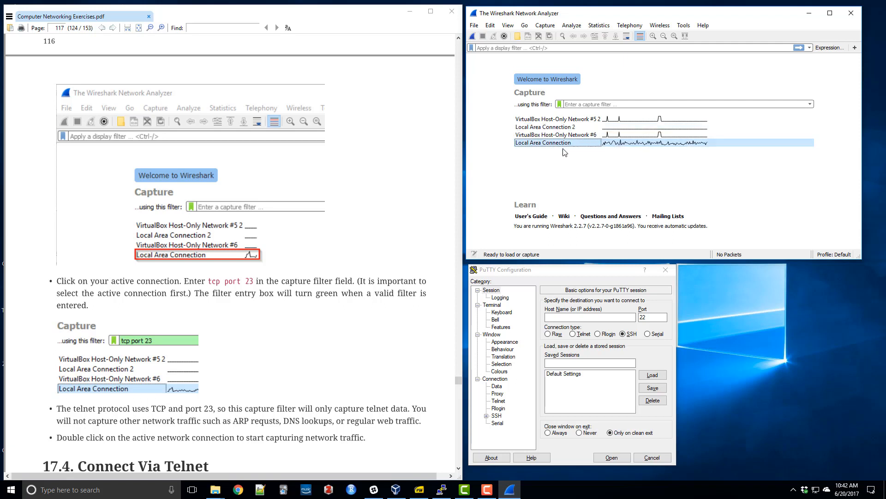
Start a live capture on Local Area Connection without a capture filter and look through the earliest packets.
{"action": "left_click", "coordinate": [173, 282]}
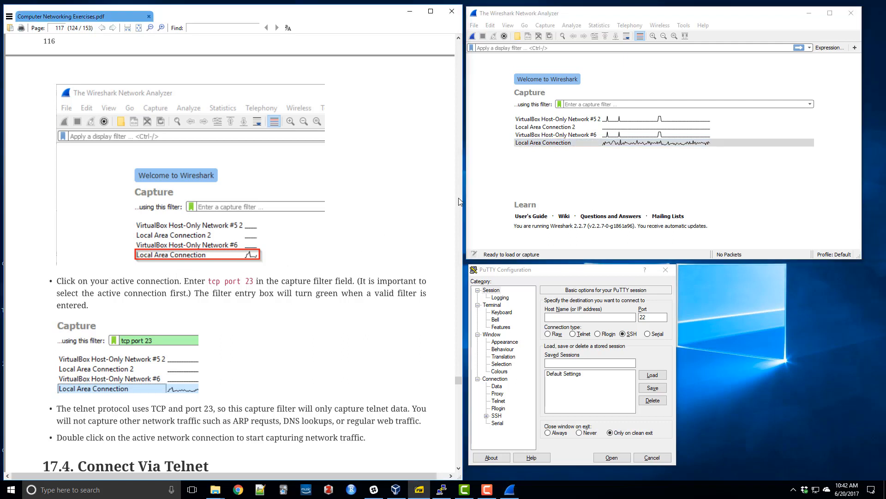
{"action": "left_click", "coordinate": [543, 148]}
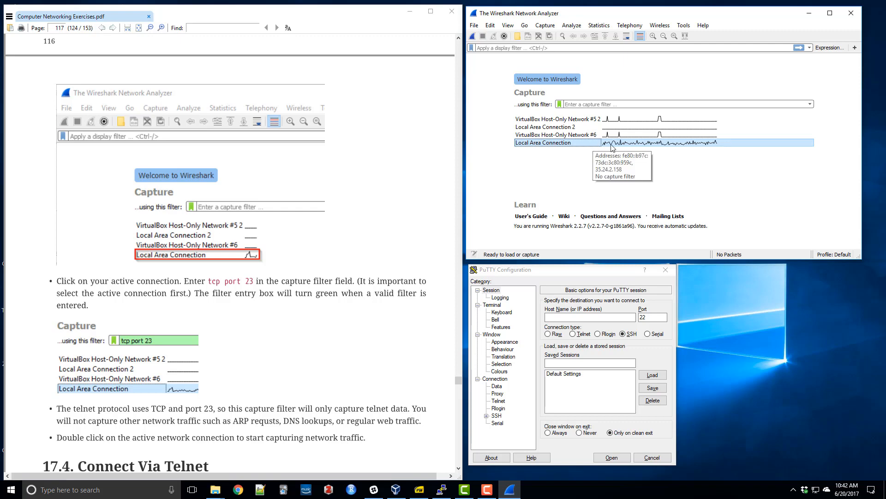
{"action": "double_click", "coordinate": [605, 143]}
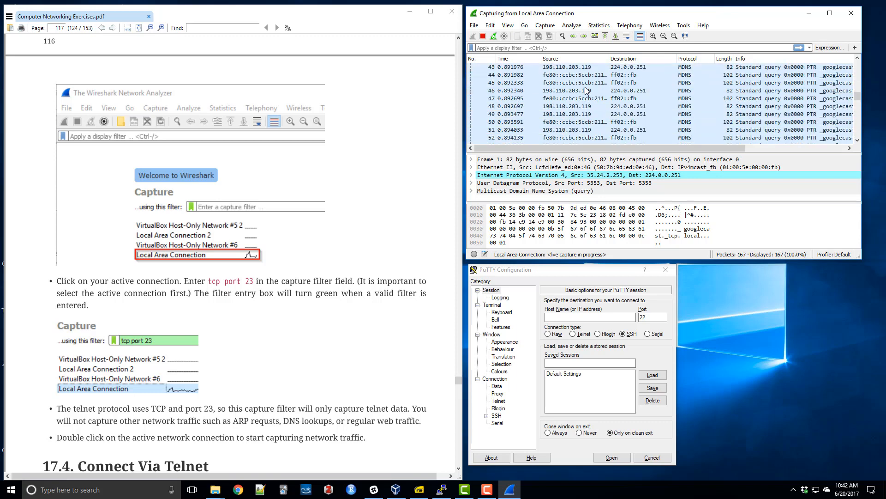
{"action": "scroll", "coordinate": [546, 88], "scroll_direction": "up", "scroll_amount": 15}
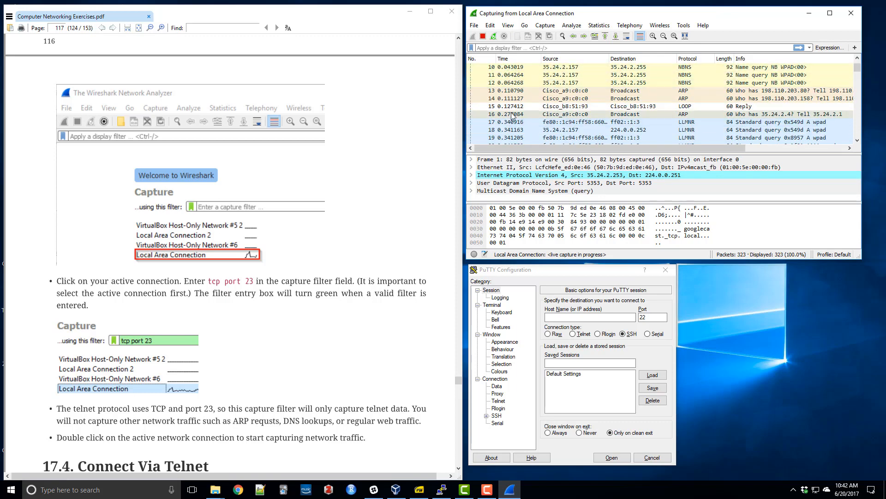
Look through the first packets arriving from Local Area Connection and stop the live capture.
{"action": "scroll", "coordinate": [513, 102], "scroll_direction": "down", "scroll_amount": 7}
{"action": "scroll", "coordinate": [512, 114], "scroll_direction": "up", "scroll_amount": 7}
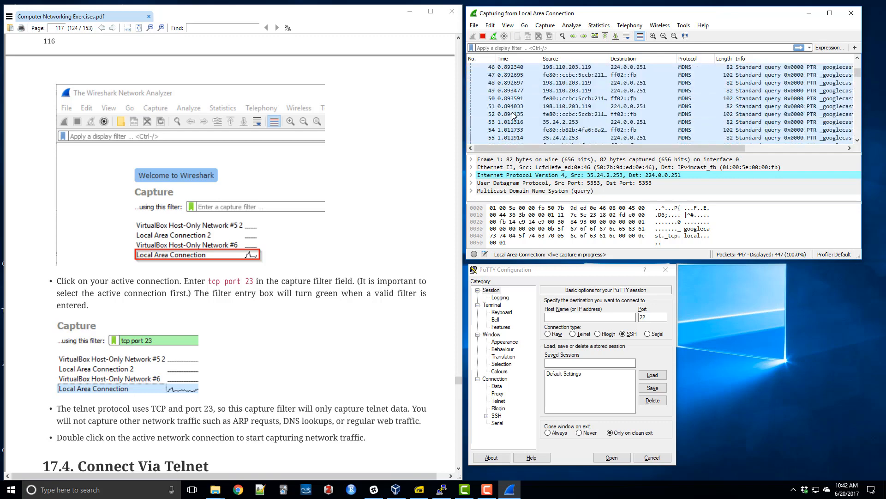
{"action": "scroll", "coordinate": [514, 106], "scroll_direction": "up", "scroll_amount": 3}
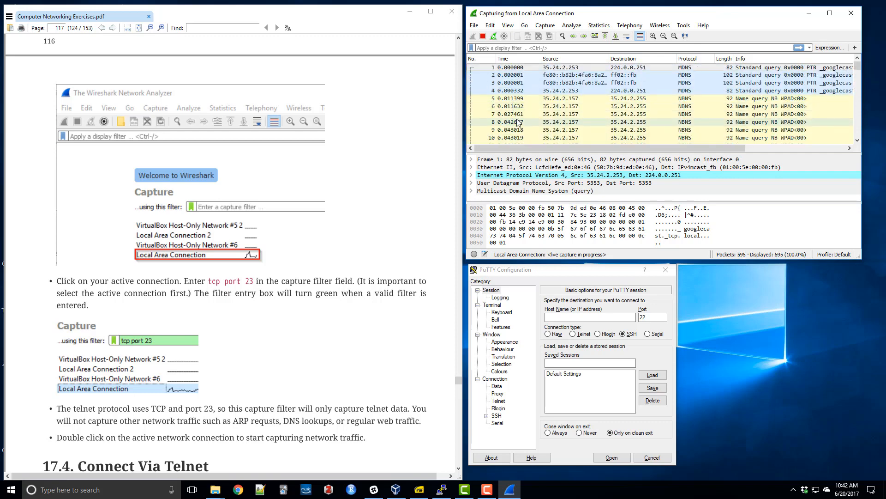
{"action": "scroll", "coordinate": [520, 121], "scroll_direction": "down", "scroll_amount": 5}
{"action": "scroll", "coordinate": [519, 121], "scroll_direction": "down", "scroll_amount": 4}
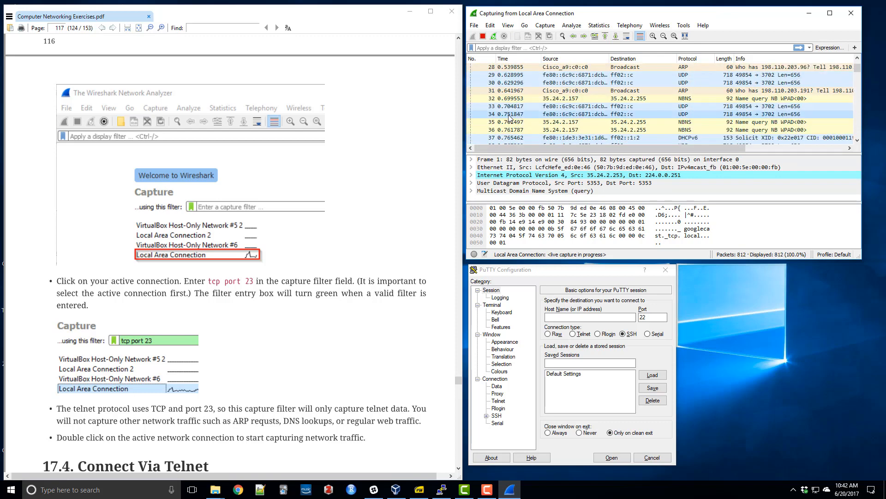
{"action": "left_click", "coordinate": [483, 37]}
Browse the stopped capture and inspect the details of MDNS packet 52 and LLMNR packet 71.
{"action": "scroll", "coordinate": [529, 116], "scroll_direction": "down", "scroll_amount": 1}
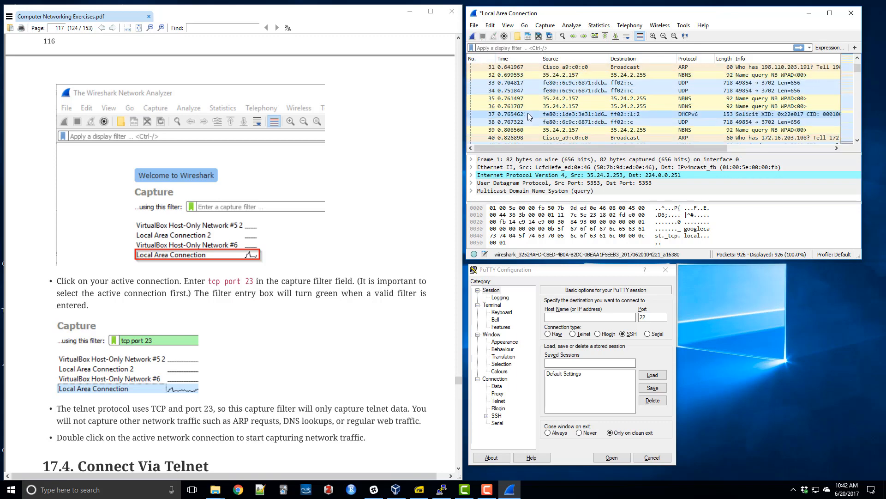
{"action": "scroll", "coordinate": [529, 117], "scroll_direction": "down", "scroll_amount": 7}
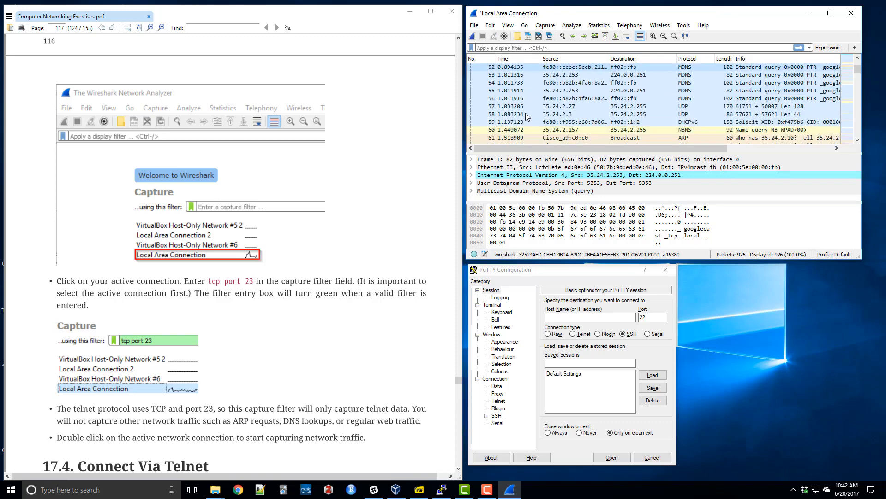
{"action": "scroll", "coordinate": [526, 112], "scroll_direction": "up", "scroll_amount": 1}
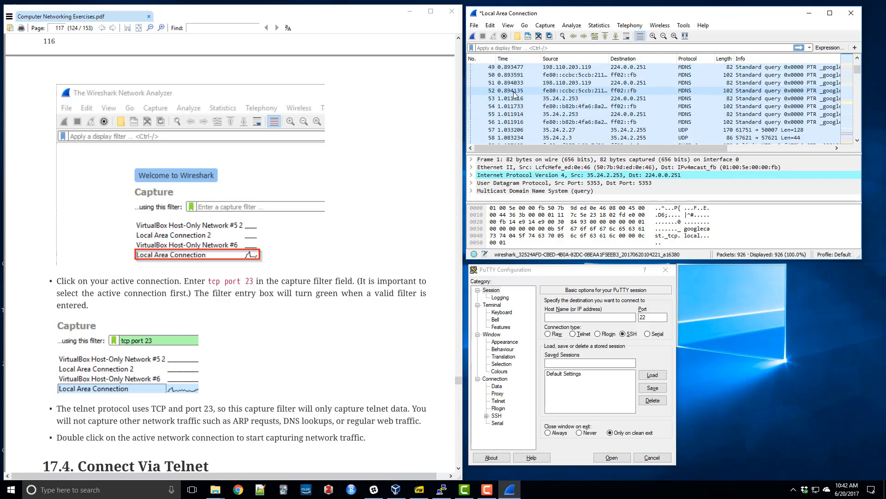
{"action": "left_click", "coordinate": [515, 92]}
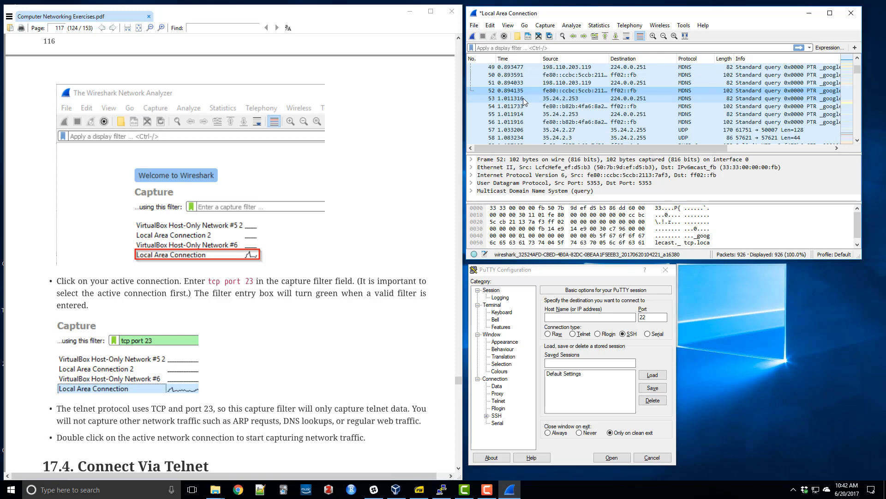
{"action": "scroll", "coordinate": [522, 98], "scroll_direction": "down", "scroll_amount": 3}
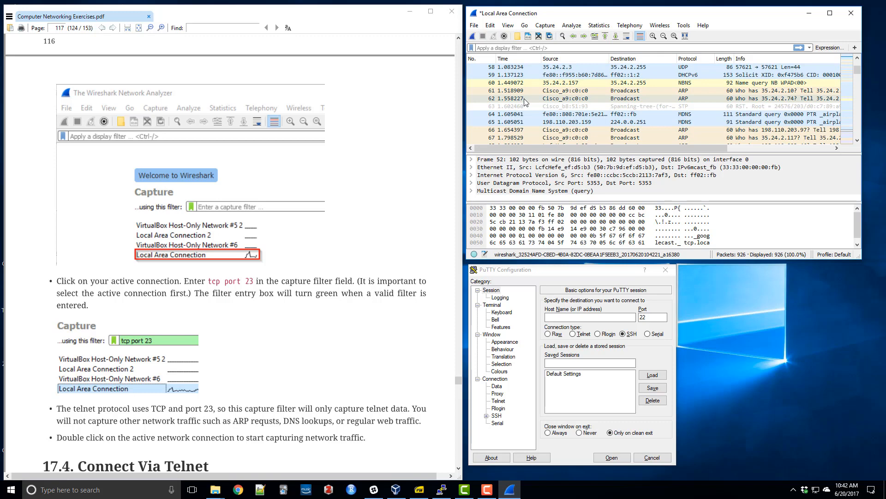
{"action": "scroll", "coordinate": [525, 102], "scroll_direction": "down", "scroll_amount": 2}
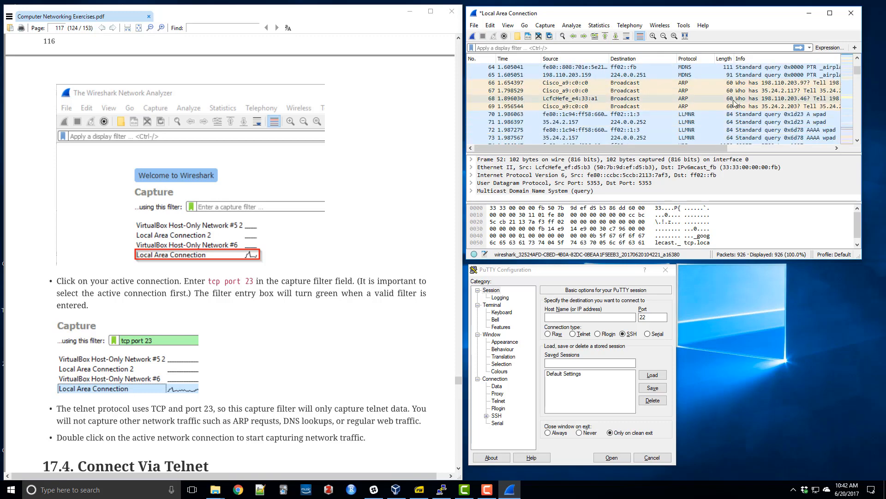
{"action": "scroll", "coordinate": [723, 107], "scroll_direction": "down", "scroll_amount": 1}
{"action": "left_click", "coordinate": [705, 98]}
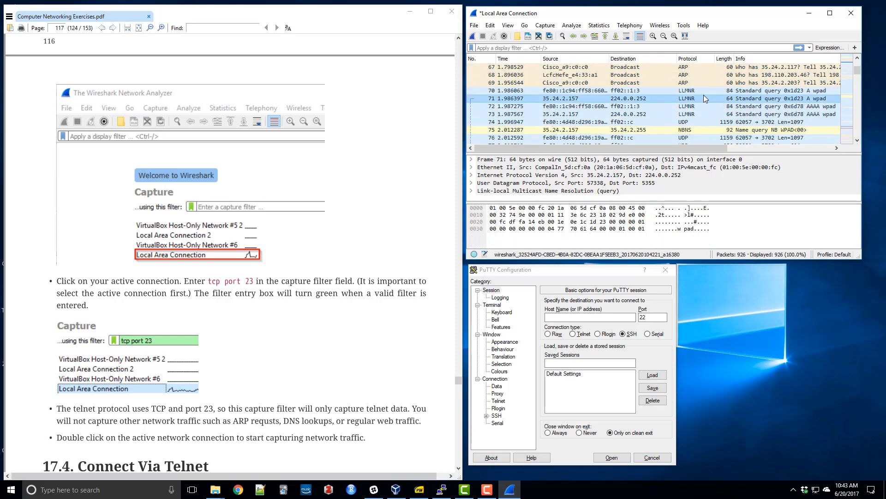
Examine the protocols of the packets following packet 71, up to the TCP and TLS exchange around packet 211.
{"action": "scroll", "coordinate": [690, 101], "scroll_direction": "down", "scroll_amount": 3}
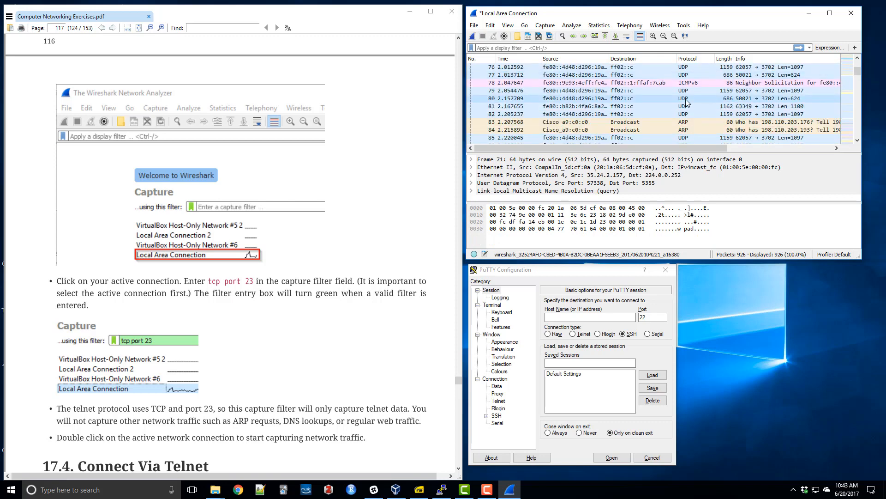
{"action": "scroll", "coordinate": [697, 84], "scroll_direction": "down", "scroll_amount": 2}
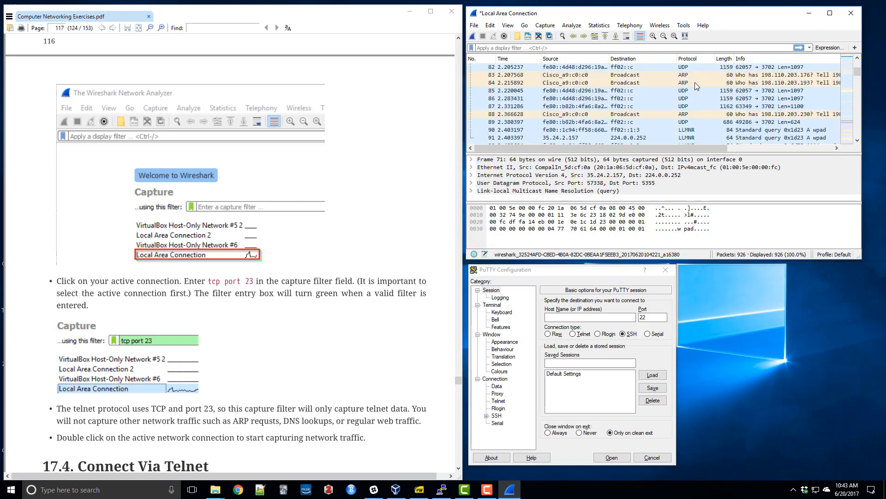
{"action": "scroll", "coordinate": [694, 82], "scroll_direction": "down", "scroll_amount": 3}
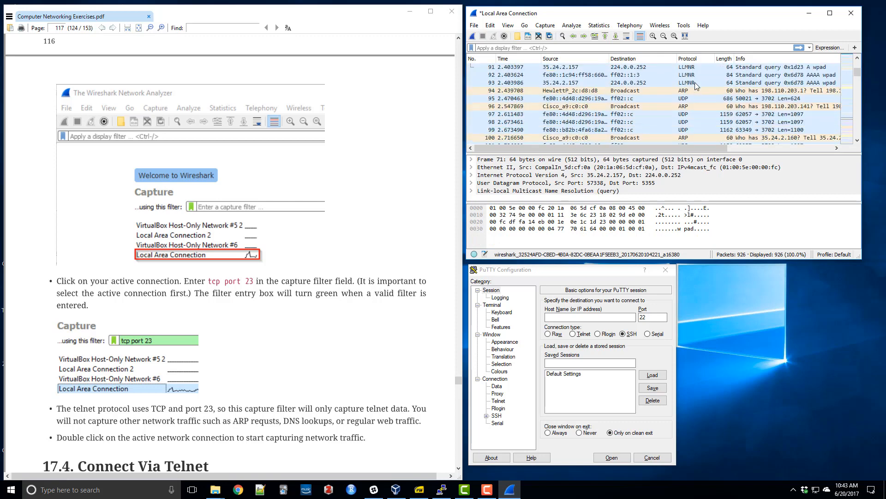
{"action": "scroll", "coordinate": [694, 82], "scroll_direction": "down", "scroll_amount": 2}
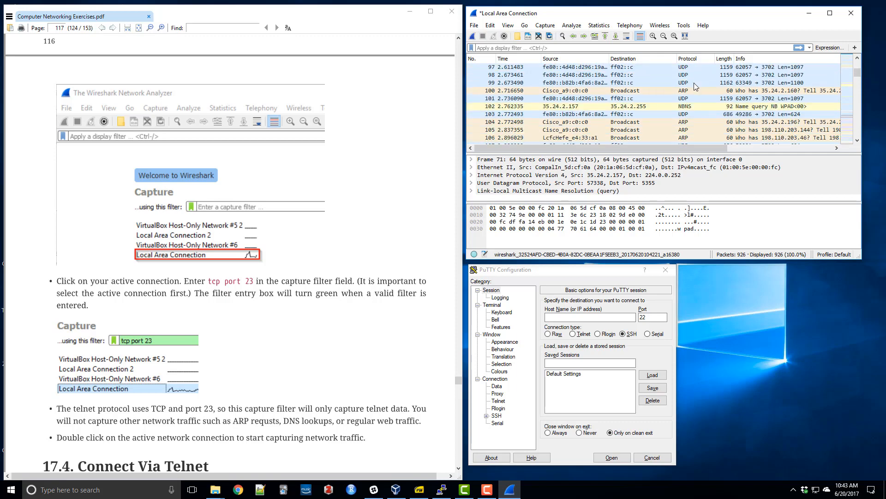
{"action": "scroll", "coordinate": [694, 82], "scroll_direction": "down", "scroll_amount": 5}
{"action": "scroll", "coordinate": [692, 84], "scroll_direction": "down", "scroll_amount": 7}
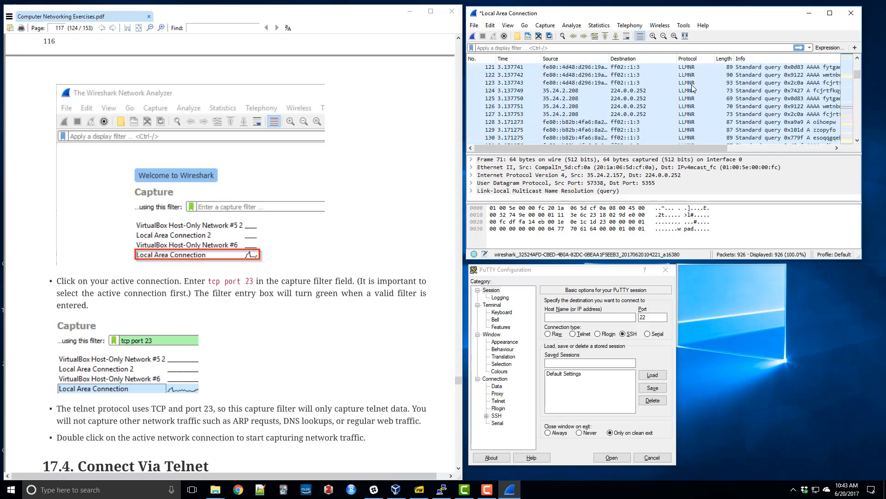
{"action": "scroll", "coordinate": [693, 87], "scroll_direction": "down", "scroll_amount": 12}
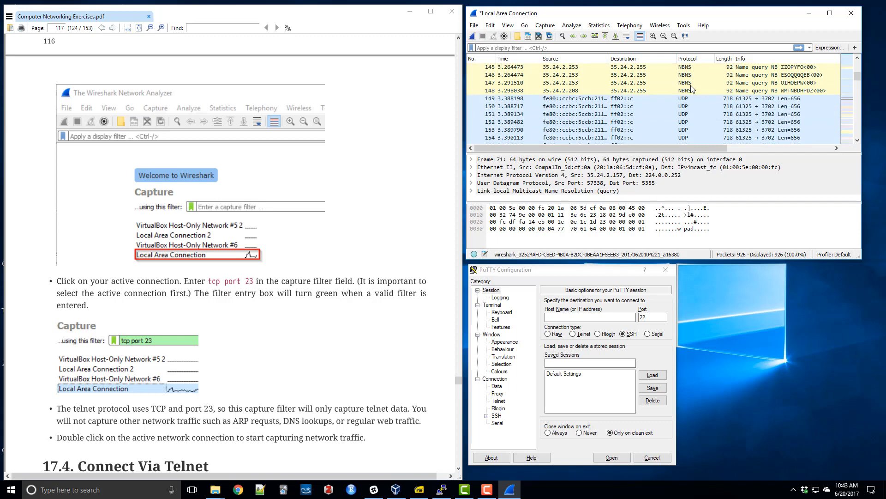
{"action": "scroll", "coordinate": [691, 86], "scroll_direction": "down", "scroll_amount": 13}
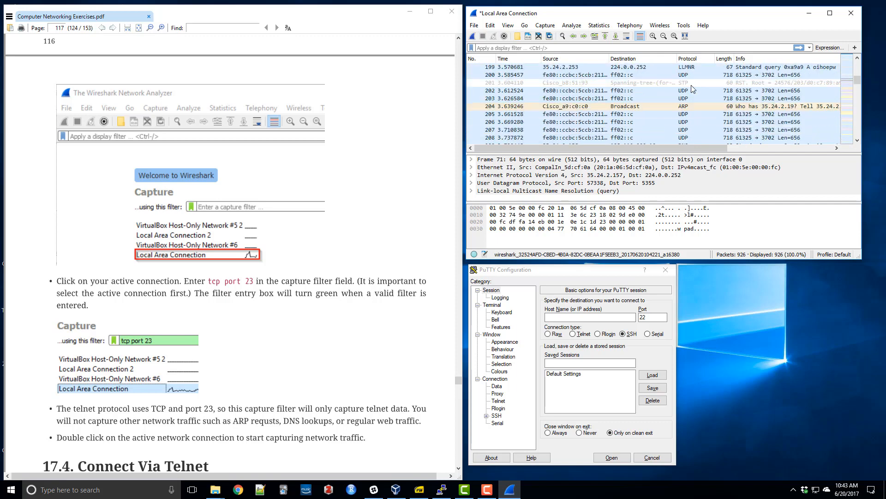
{"action": "scroll", "coordinate": [690, 88], "scroll_direction": "down", "scroll_amount": 1}
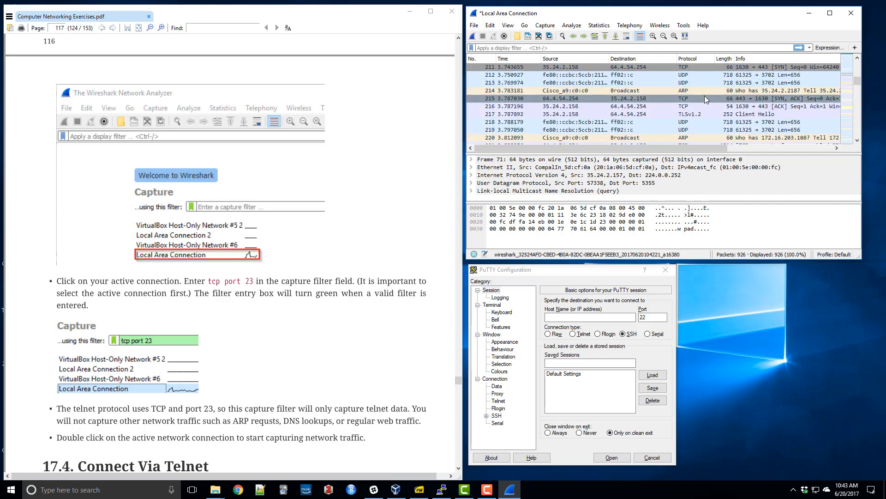
Read the full Info text of ARP packets 214 and 220 and look over the packets that follow them.
{"action": "left_click", "coordinate": [700, 91]}
{"action": "left_click_drag", "start_coordinate": [698, 147], "coordinate": [742, 148]}
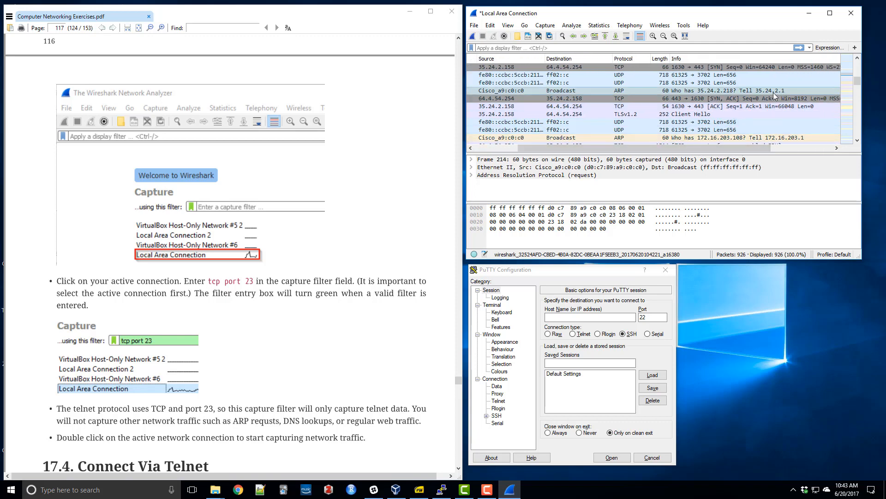
{"action": "left_click_drag", "start_coordinate": [736, 148], "coordinate": [732, 149]}
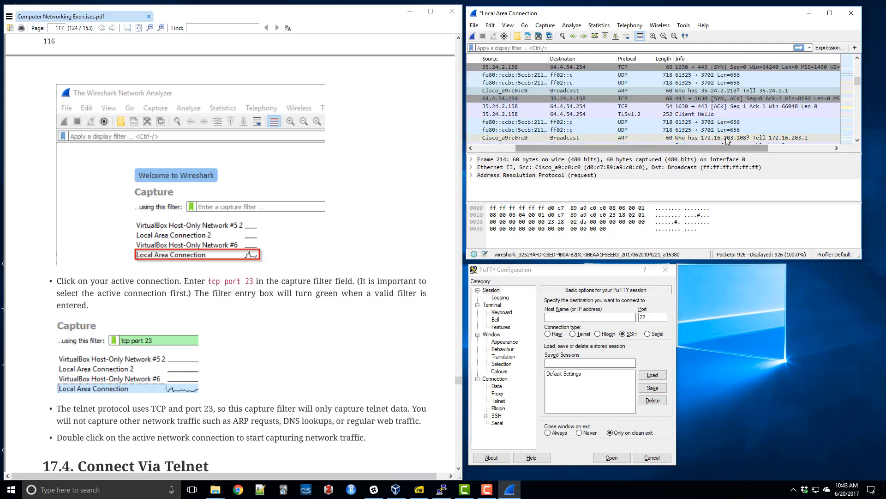
{"action": "left_click", "coordinate": [727, 138]}
{"action": "left_click", "coordinate": [506, 148]}
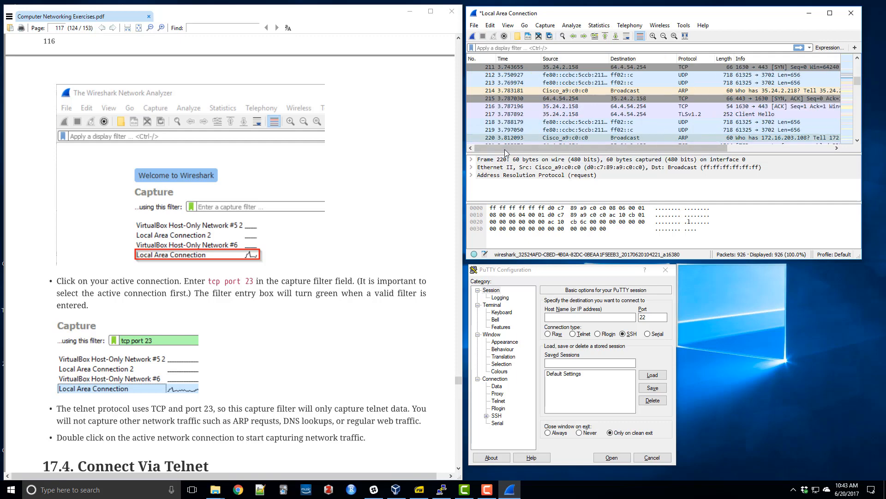
{"action": "scroll", "coordinate": [510, 120], "scroll_direction": "down", "scroll_amount": 4}
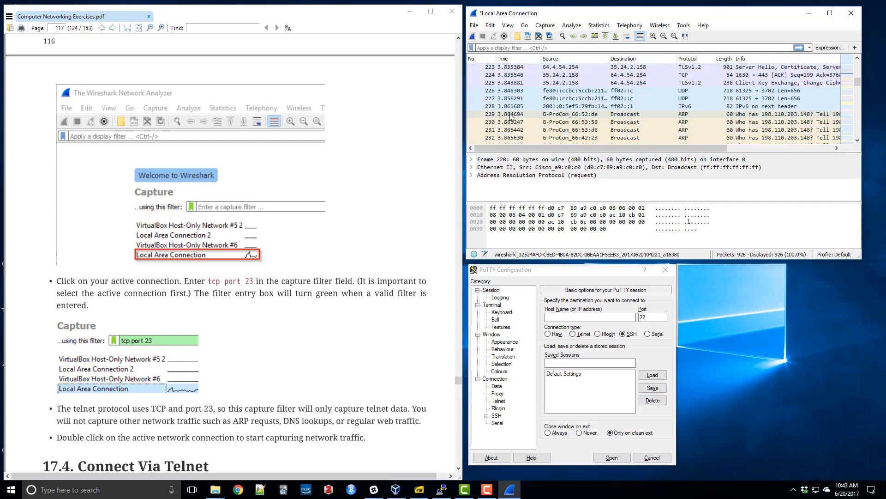
{"action": "scroll", "coordinate": [511, 116], "scroll_direction": "down", "scroll_amount": 2}
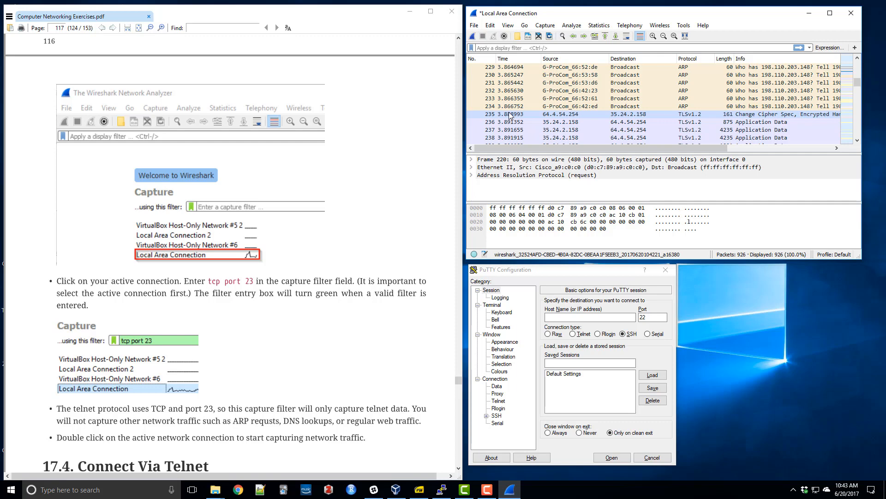
Return to the start of the packet list and close the capture without saving the packets.
{"action": "scroll", "coordinate": [509, 115], "scroll_direction": "up", "scroll_amount": 20}
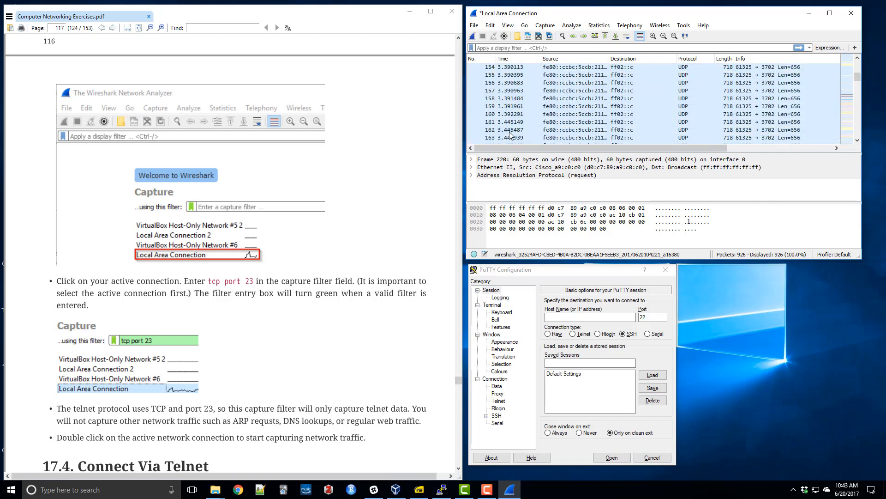
{"action": "scroll", "coordinate": [510, 133], "scroll_direction": "up", "scroll_amount": 20}
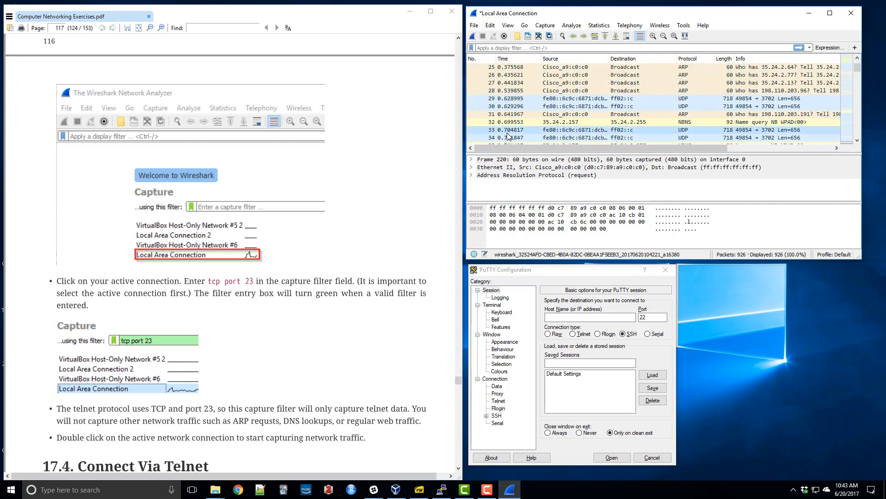
{"action": "scroll", "coordinate": [508, 135], "scroll_direction": "up", "scroll_amount": 8}
{"action": "left_click", "coordinate": [475, 25]}
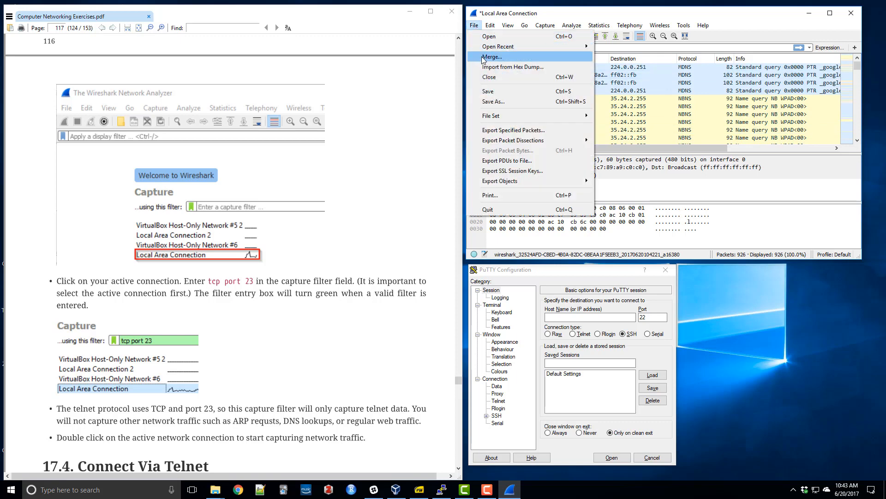
{"action": "left_click", "coordinate": [489, 77]}
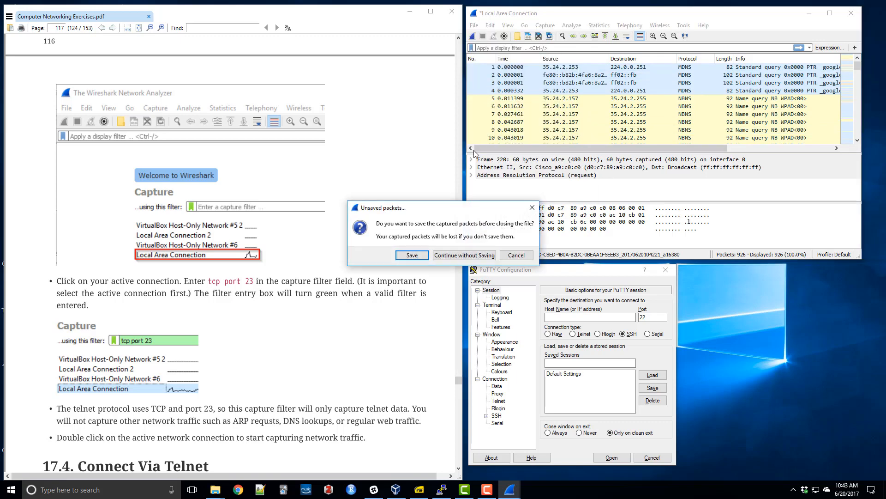
{"action": "left_click", "coordinate": [457, 260]}
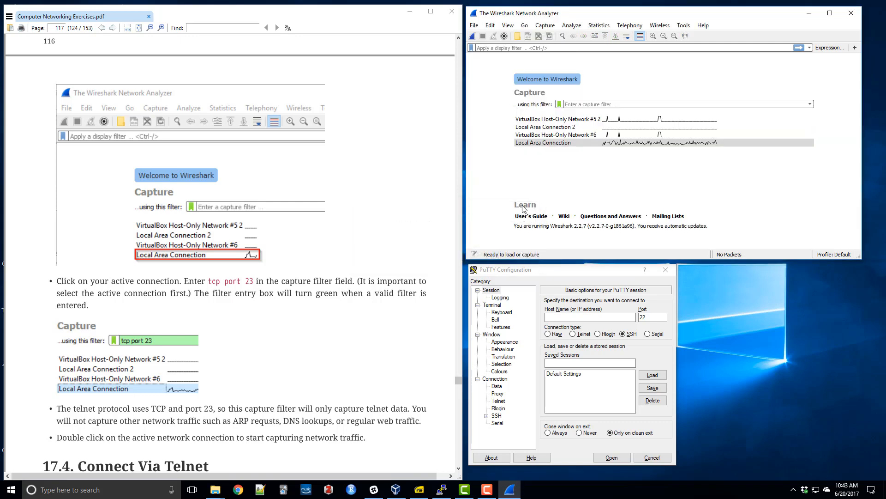
Select Local Area Connection and enter tcp port 23 as its capture filter.
{"action": "left_click", "coordinate": [531, 142]}
{"action": "left_click", "coordinate": [593, 105]}
{"action": "left_click", "coordinate": [612, 144]}
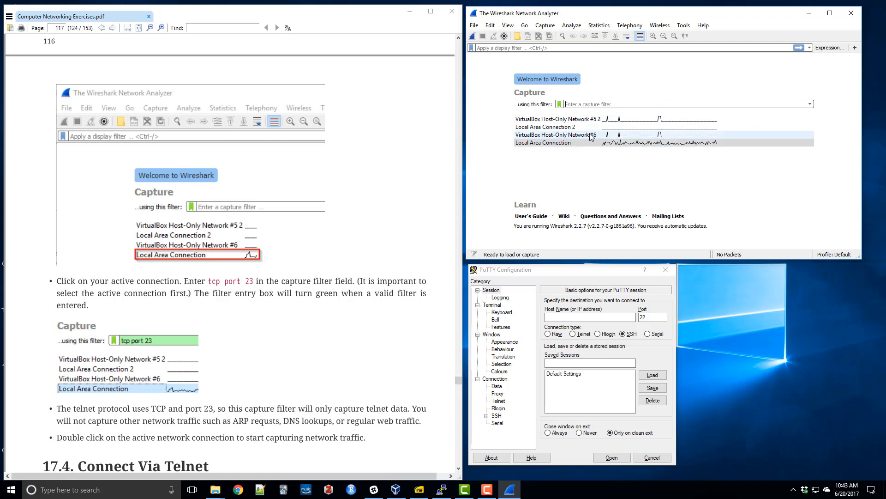
{"action": "type", "text": "t"}
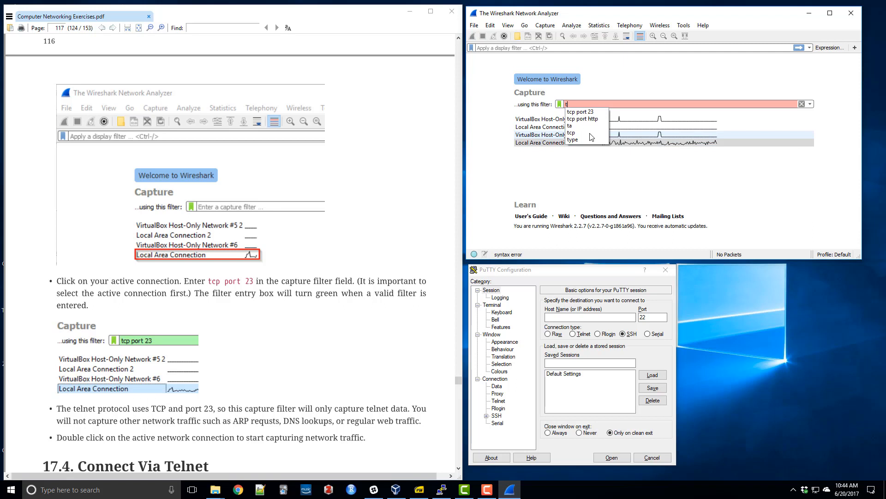
{"action": "type", "text": "cp port "}
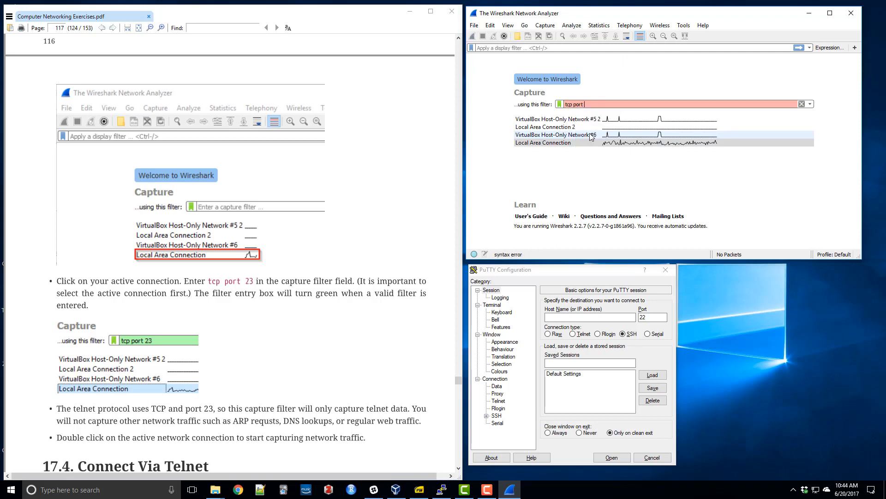
{"action": "type", "text": "23"}
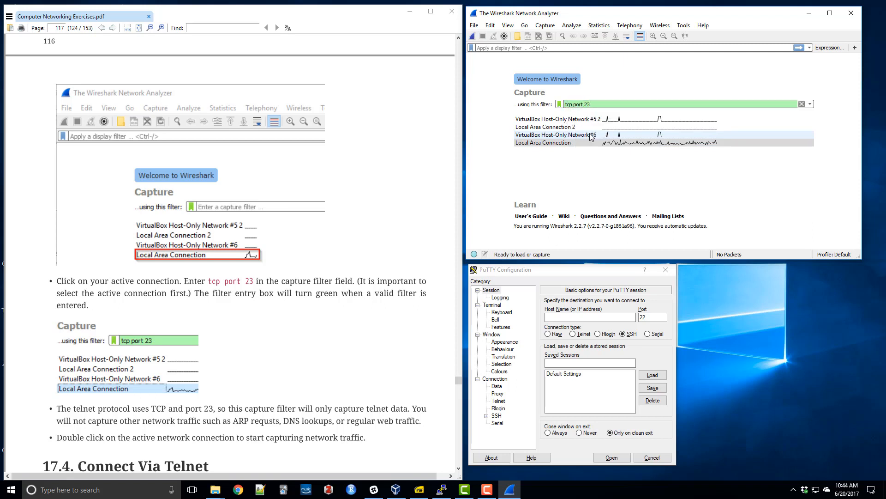
Re-enter 23 as the port in the tcp port capture filter and start capturing on Local Area Connection.
{"action": "key", "text": "BackSpace"}
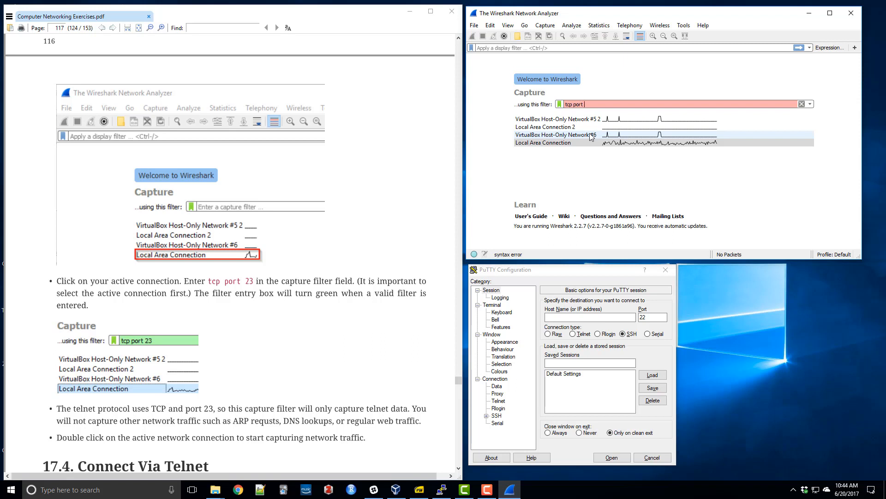
{"action": "type", "text": "23"}
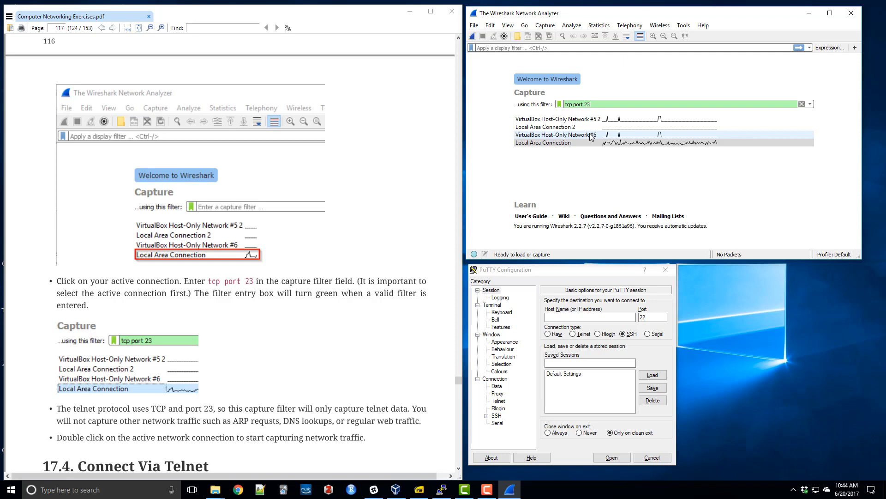
{"action": "left_click", "coordinate": [617, 143]}
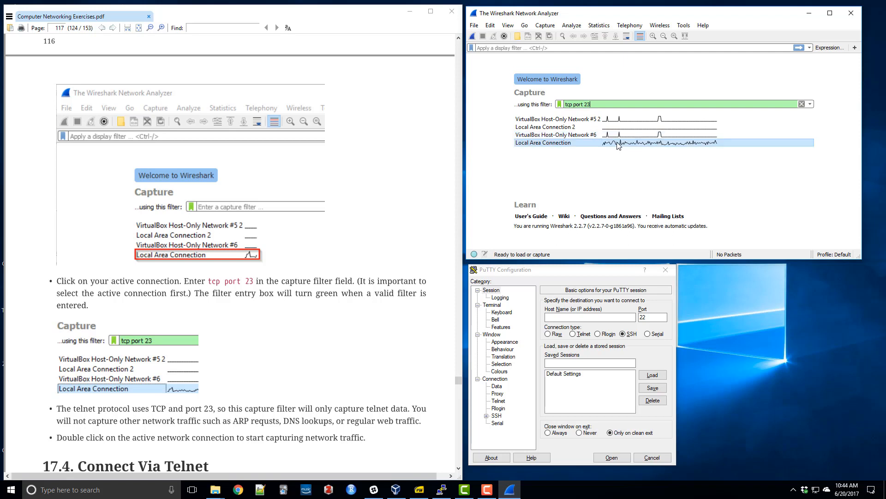
{"action": "double_click", "coordinate": [618, 144]}
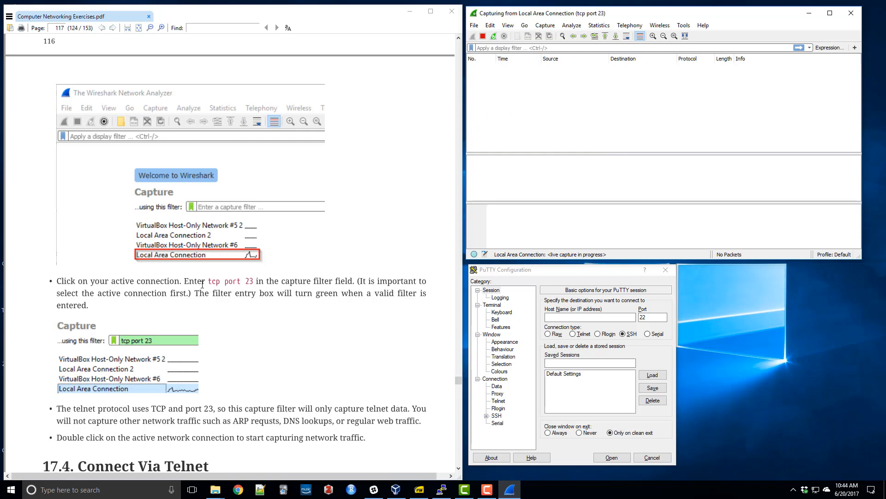
Highlight parts of the tcp port 23 filter expression in the exercise PDF's capture filter instruction.
{"action": "left_click_drag", "start_coordinate": [209, 281], "coordinate": [233, 282]}
{"action": "left_click", "coordinate": [243, 283]}
{"action": "left_click", "coordinate": [255, 282]}
{"action": "left_click", "coordinate": [210, 283]}
{"action": "left_click", "coordinate": [253, 282]}
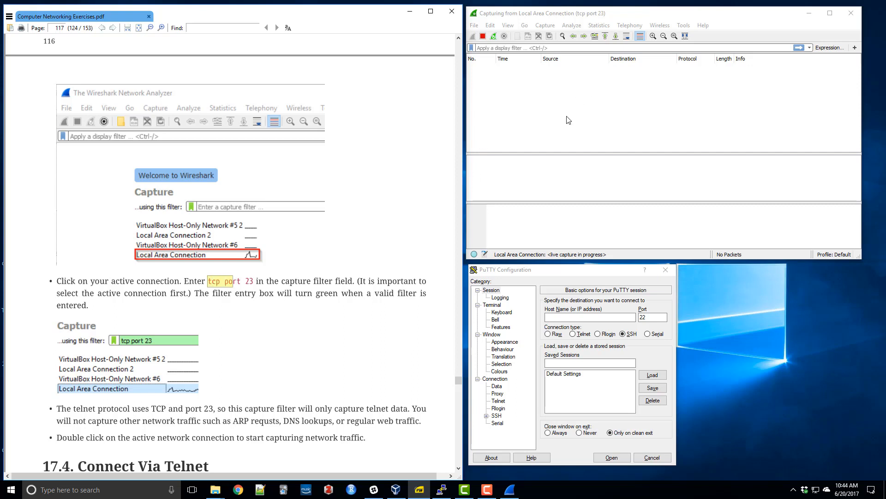
{"action": "left_click", "coordinate": [228, 285]}
{"action": "left_click_drag", "start_coordinate": [225, 282], "coordinate": [253, 283]}
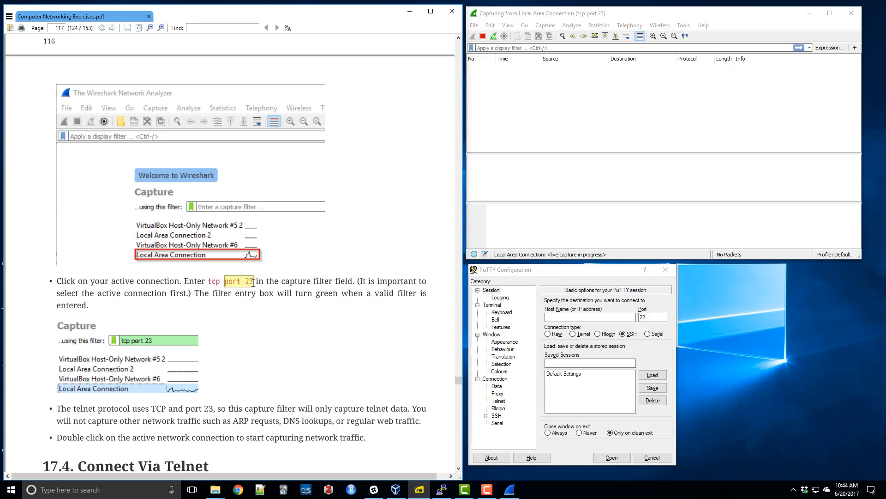
{"action": "left_click", "coordinate": [254, 283]}
Read section 17.4, Connect Via Telnet, in the exercise PDF, covering the telnet command and the PuTTY settings for Windows.
{"action": "scroll", "coordinate": [259, 282], "scroll_direction": "down", "scroll_amount": 5}
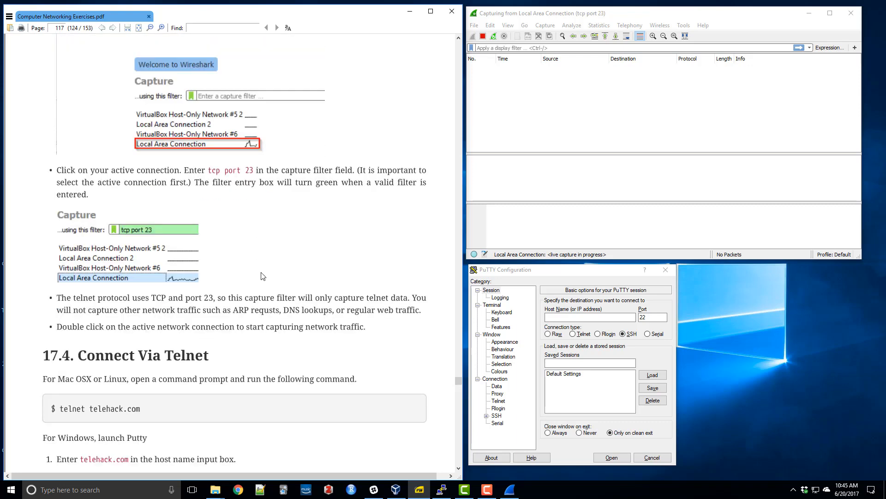
{"action": "scroll", "coordinate": [263, 276], "scroll_direction": "down", "scroll_amount": 3}
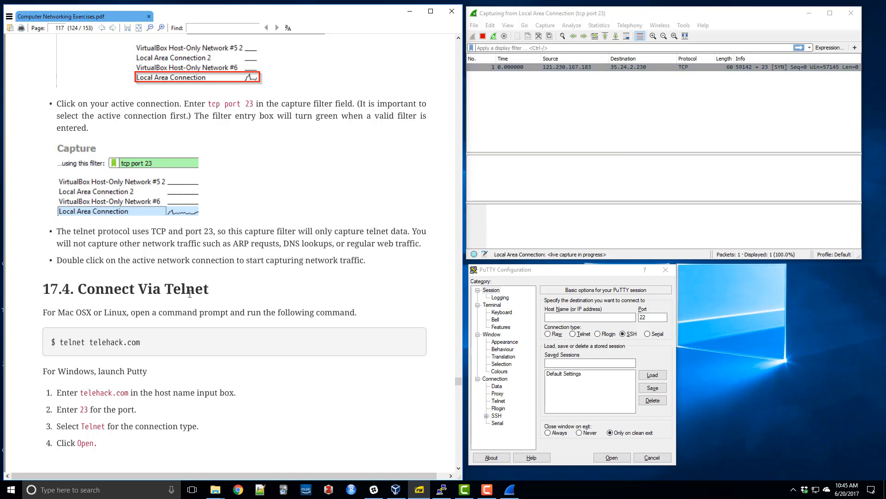
{"action": "scroll", "coordinate": [189, 293], "scroll_direction": "down", "scroll_amount": 1}
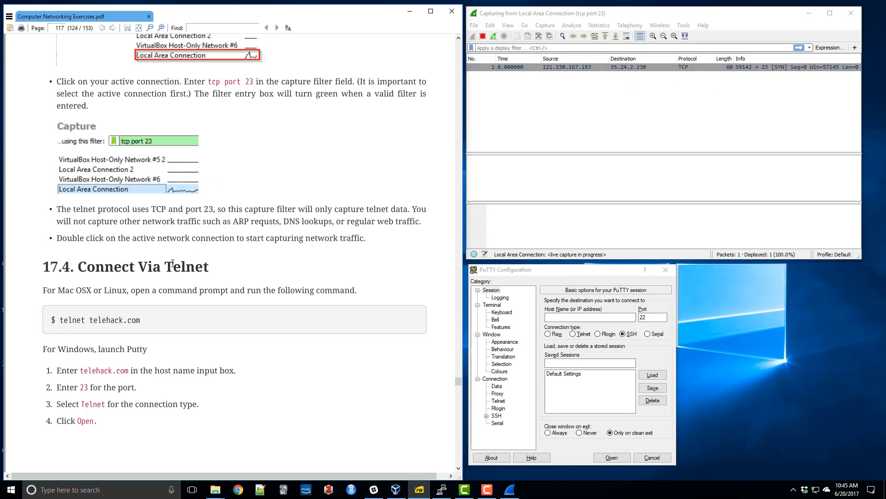
{"action": "scroll", "coordinate": [167, 266], "scroll_direction": "down", "scroll_amount": 3}
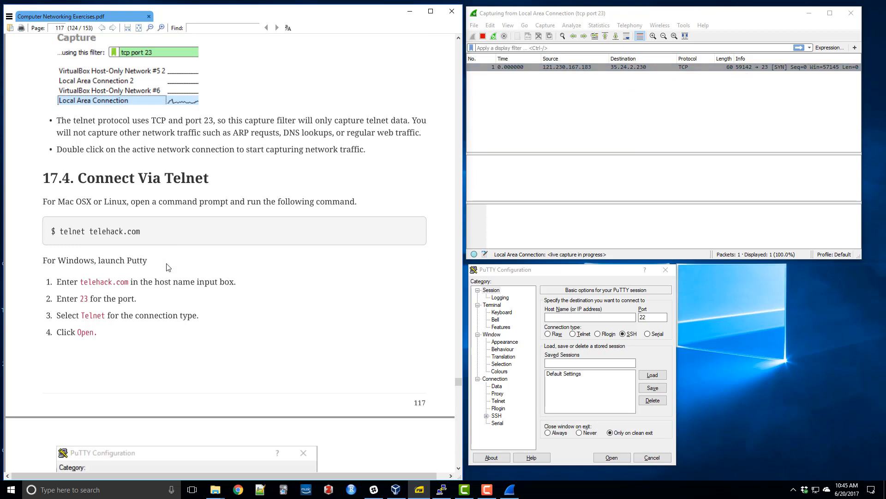
{"action": "scroll", "coordinate": [167, 266], "scroll_direction": "down", "scroll_amount": 1}
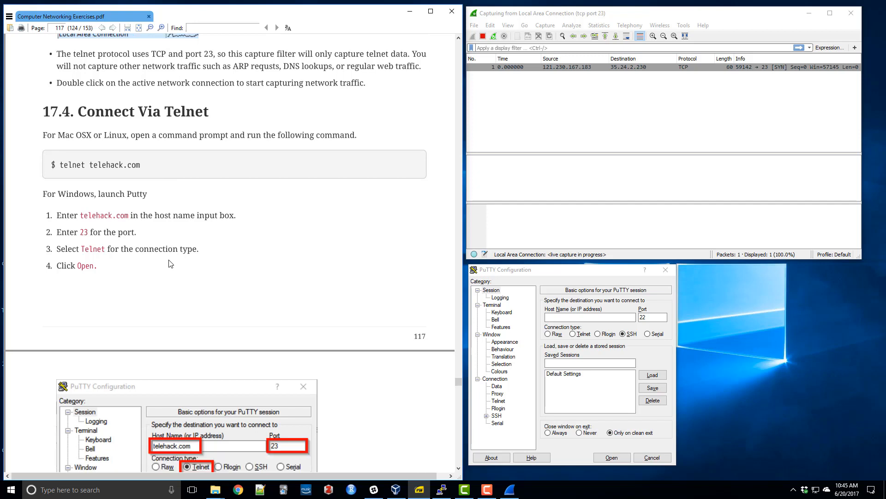
{"action": "scroll", "coordinate": [169, 265], "scroll_direction": "down", "scroll_amount": 1}
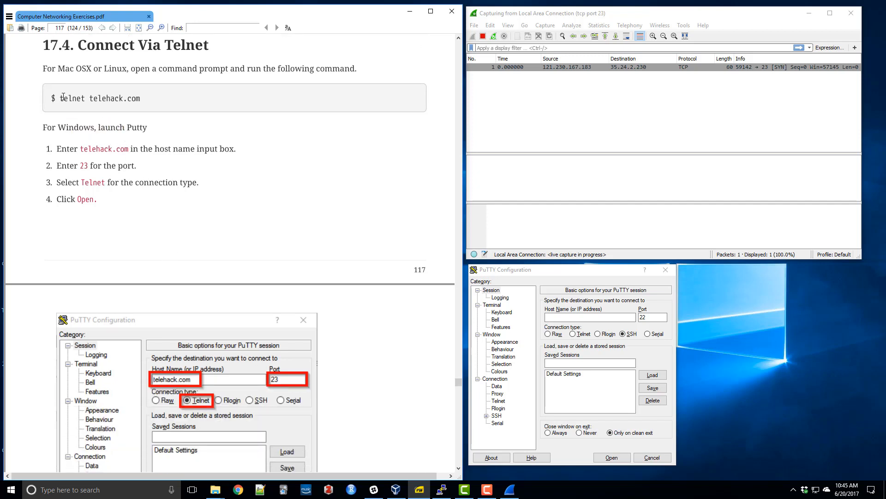
{"action": "left_click_drag", "start_coordinate": [63, 97], "coordinate": [128, 99]}
{"action": "left_click", "coordinate": [128, 99]}
{"action": "left_click_drag", "start_coordinate": [65, 129], "coordinate": [99, 131]}
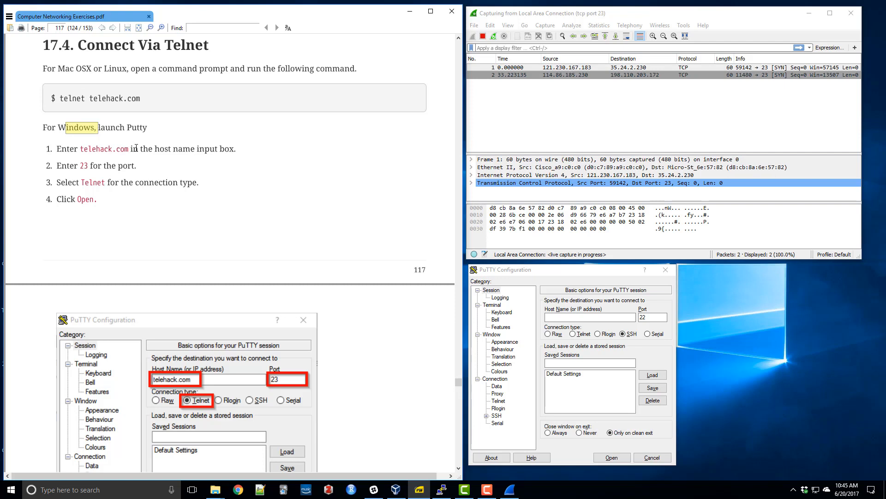
{"action": "scroll", "coordinate": [136, 148], "scroll_direction": "down", "scroll_amount": 1}
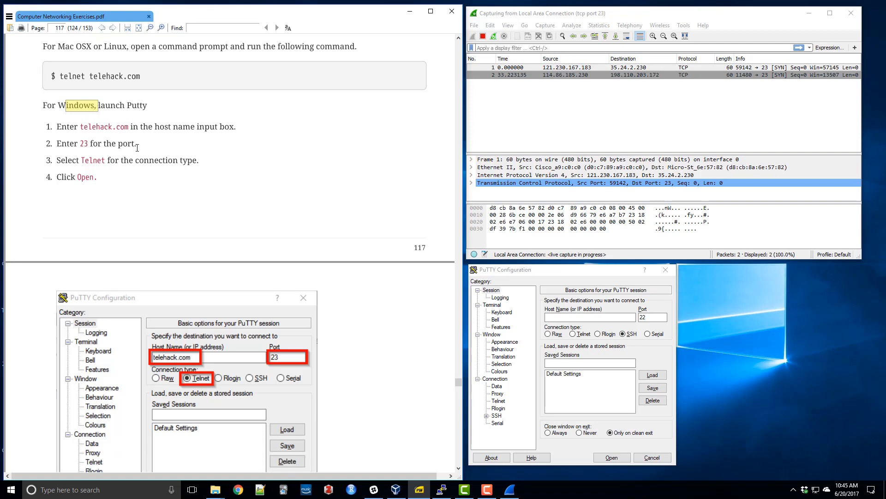
Turn on automatic hiding of the taskbar in desktop mode in the Windows taskbar settings and close the settings.
{"action": "left_click", "coordinate": [793, 492]}
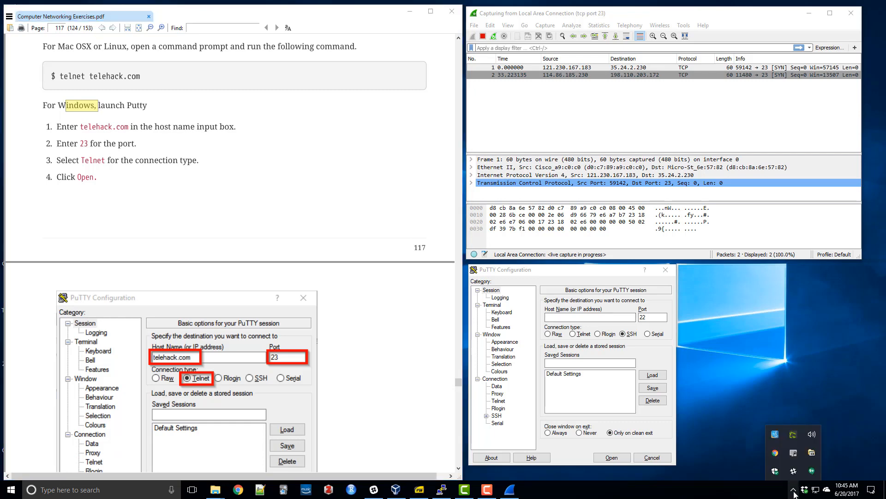
{"action": "right_click", "coordinate": [791, 492]}
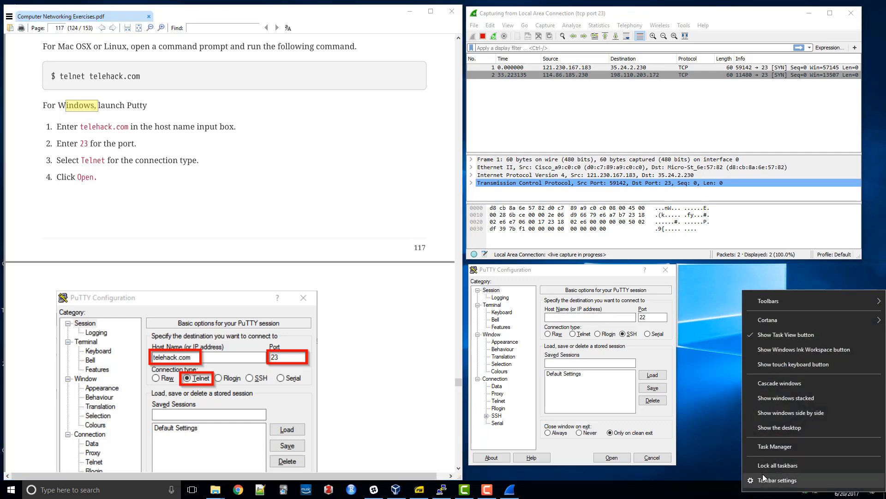
{"action": "left_click", "coordinate": [762, 479]}
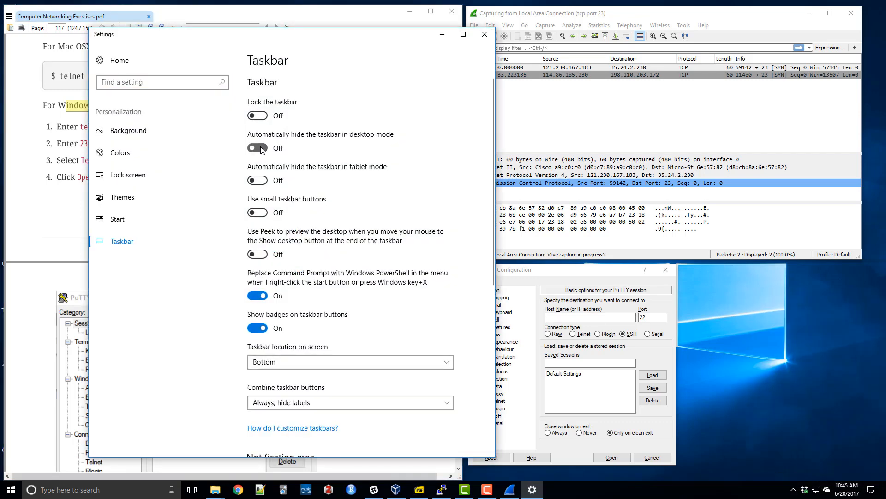
{"action": "left_click", "coordinate": [257, 148]}
{"action": "left_click", "coordinate": [483, 38]}
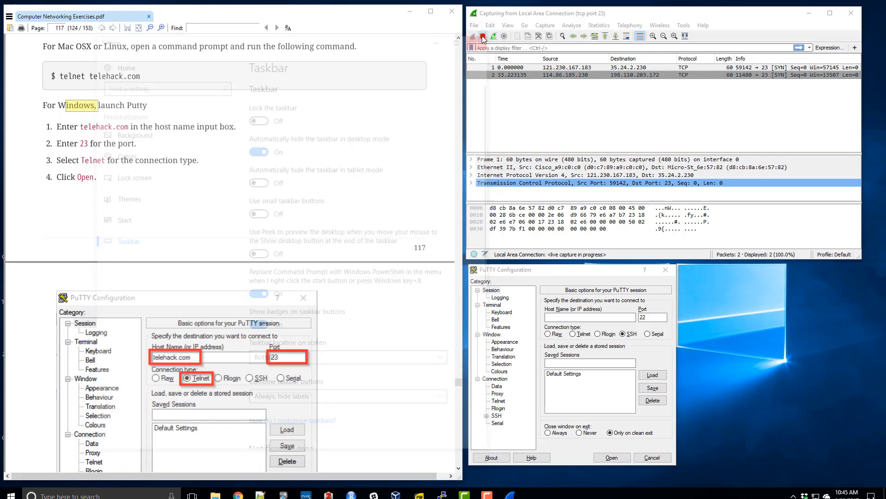
In PuTTY, open a Telnet connection to telehack.com on port 23.
{"action": "left_click", "coordinate": [162, 201]}
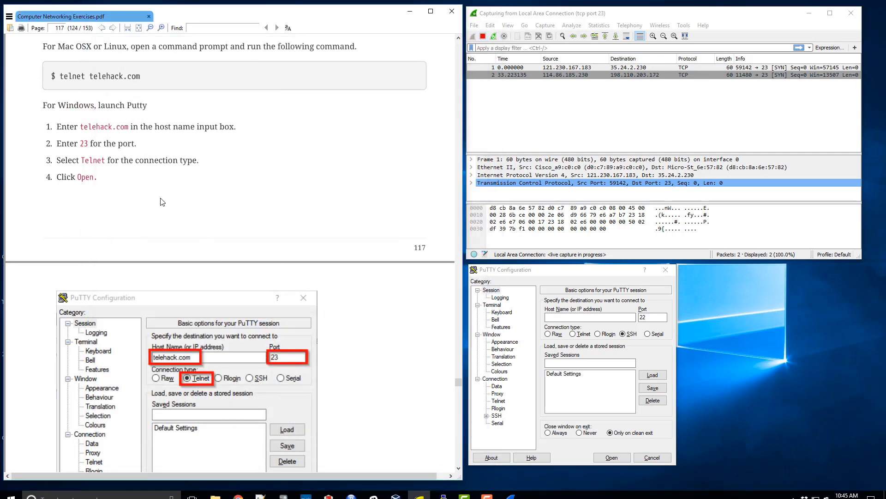
{"action": "scroll", "coordinate": [161, 200], "scroll_direction": "down", "scroll_amount": 1}
{"action": "left_click", "coordinate": [530, 280]}
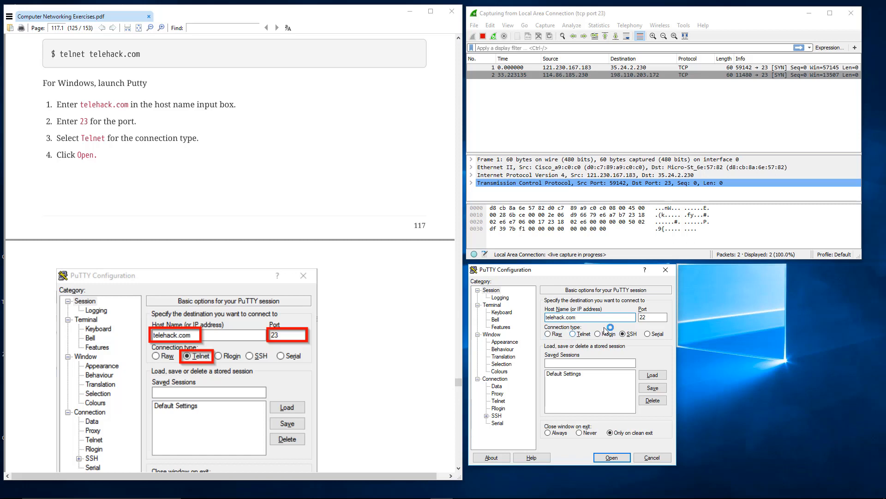
{"action": "left_click", "coordinate": [574, 334]}
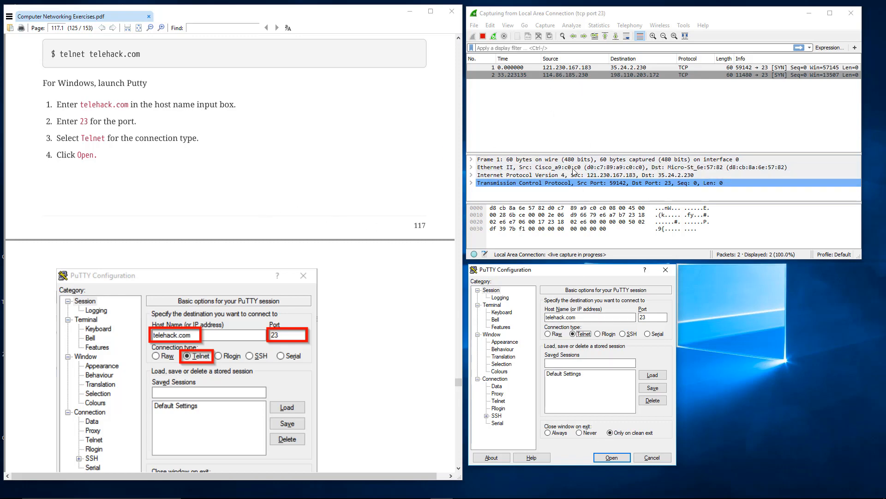
{"action": "left_click", "coordinate": [611, 457]}
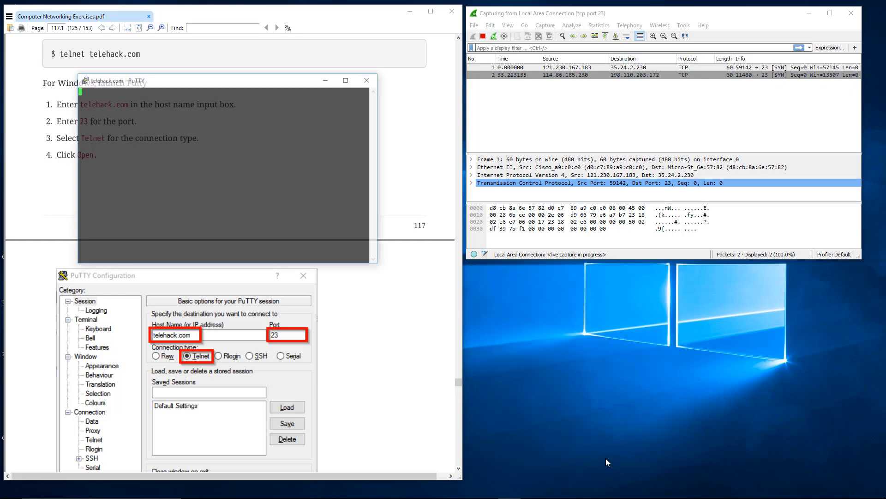
Inspect packet 6 in the live capture and the packets that follow, ending with packet 19.
{"action": "left_click", "coordinate": [636, 107]}
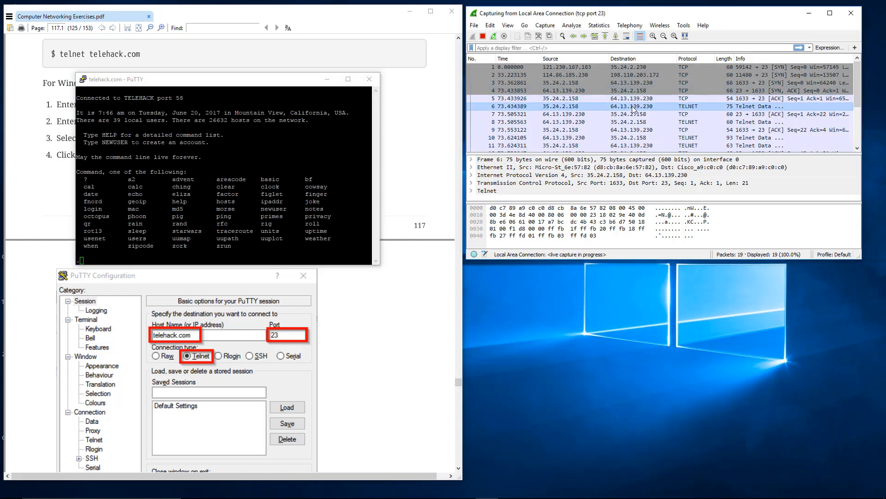
{"action": "scroll", "coordinate": [630, 110], "scroll_direction": "up", "scroll_amount": 3}
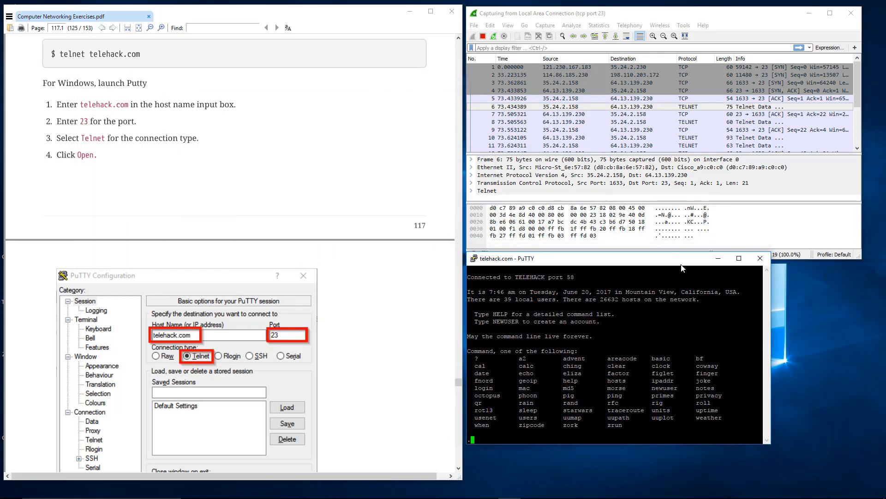
{"action": "scroll", "coordinate": [609, 129], "scroll_direction": "down", "scroll_amount": 3}
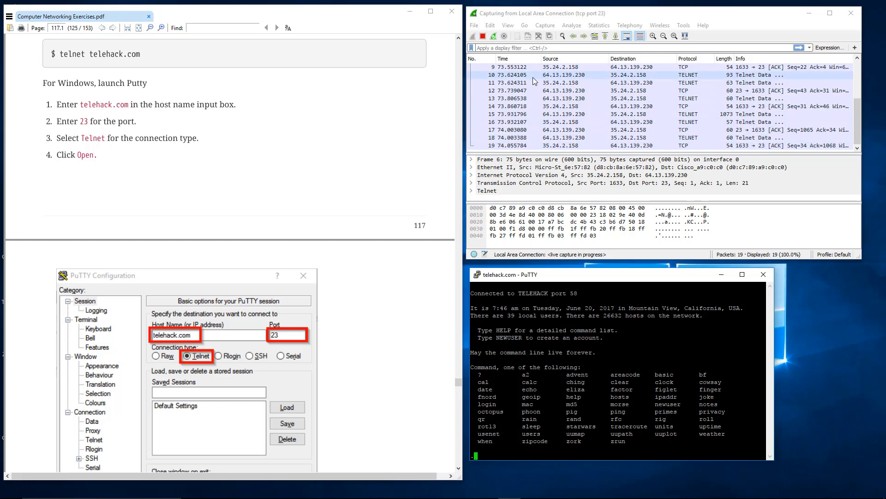
{"action": "left_click", "coordinate": [510, 151]}
{"action": "left_click", "coordinate": [510, 146]}
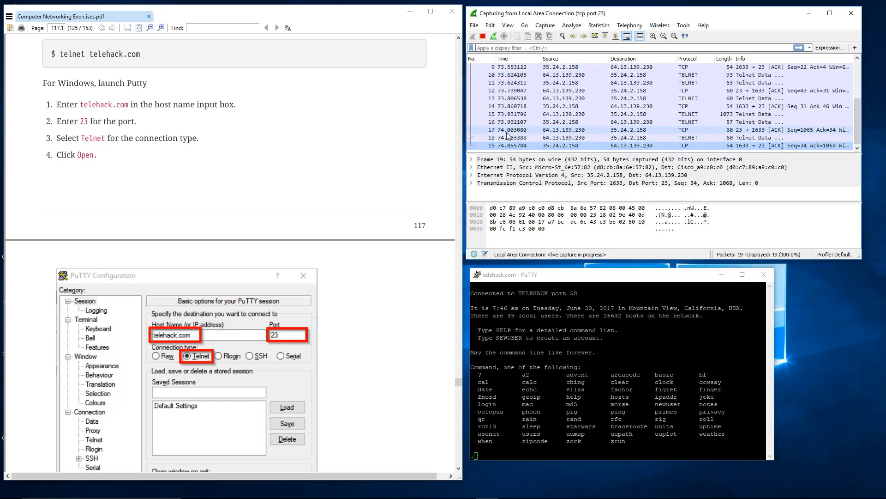
Check the PDF's example telnet output and run the roll command twice in the telehack.com session.
{"action": "scroll", "coordinate": [188, 172], "scroll_direction": "down", "scroll_amount": 5}
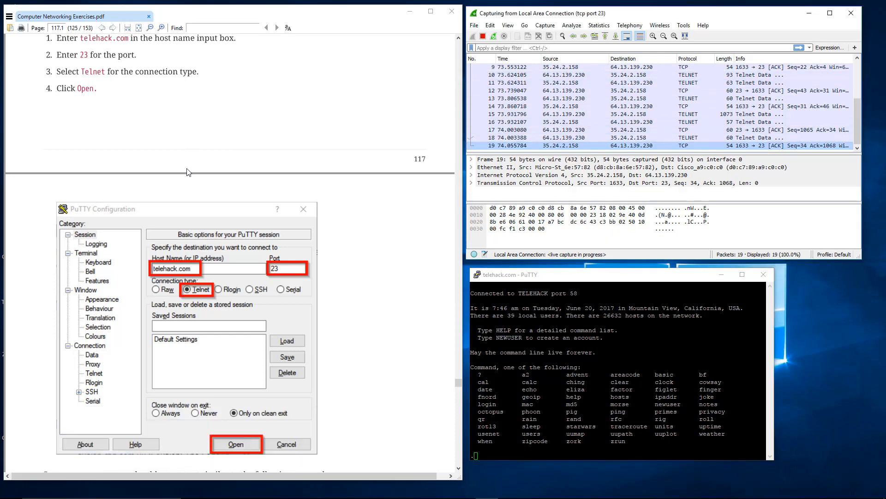
{"action": "scroll", "coordinate": [188, 171], "scroll_direction": "down", "scroll_amount": 8}
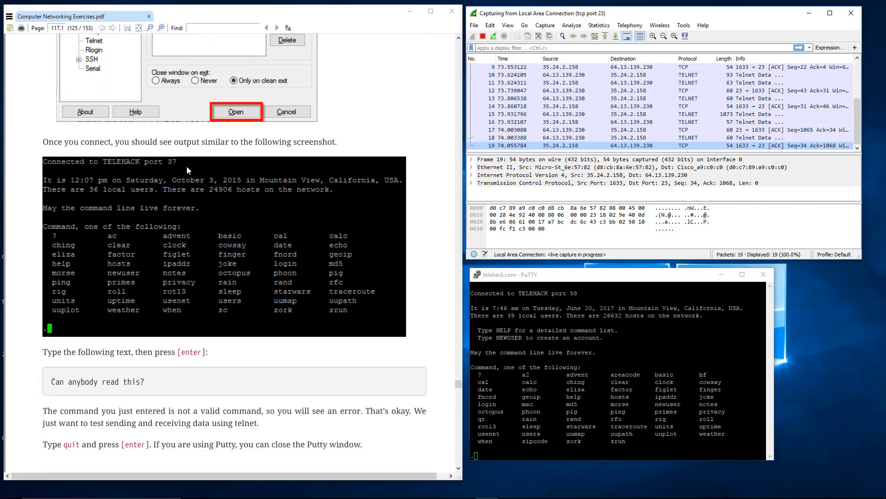
{"action": "key", "text": "alt+Tab"}
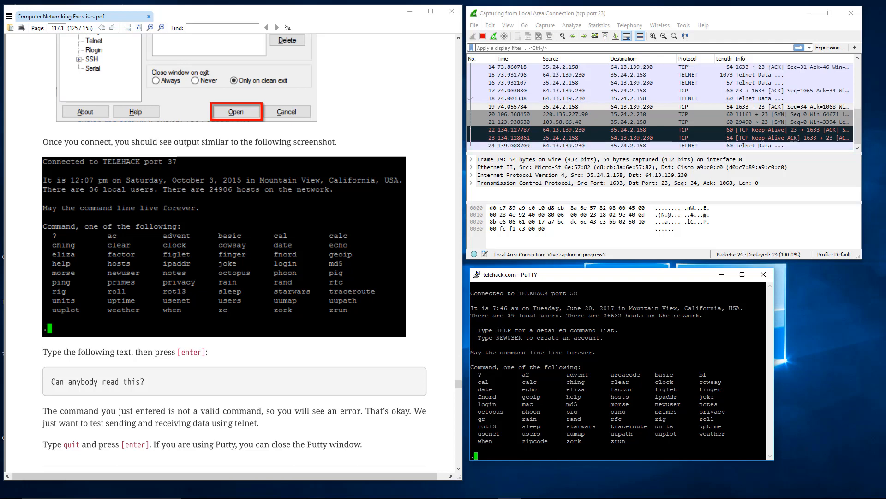
{"action": "type", "text": "r"}
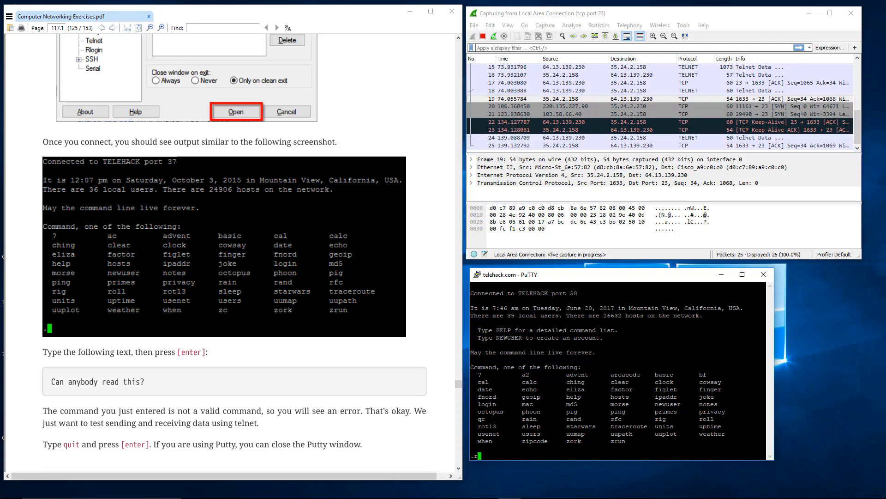
{"action": "type", "text": "oll"}
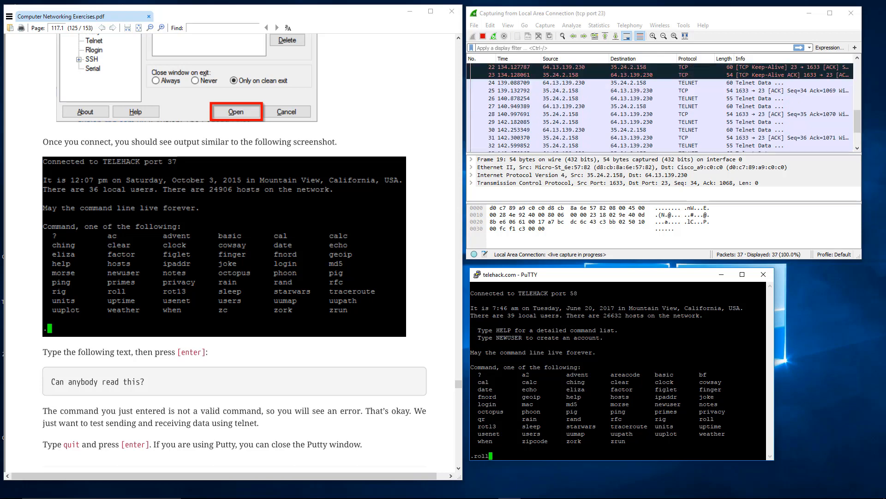
{"action": "key", "text": "Return"}
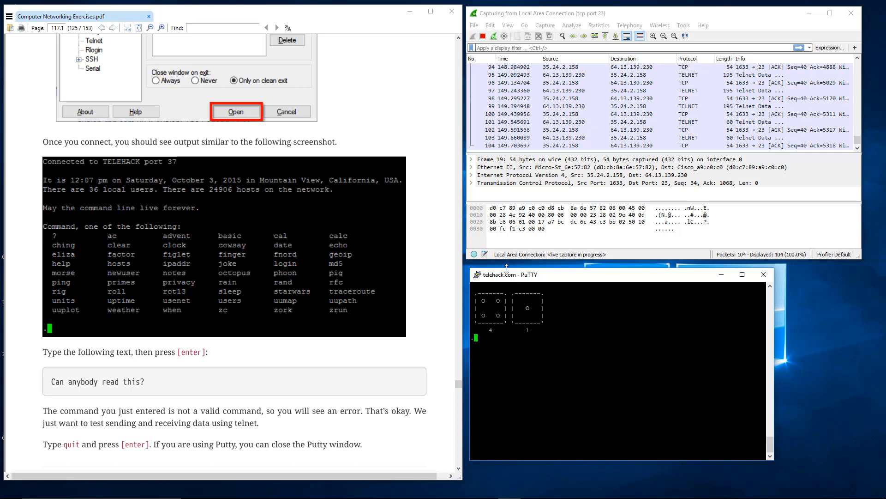
{"action": "type", "text": "roll"}
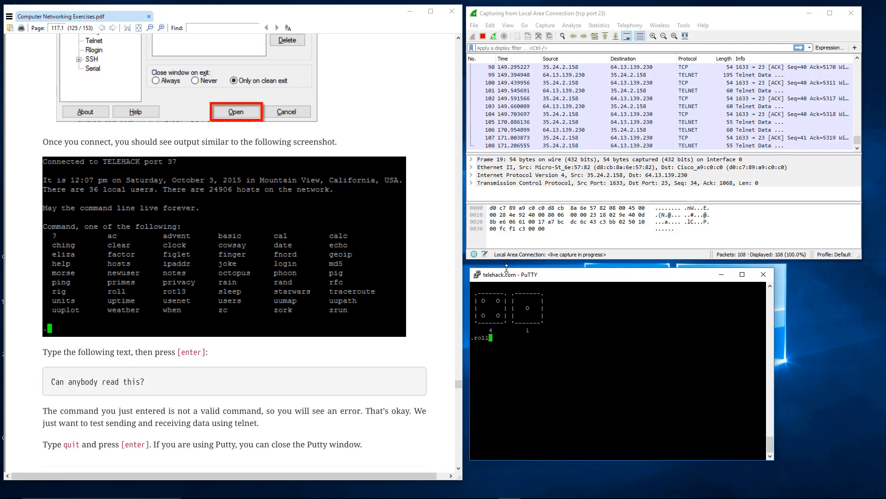
{"action": "key", "text": "Return"}
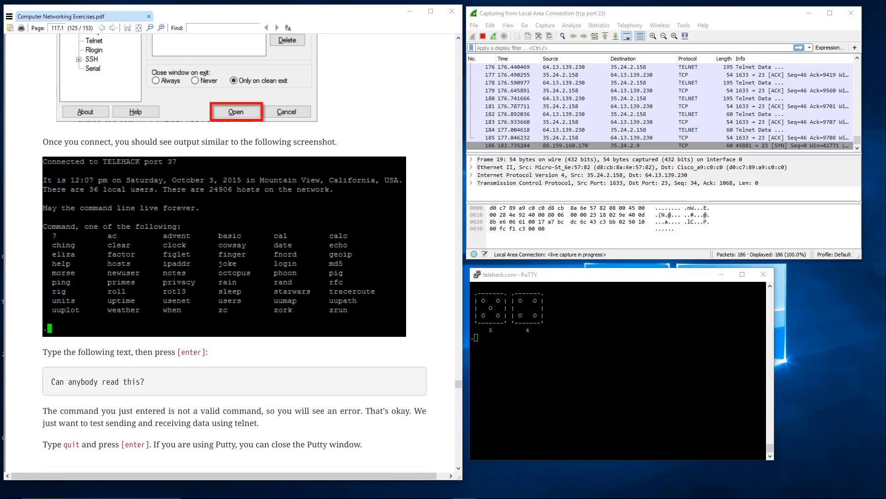
{"action": "key", "text": "alt+Tab"}
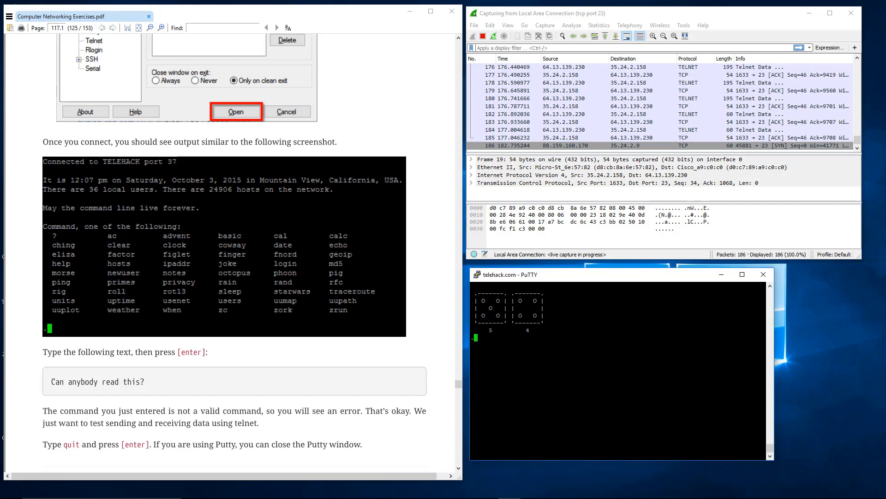
Run the starwars command in the telehack.com session and interrupt the animation during the opening titles.
{"action": "type", "text": "starwa"}
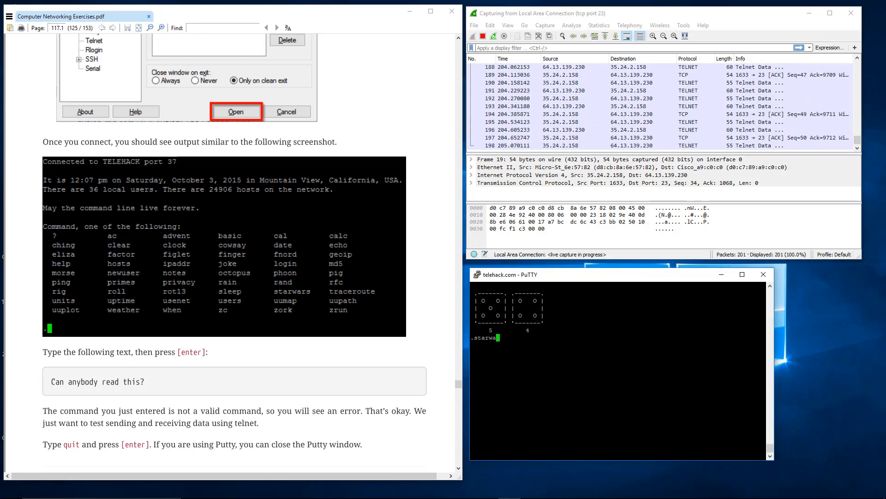
{"action": "type", "text": "rs"}
{"action": "key", "text": "Return"}
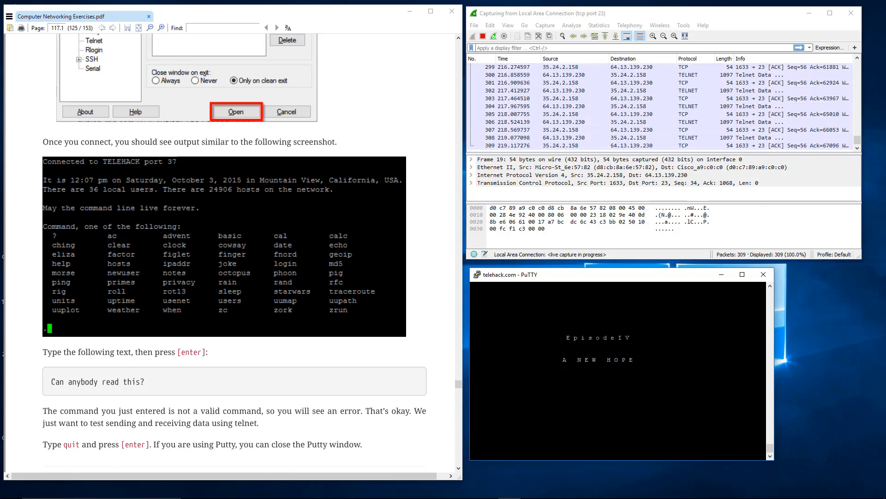
{"action": "key", "text": "ctrl+c"}
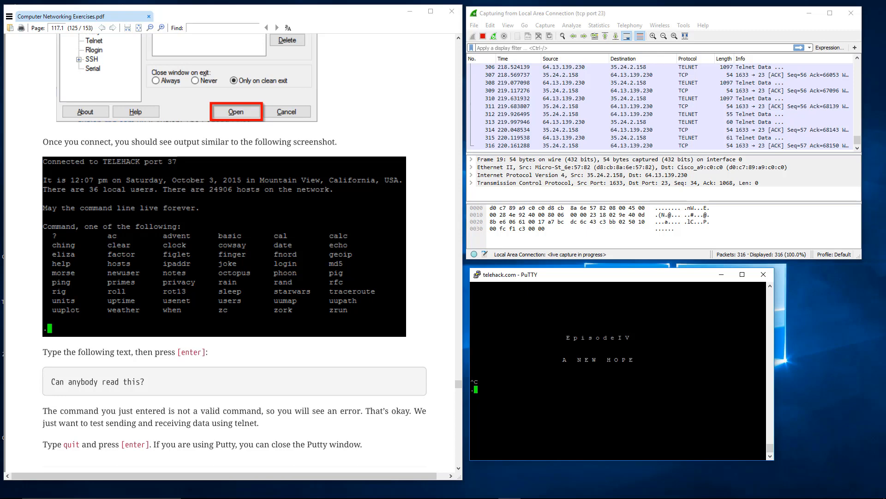
Enter "this is my super secret password" at the telehack prompt without submitting it, and erase the whole line again.
{"action": "type", "text": "this is my super"}
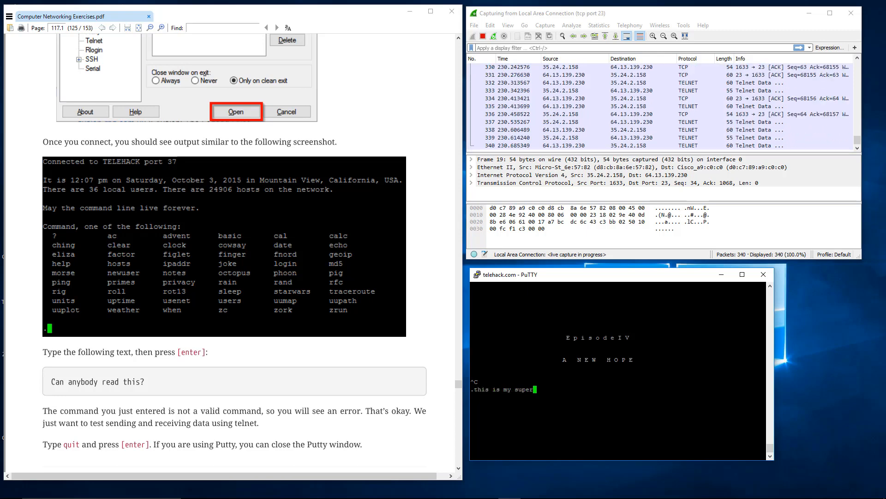
{"action": "type", "text": " secret passwor"}
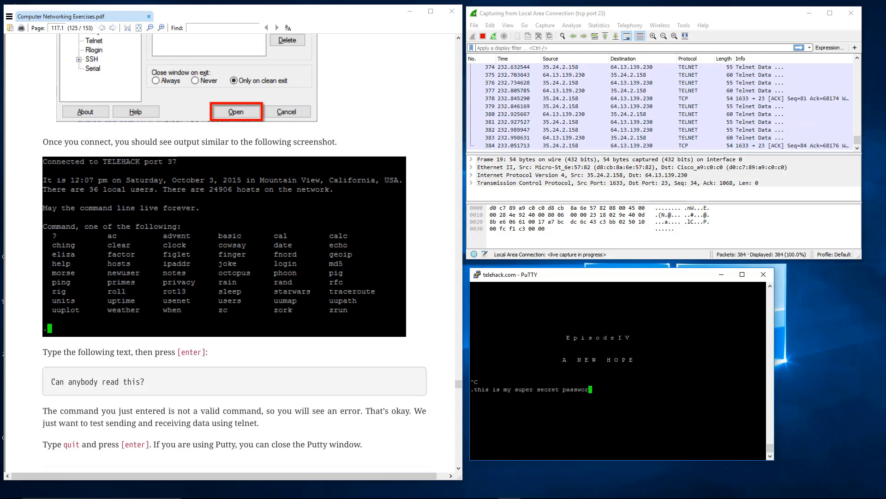
{"action": "type", "text": "d"}
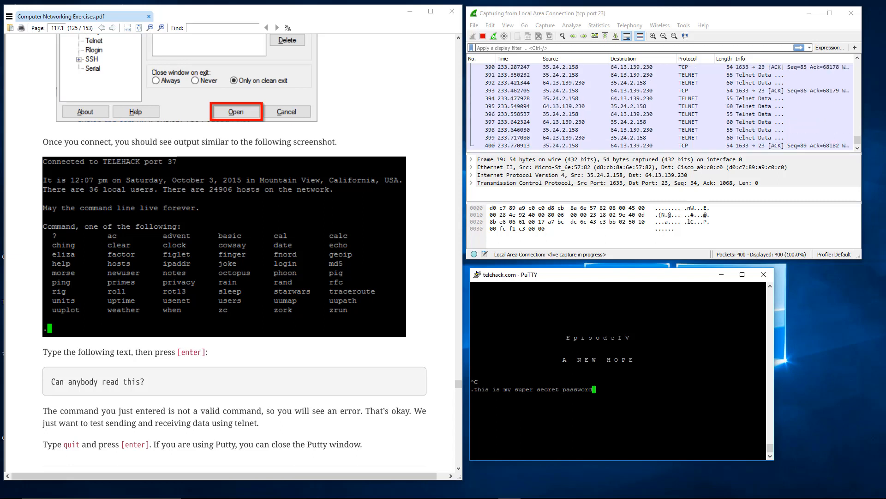
{"action": "key", "text": "BackSpace"}
{"action": "key", "text": "BackSpace"}
{"action": "key", "text": "BackSpace"}
{"action": "key", "text": "BackSpace"}
{"action": "key", "text": "BackSpace"}
{"action": "key", "text": "BackSpace"}
{"action": "key", "text": "BackSpace"}
{"action": "key", "text": "BackSpace"}
{"action": "key", "text": "BackSpace"}
{"action": "key", "text": "BackSpace"}
{"action": "key", "text": "BackSpace"}
{"action": "key", "text": "BackSpace"}
{"action": "key", "text": "BackSpace"}
{"action": "key", "text": "BackSpace"}
{"action": "key", "text": "BackSpace"}
{"action": "key", "text": "BackSpace"}
{"action": "key", "text": "BackSpace"}
{"action": "key", "text": "BackSpace"}
{"action": "key", "text": "BackSpace"}
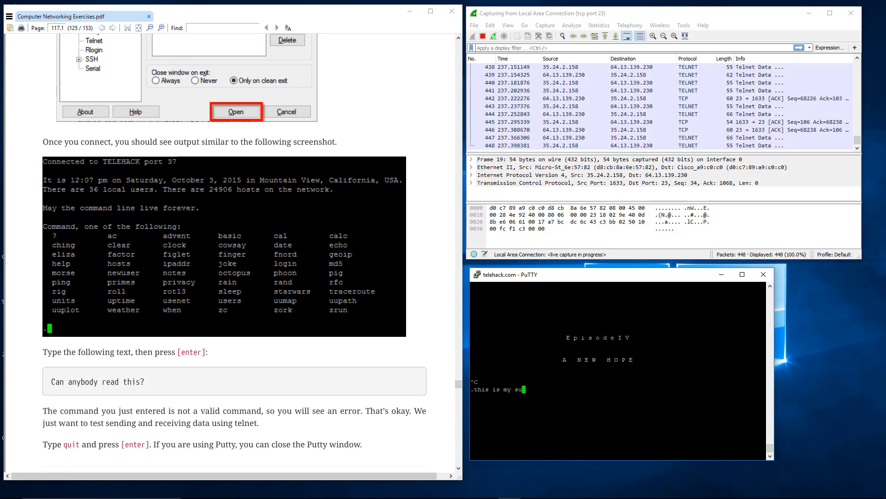
{"action": "key", "text": "BackSpace"}
{"action": "key", "text": "BackSpace"}
{"action": "key", "text": "BackSpace"}
{"action": "key", "text": "BackSpace"}
{"action": "key", "text": "BackSpace"}
{"action": "key", "text": "BackSpace"}
{"action": "key", "text": "BackSpace"}
{"action": "key", "text": "BackSpace"}
{"action": "key", "text": "BackSpace"}
{"action": "key", "text": "BackSpace"}
{"action": "key", "text": "BackSpace"}
{"action": "key", "text": "BackSpace"}
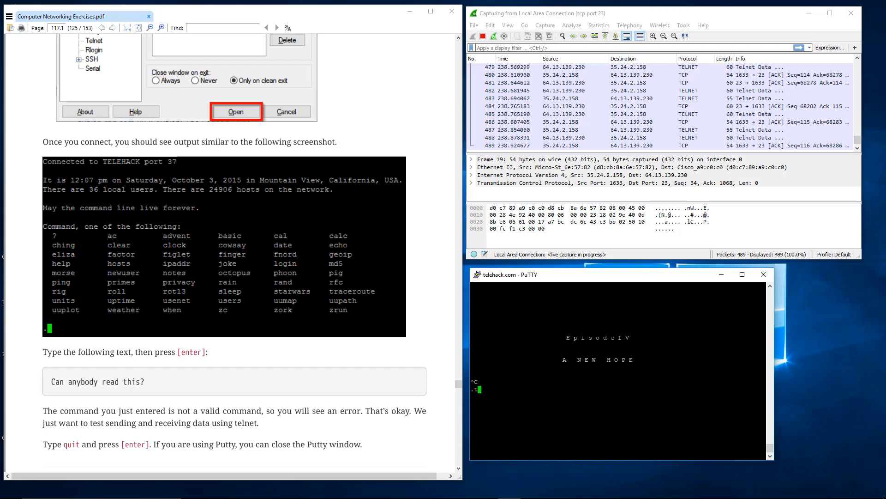
{"action": "key", "text": "BackSpace"}
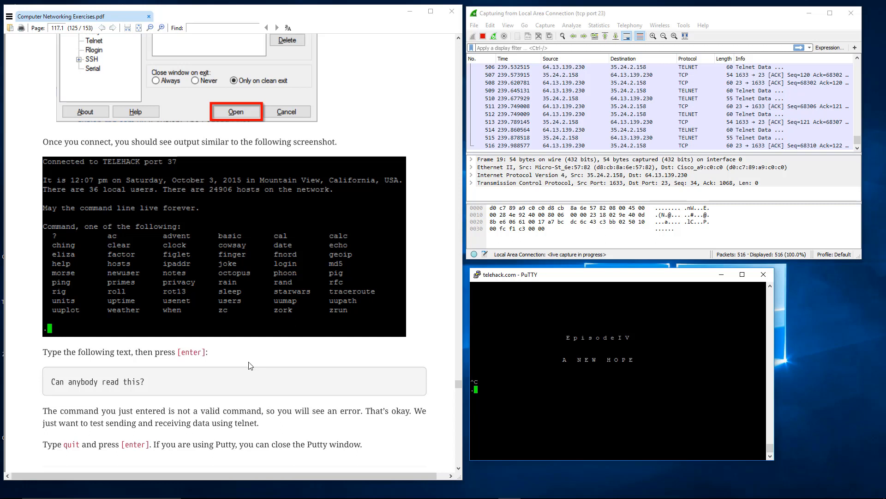
End the telnet session with the quit command, dismiss the error dialog and close the PuTTY window.
{"action": "scroll", "coordinate": [250, 365], "scroll_direction": "down", "scroll_amount": 4}
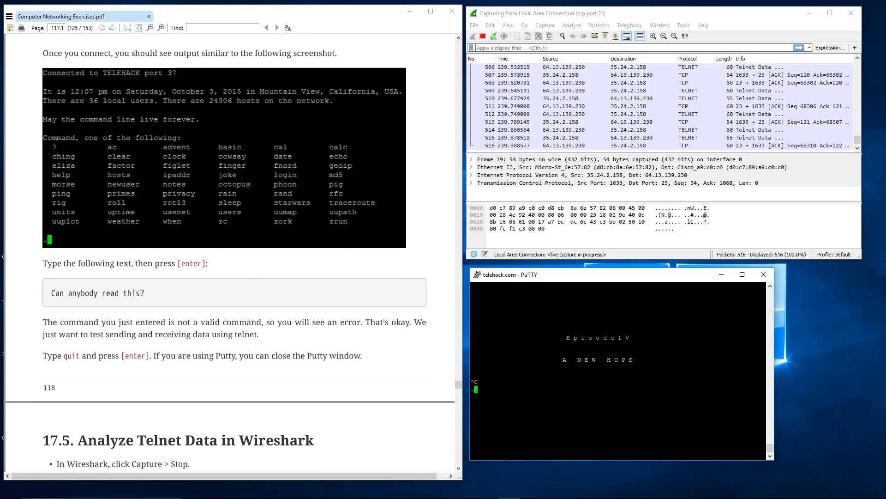
{"action": "type", "text": "quit"}
{"action": "key", "text": "Return"}
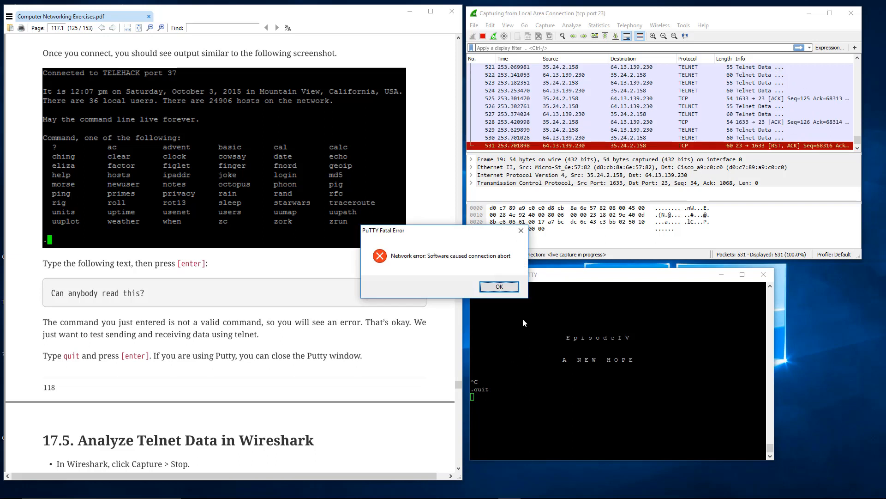
{"action": "left_click", "coordinate": [506, 286]}
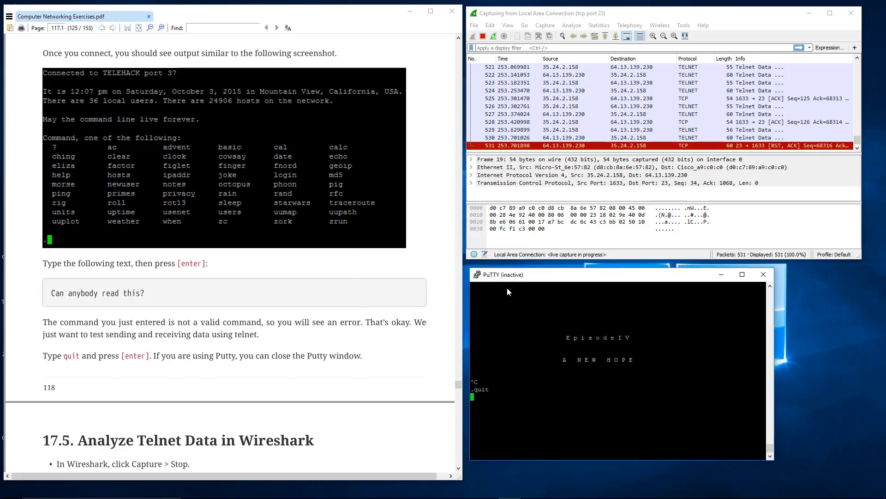
{"action": "left_click", "coordinate": [764, 275]}
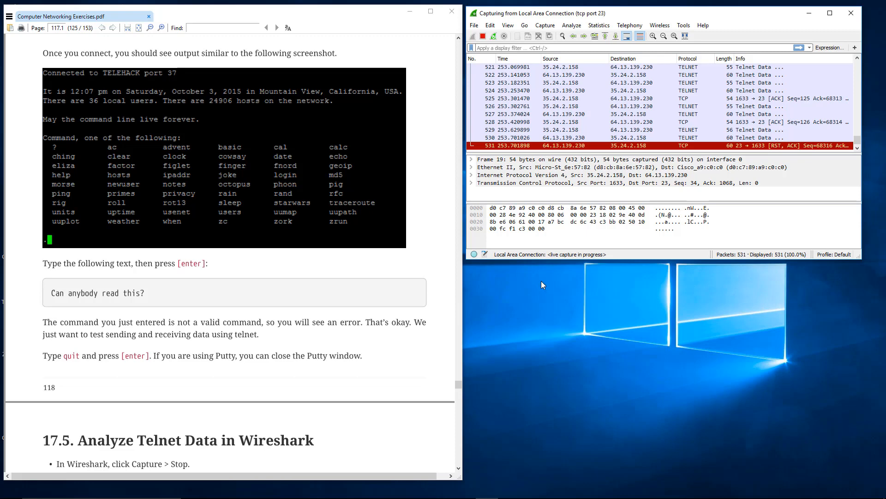
Stop the Wireshark capture and look over the last captured telnet packets, including packet 524.
{"action": "left_click", "coordinate": [483, 36]}
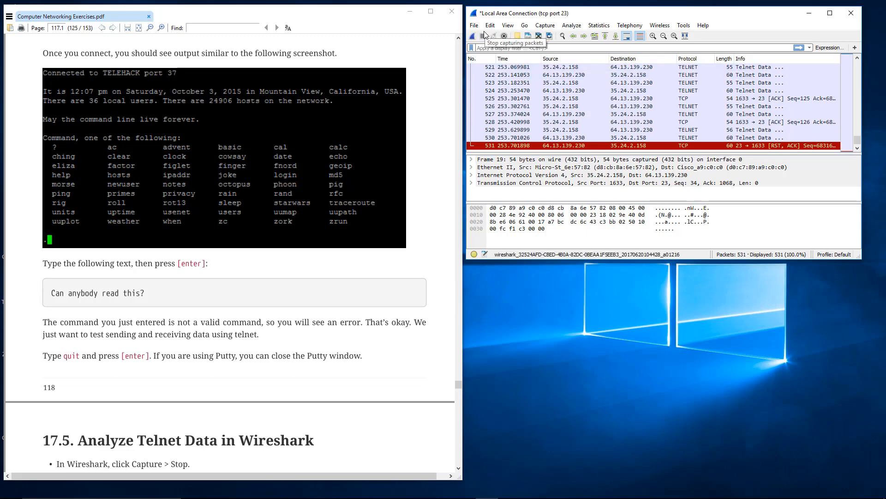
{"action": "left_click", "coordinate": [622, 91]}
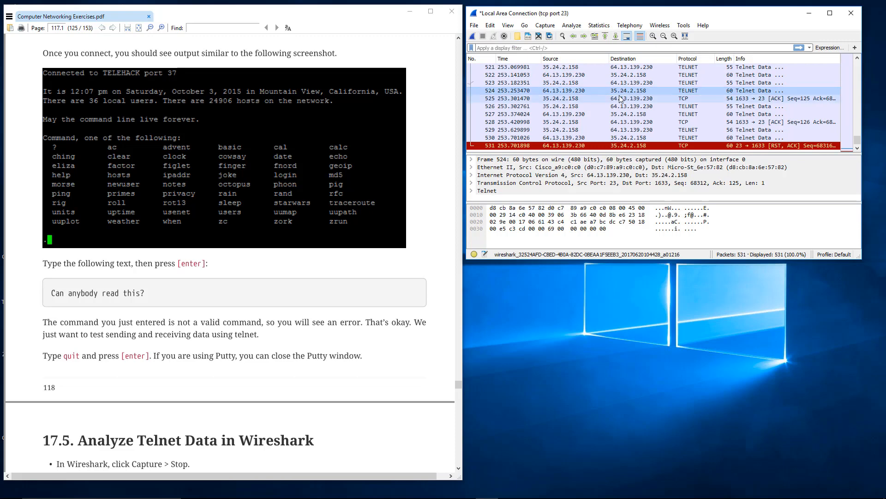
{"action": "scroll", "coordinate": [621, 99], "scroll_direction": "up", "scroll_amount": 7}
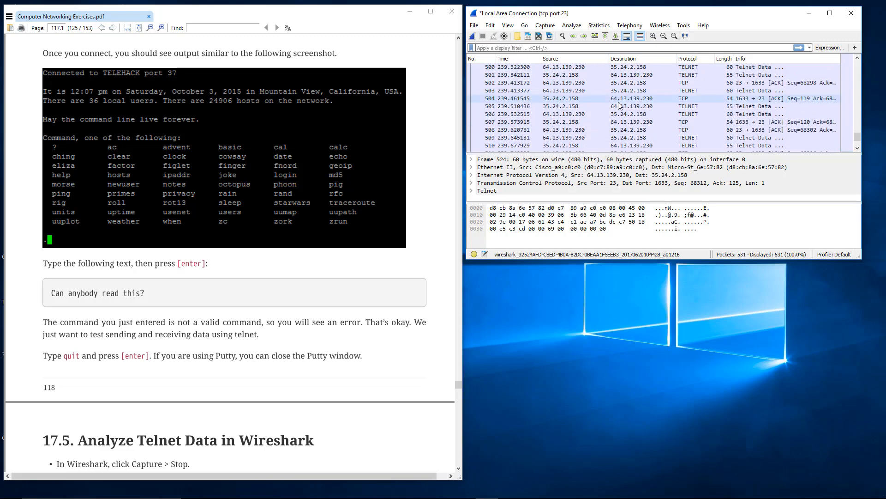
{"action": "scroll", "coordinate": [621, 105], "scroll_direction": "up", "scroll_amount": 20}
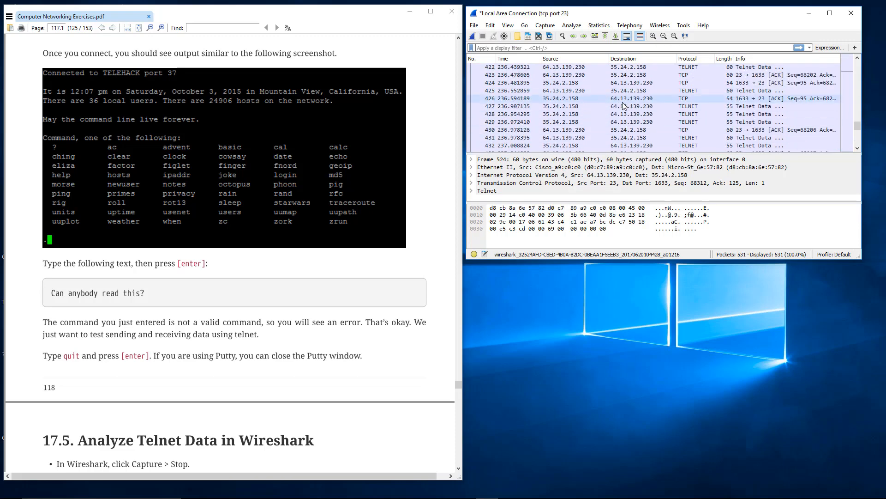
{"action": "scroll", "coordinate": [623, 105], "scroll_direction": "down", "scroll_amount": 20}
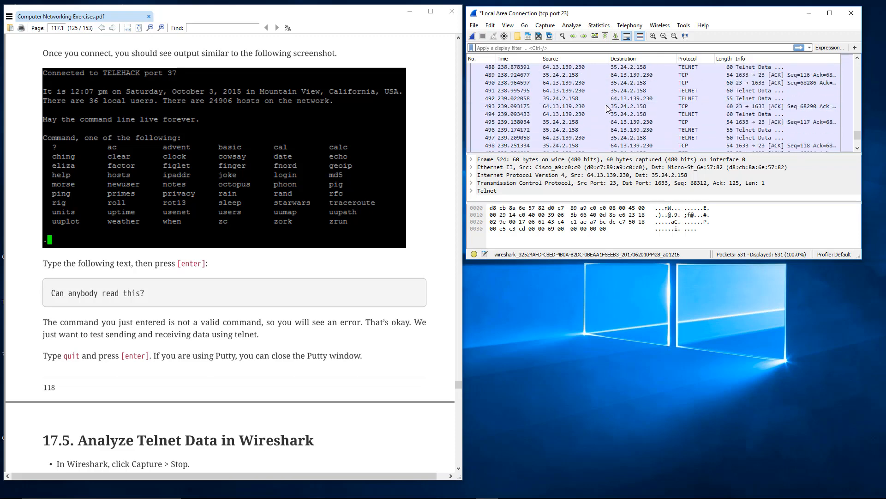
{"action": "scroll", "coordinate": [605, 106], "scroll_direction": "down", "scroll_amount": 11}
Read section 17.5 of the PDF through the Follow TCP Stream instructions and check the capture commands in Wireshark.
{"action": "left_click", "coordinate": [234, 346]}
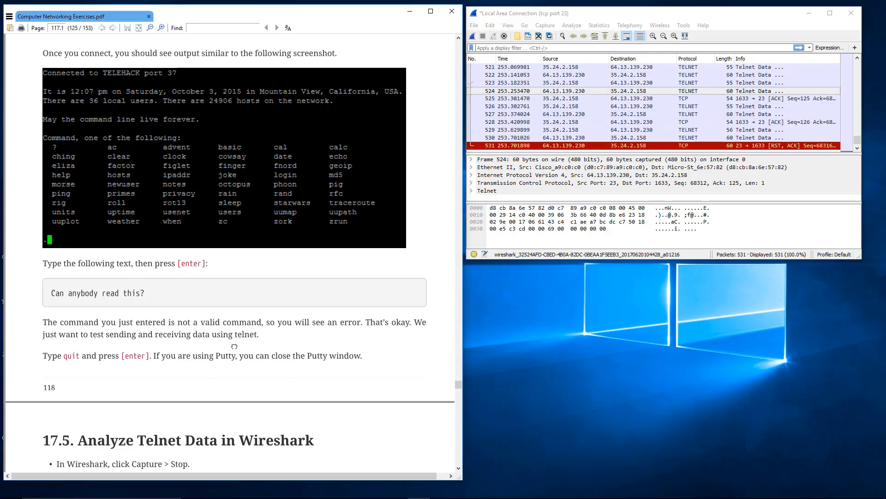
{"action": "scroll", "coordinate": [234, 346], "scroll_direction": "down", "scroll_amount": 3}
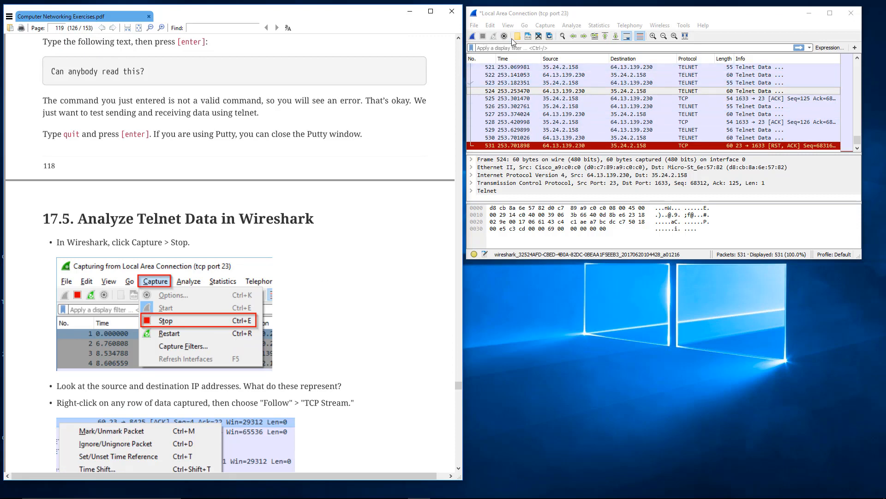
{"action": "left_click", "coordinate": [542, 23]}
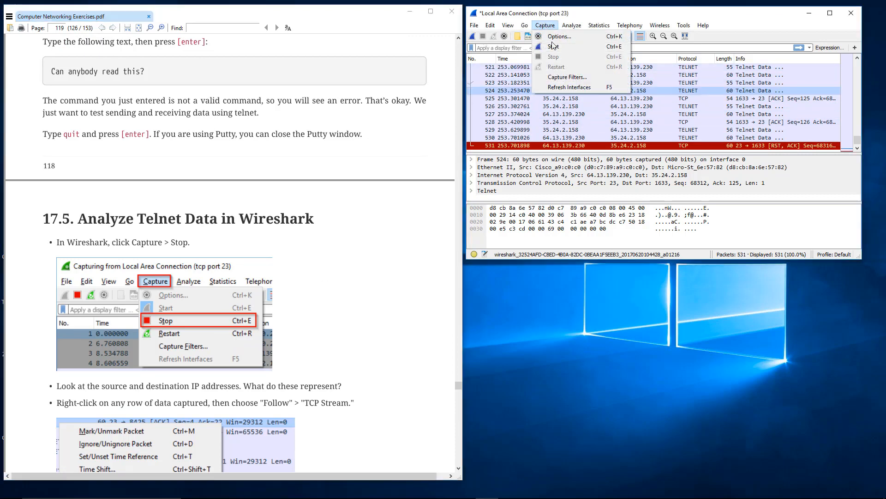
{"action": "left_click", "coordinate": [525, 147]}
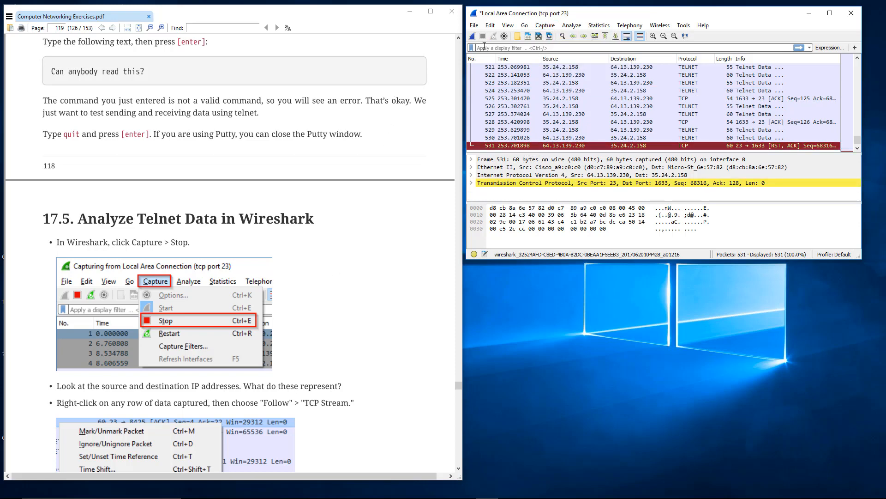
{"action": "scroll", "coordinate": [272, 242], "scroll_direction": "down", "scroll_amount": 3}
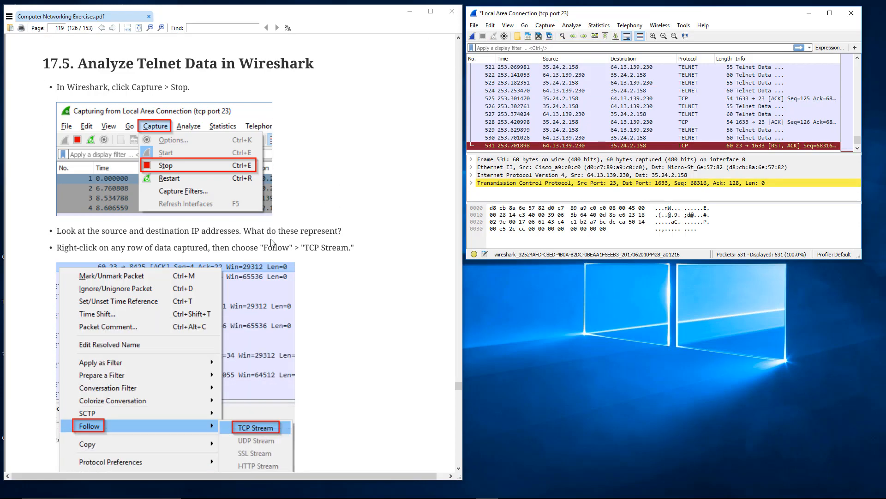
{"action": "scroll", "coordinate": [273, 242], "scroll_direction": "down", "scroll_amount": 2}
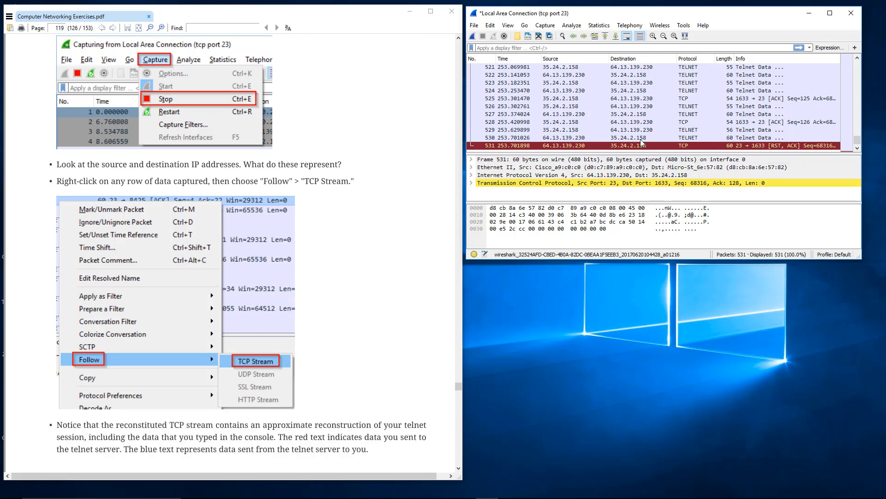
Follow the TCP stream of packet 528 and move the stream window up beside the PDF.
{"action": "left_click", "coordinate": [627, 124]}
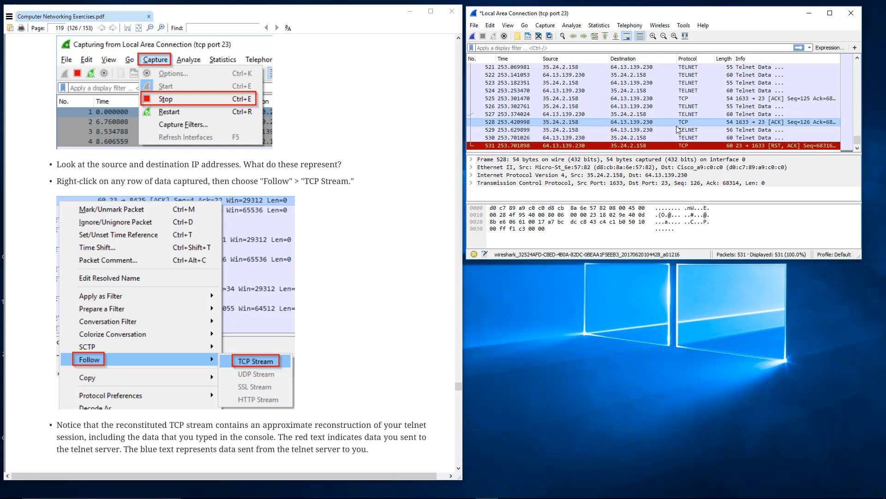
{"action": "right_click", "coordinate": [613, 123]}
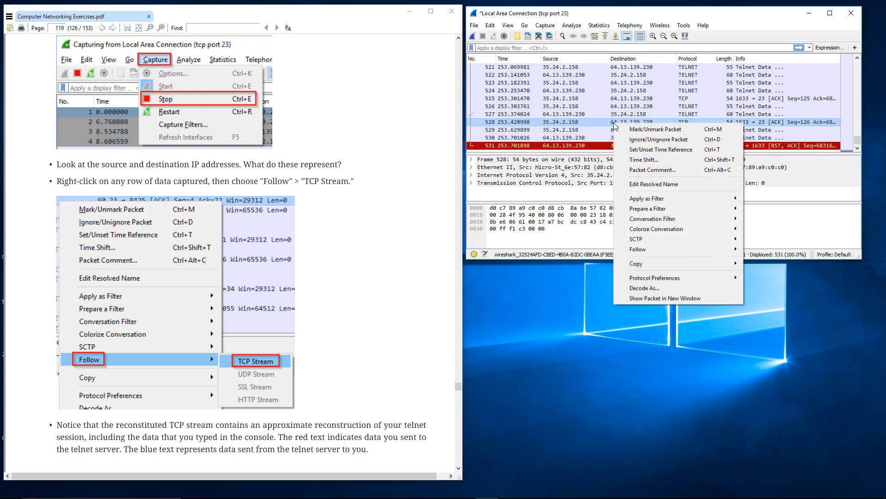
{"action": "mouse_move", "coordinate": [647, 249]}
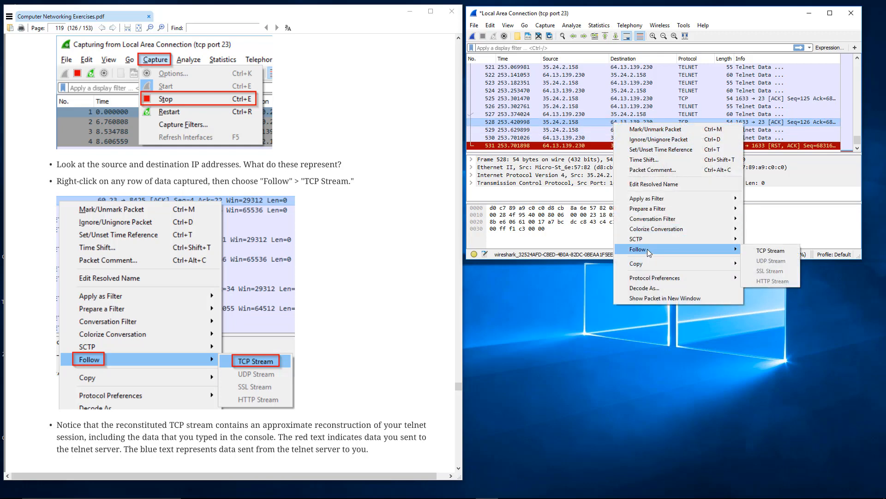
{"action": "left_click", "coordinate": [767, 250]}
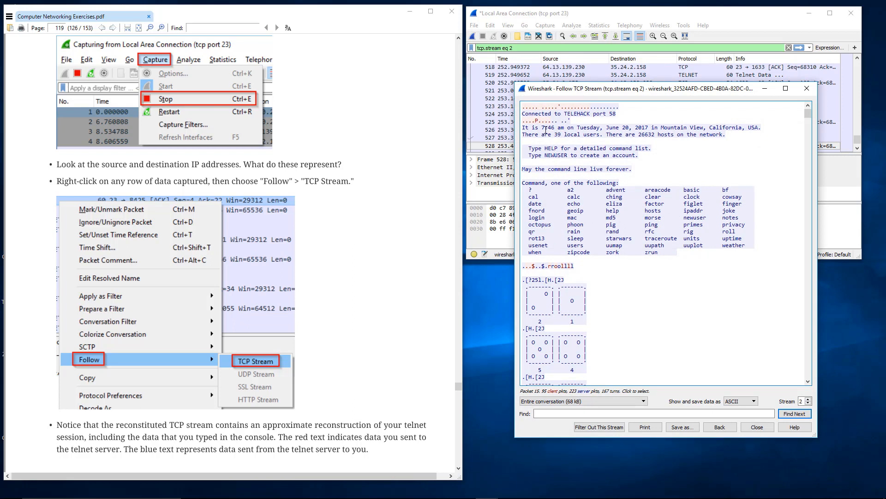
{"action": "left_click_drag", "start_coordinate": [542, 88], "coordinate": [493, 70]}
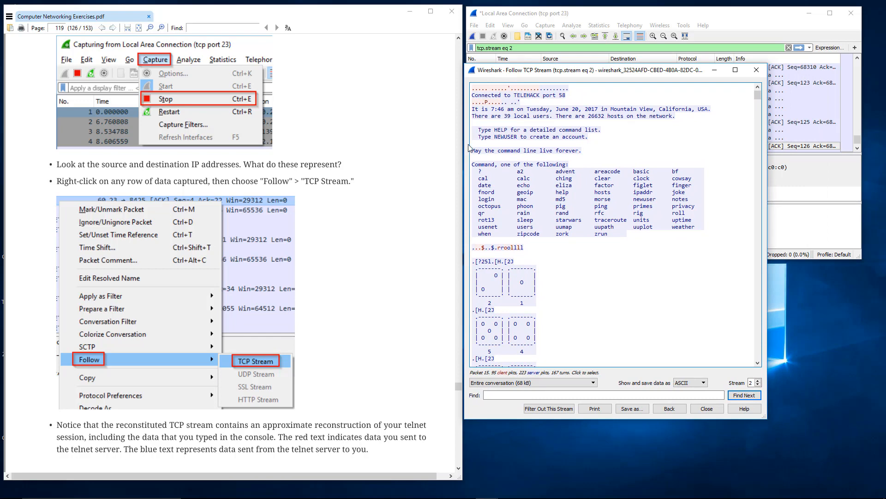
Examine the welcome text and command list in the followed stream, and the sent and echoed characters of the roll command.
{"action": "left_click_drag", "start_coordinate": [472, 109], "coordinate": [567, 237]}
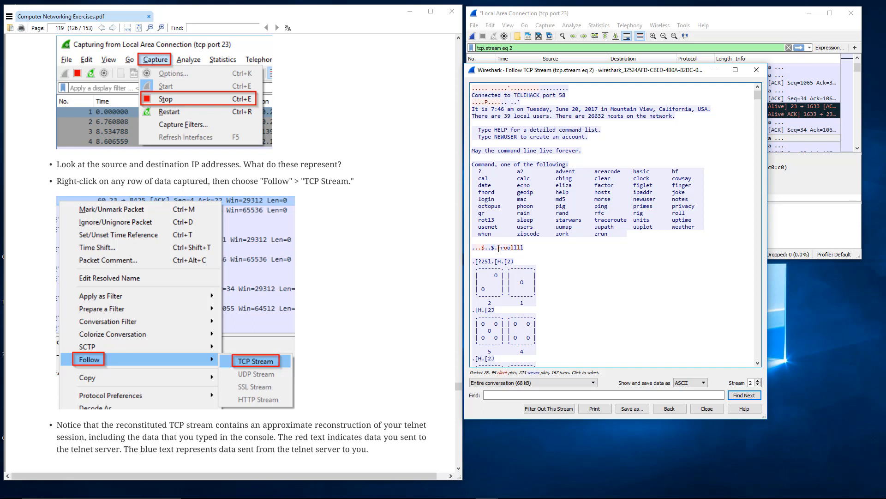
{"action": "mouse_move", "coordinate": [504, 249]}
{"action": "left_mouse_down"}
{"action": "mouse_move", "coordinate": [524, 249]}
{"action": "mouse_move", "coordinate": [502, 250]}
{"action": "left_mouse_up"}
{"action": "left_click", "coordinate": [523, 249]}
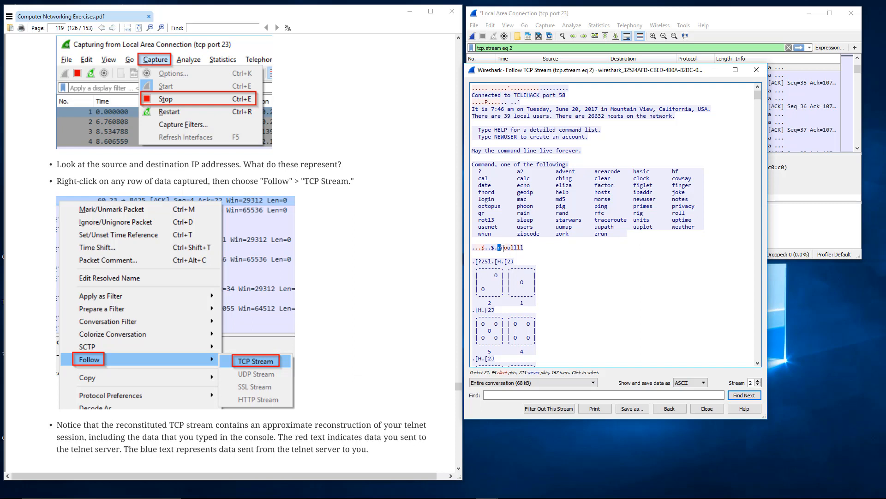
{"action": "left_click", "coordinate": [505, 249]}
{"action": "left_click_drag", "start_coordinate": [505, 249], "coordinate": [506, 249]}
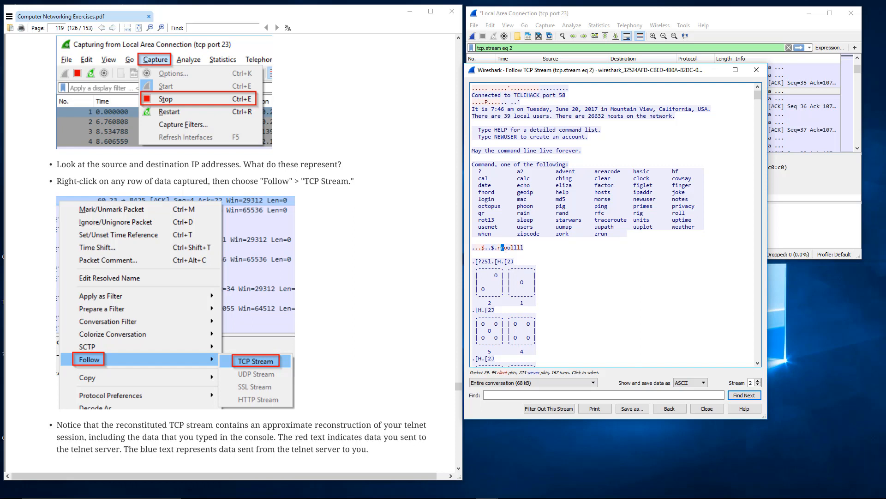
{"action": "left_click", "coordinate": [506, 249]}
{"action": "left_click", "coordinate": [507, 250]}
{"action": "left_click", "coordinate": [511, 248]}
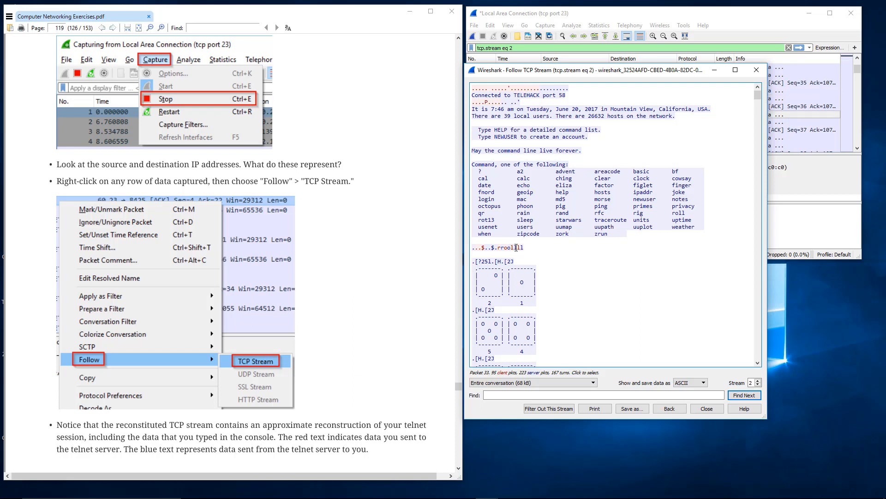
{"action": "left_click_drag", "start_coordinate": [522, 248], "coordinate": [502, 250]}
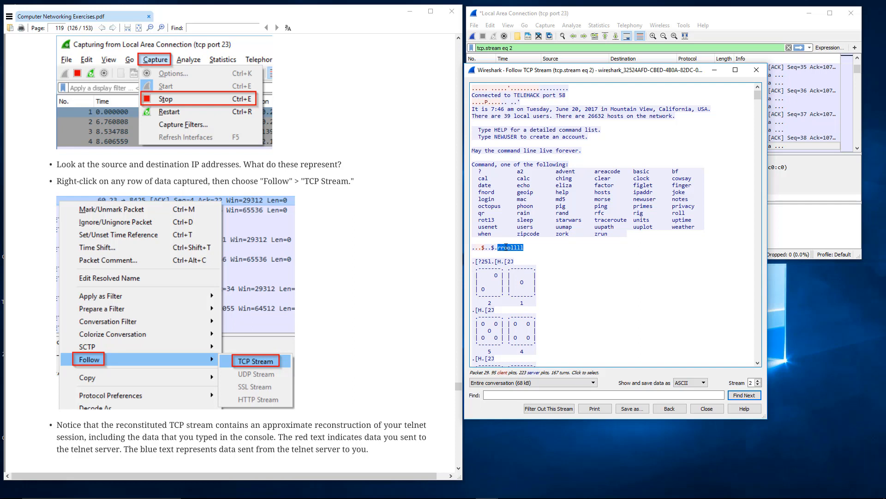
{"action": "left_click", "coordinate": [519, 250]}
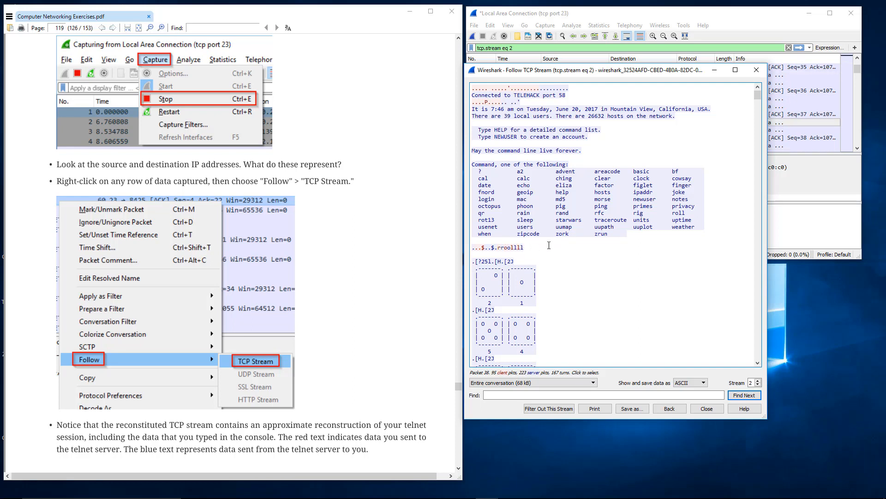
Examine the sent and echoed characters of both roll commands and the dice output between them in the followed stream.
{"action": "left_click", "coordinate": [499, 248]}
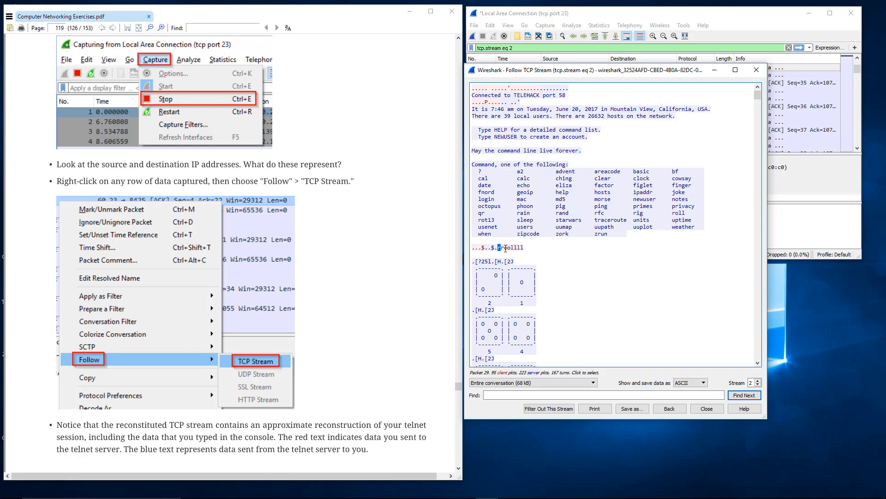
{"action": "left_click", "coordinate": [504, 248]}
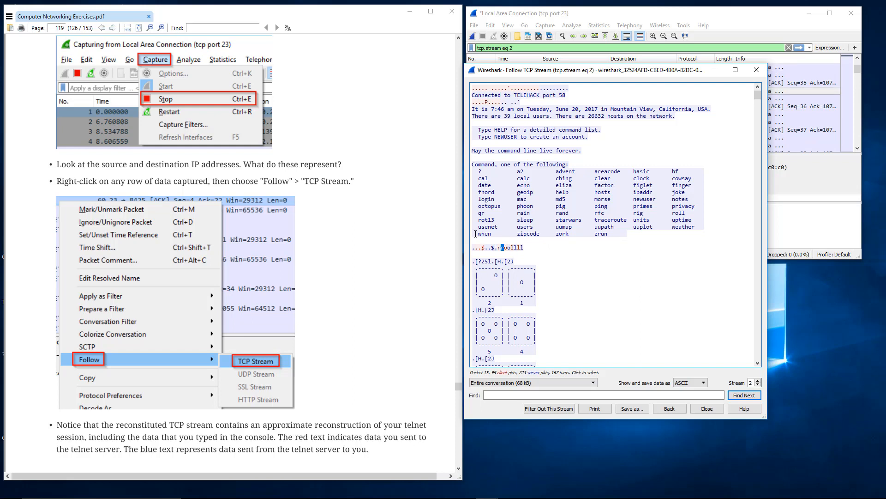
{"action": "left_click", "coordinate": [537, 271]}
{"action": "scroll", "coordinate": [530, 259], "scroll_direction": "down", "scroll_amount": 6}
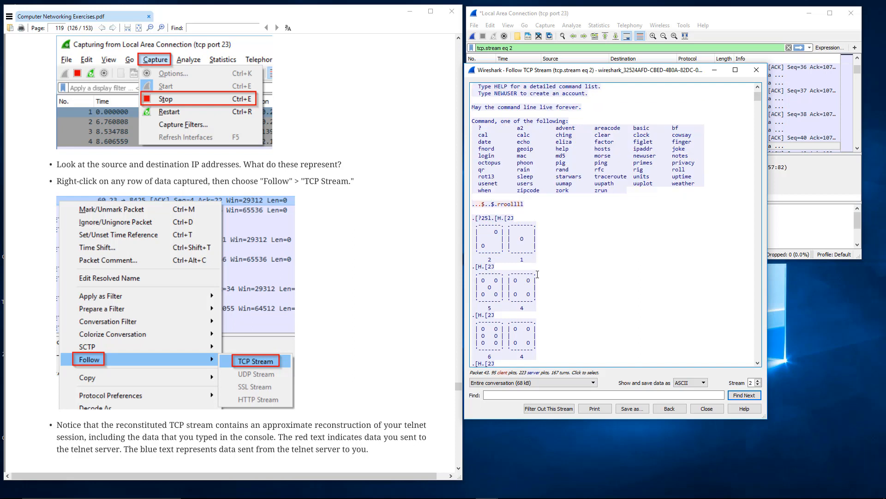
{"action": "scroll", "coordinate": [537, 201], "scroll_direction": "down", "scroll_amount": 9}
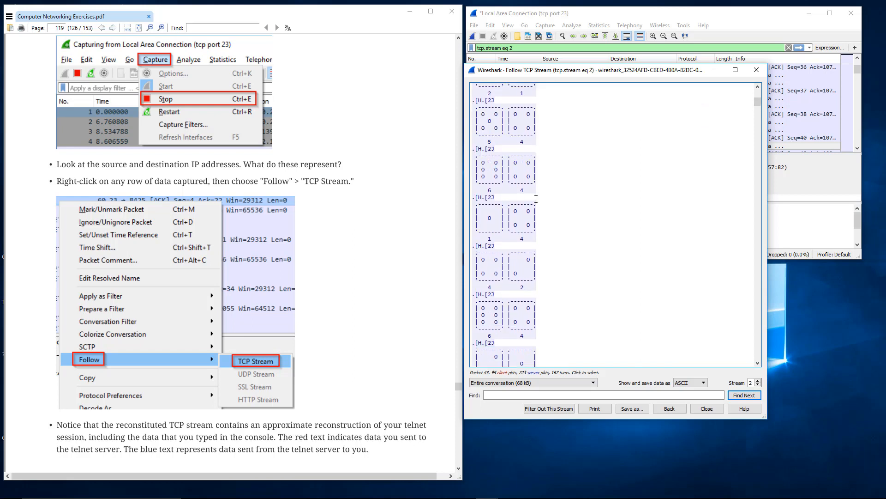
{"action": "scroll", "coordinate": [534, 201], "scroll_direction": "down", "scroll_amount": 10}
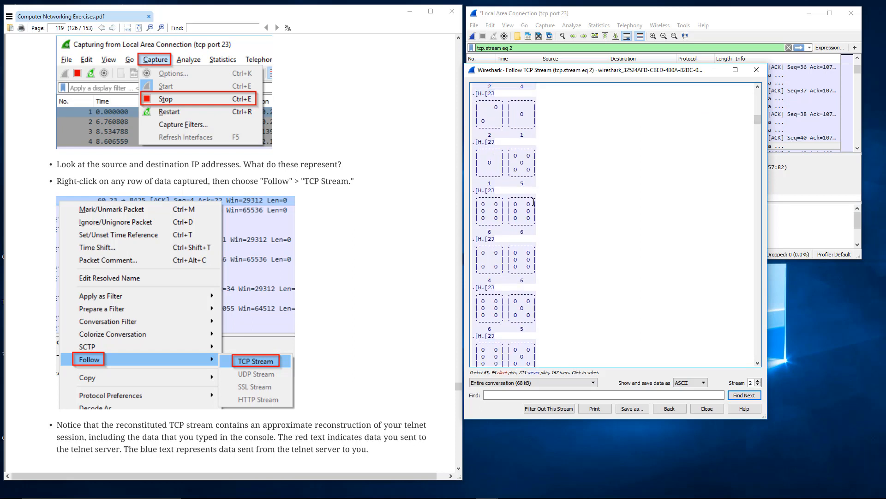
{"action": "scroll", "coordinate": [533, 202], "scroll_direction": "down", "scroll_amount": 8}
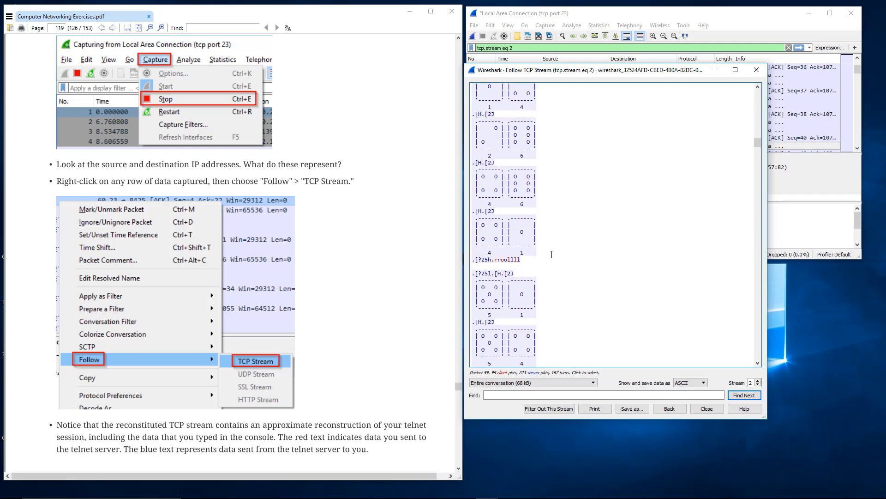
{"action": "left_click_drag", "start_coordinate": [523, 261], "coordinate": [472, 218]}
{"action": "left_click", "coordinate": [499, 234]}
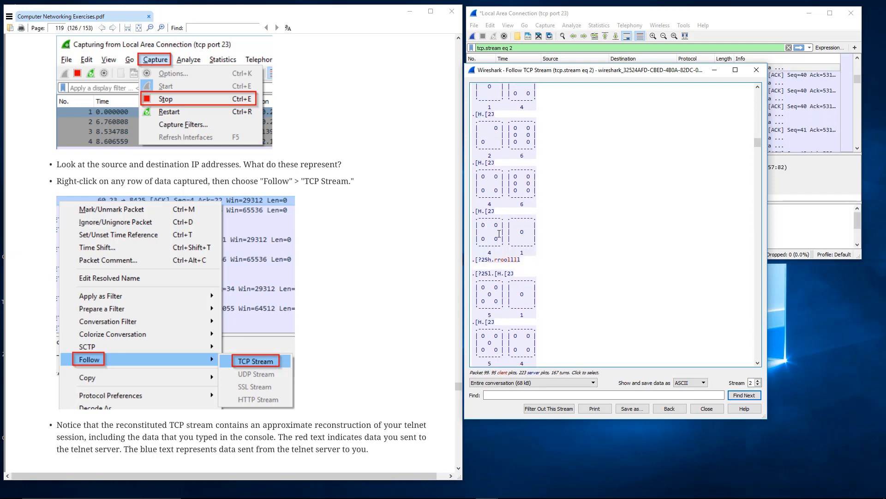
Look through the second roll command's dice output and examine the doubled characters of the starwars command.
{"action": "scroll", "coordinate": [527, 261], "scroll_direction": "down", "scroll_amount": 5}
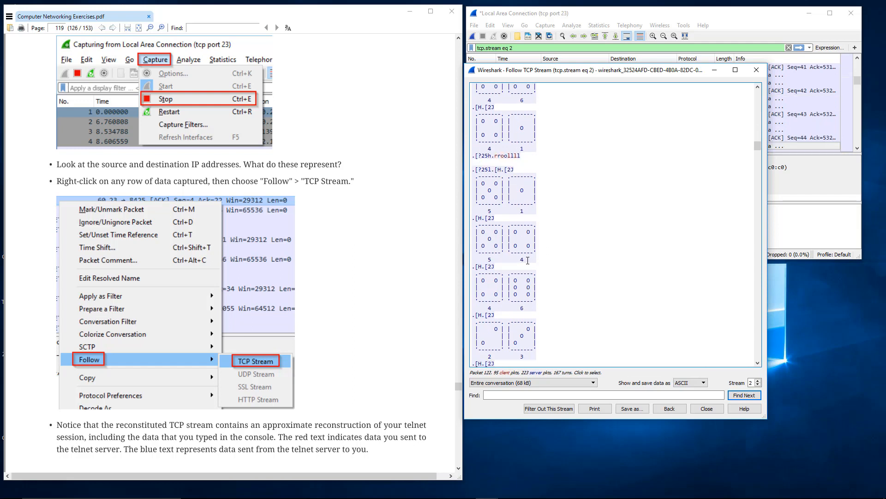
{"action": "scroll", "coordinate": [528, 261], "scroll_direction": "down", "scroll_amount": 8}
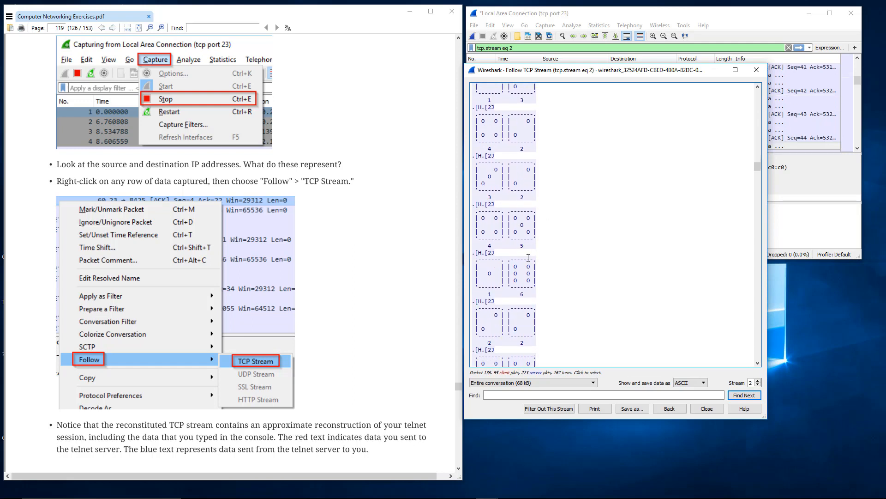
{"action": "scroll", "coordinate": [528, 257], "scroll_direction": "down", "scroll_amount": 10}
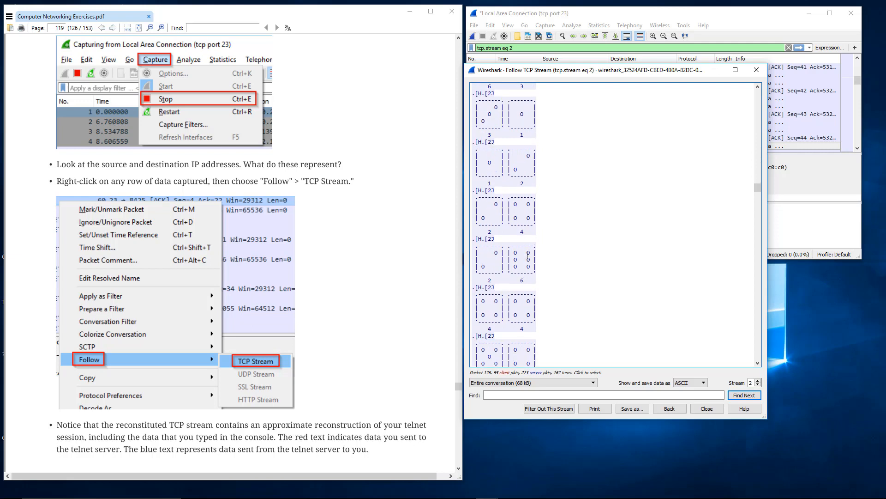
{"action": "scroll", "coordinate": [527, 257], "scroll_direction": "down", "scroll_amount": 7}
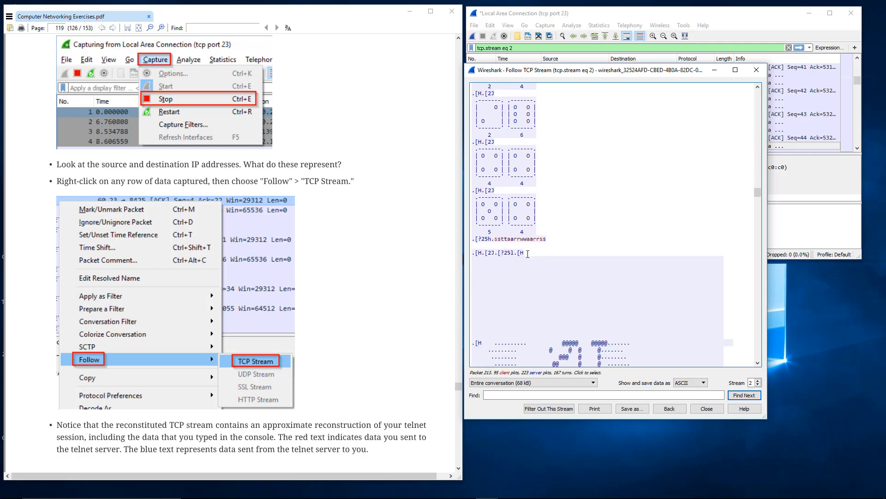
{"action": "left_click_drag", "start_coordinate": [548, 239], "coordinate": [496, 240]}
{"action": "left_click", "coordinate": [497, 239]}
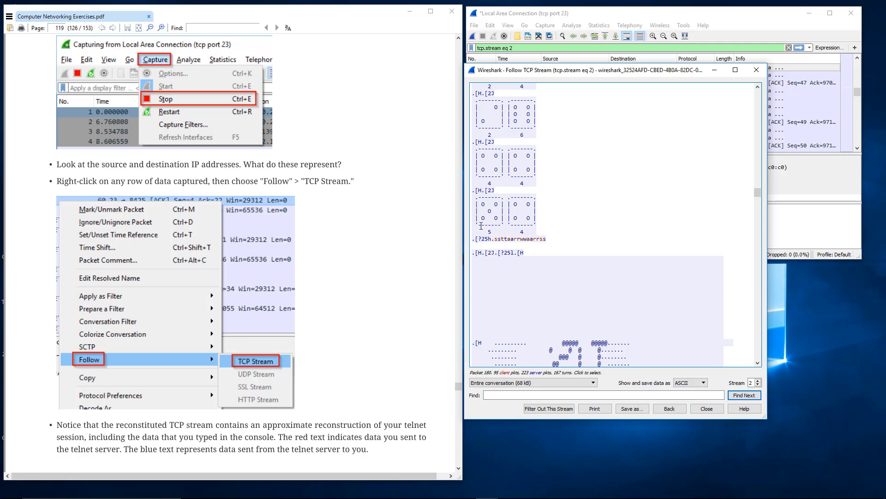
{"action": "left_click", "coordinate": [520, 211]}
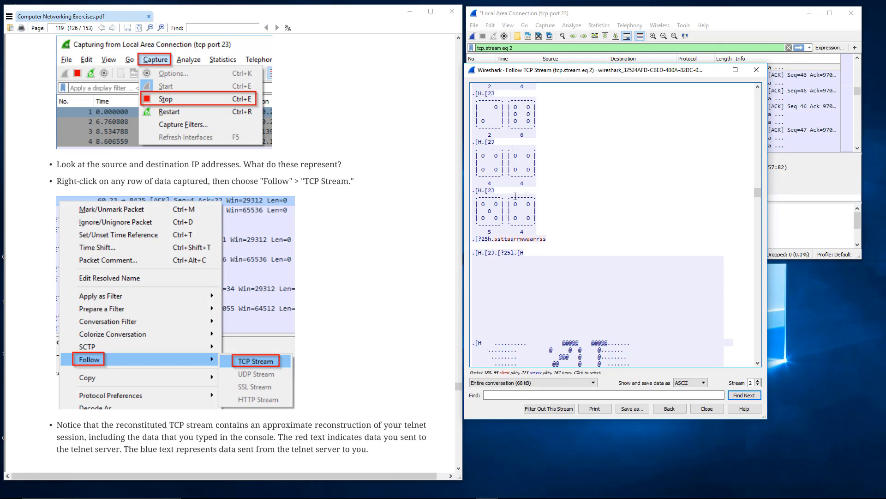
Examine the opening frames of the Star Wars animation in the stream and highlight the first complete 20th Century frame.
{"action": "scroll", "coordinate": [515, 189], "scroll_direction": "down", "scroll_amount": 3}
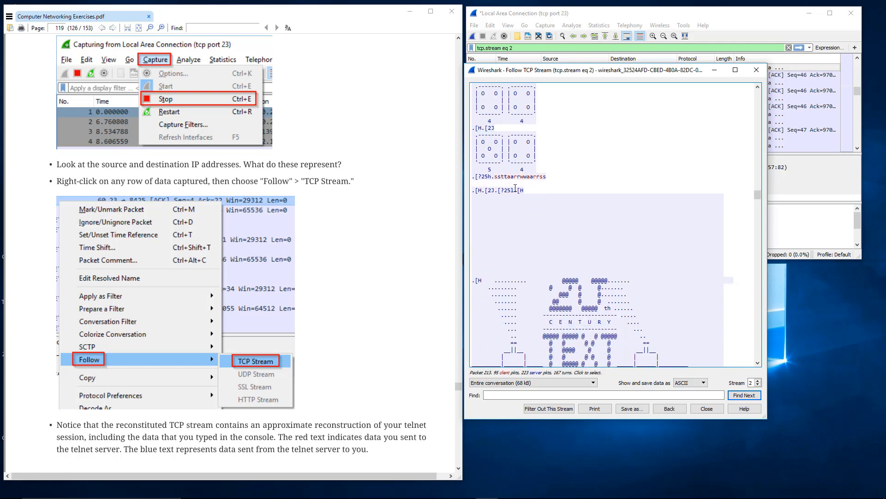
{"action": "scroll", "coordinate": [515, 189], "scroll_direction": "down", "scroll_amount": 6}
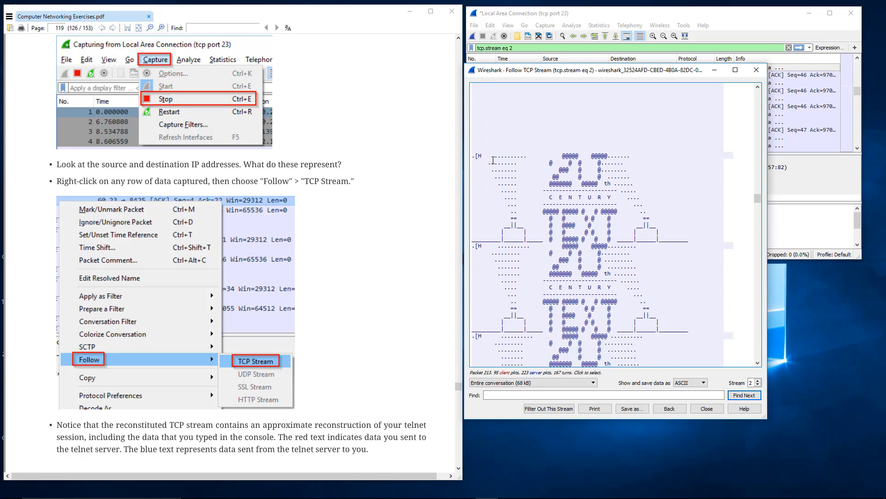
{"action": "left_click_drag", "start_coordinate": [493, 160], "coordinate": [546, 229]}
{"action": "left_click", "coordinate": [546, 229]}
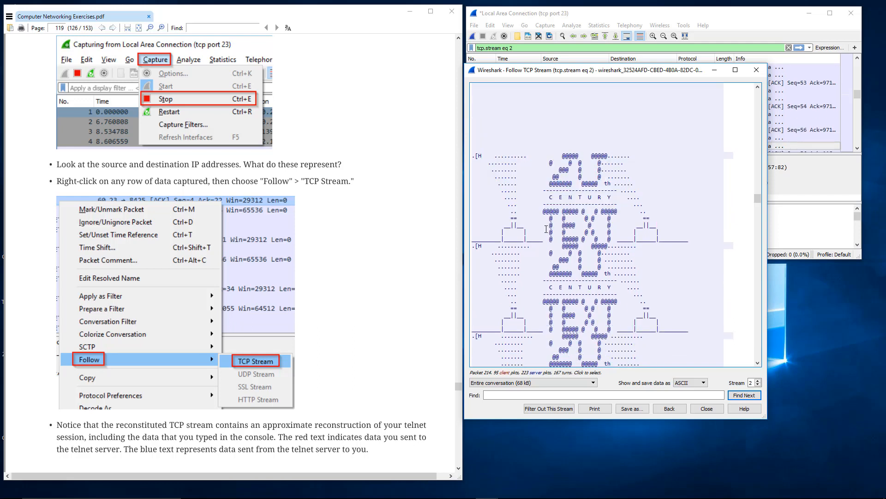
{"action": "scroll", "coordinate": [546, 229], "scroll_direction": "down", "scroll_amount": 3}
{"action": "scroll", "coordinate": [546, 229], "scroll_direction": "up", "scroll_amount": 2}
{"action": "left_click_drag", "start_coordinate": [488, 136], "coordinate": [699, 220]}
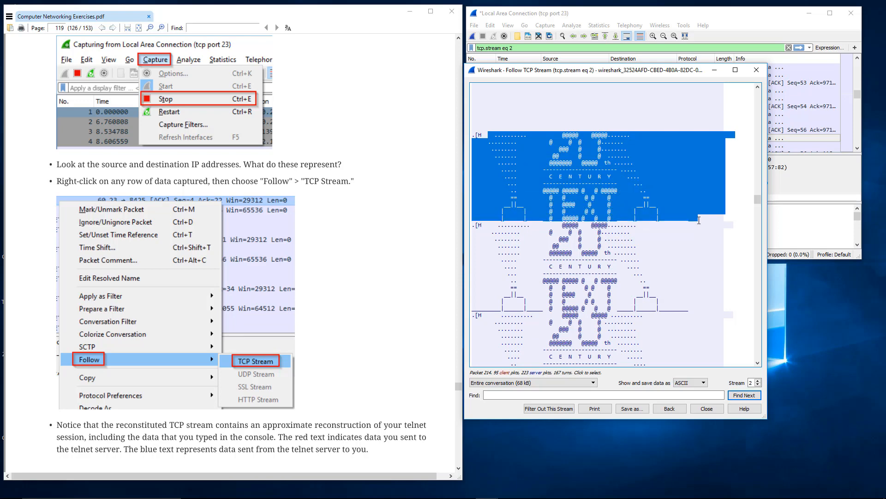
Examine the captured password sentence and the quit command at the end of the stream, and close the stream window.
{"action": "left_click_drag", "start_coordinate": [758, 200], "coordinate": [757, 366]}
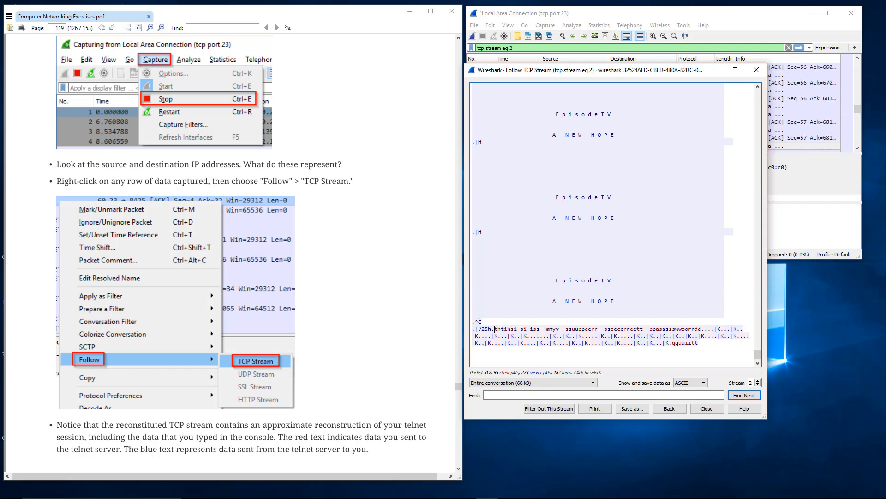
{"action": "left_click_drag", "start_coordinate": [494, 329], "coordinate": [695, 326]}
{"action": "left_click", "coordinate": [695, 326]}
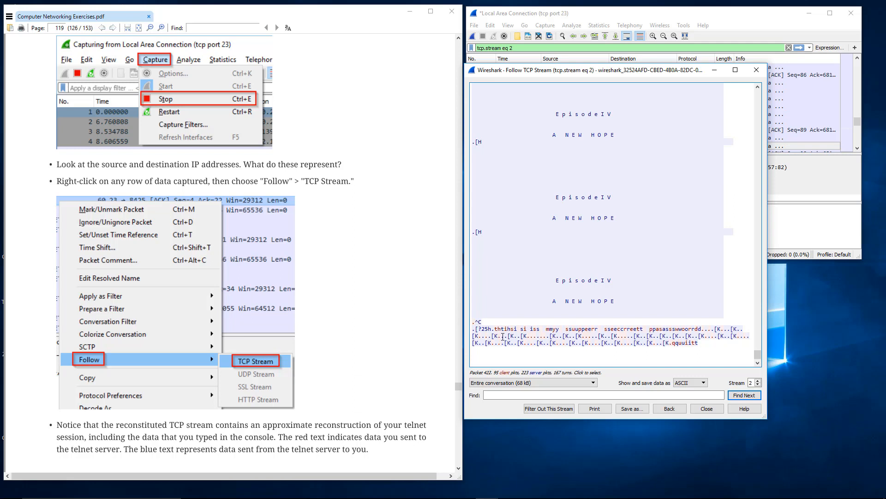
{"action": "left_click_drag", "start_coordinate": [494, 327], "coordinate": [558, 330]}
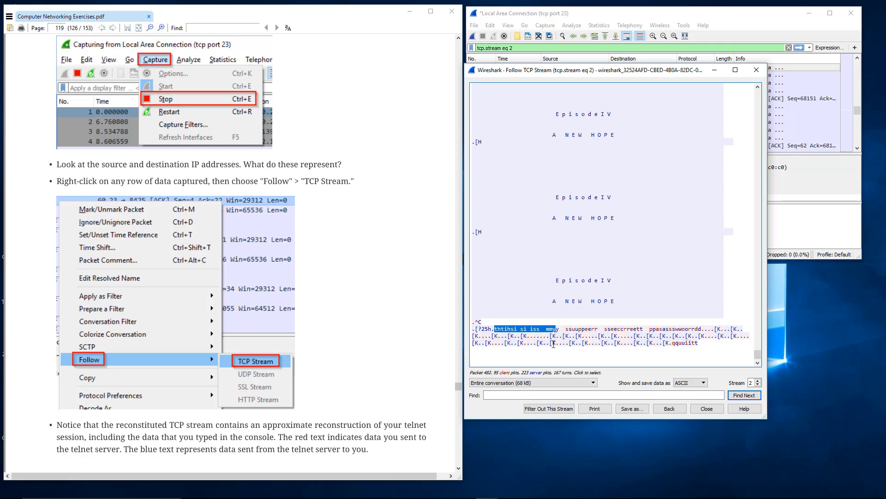
{"action": "left_click_drag", "start_coordinate": [588, 342], "coordinate": [557, 251]}
{"action": "left_click", "coordinate": [503, 185]}
{"action": "left_click", "coordinate": [556, 251]}
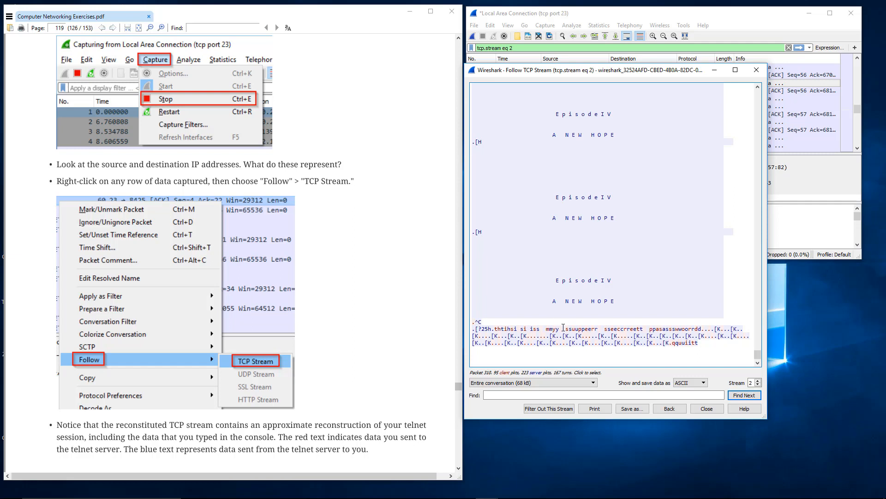
{"action": "left_click_drag", "start_coordinate": [659, 328], "coordinate": [534, 328]}
{"action": "left_click", "coordinate": [538, 328]}
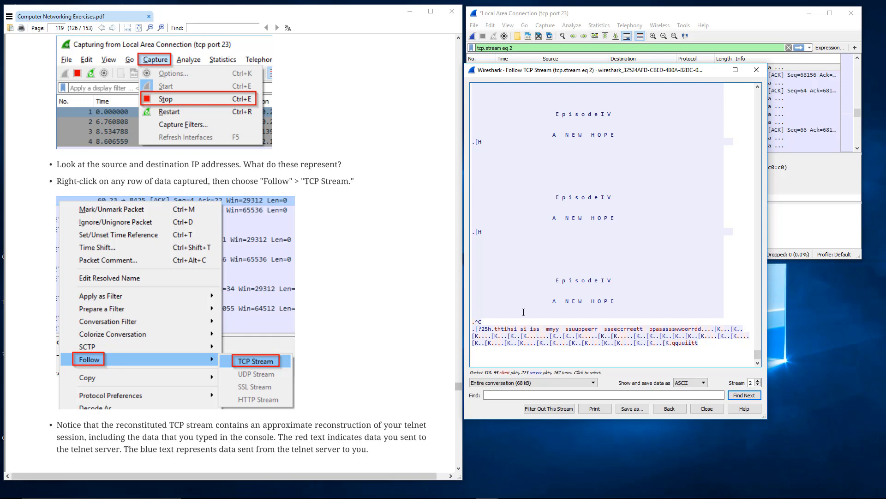
{"action": "left_click", "coordinate": [707, 409]}
Review the promiscuous mode setting in the capture options, close the dialog without changes and inspect packet 340.
{"action": "left_click", "coordinate": [546, 25]}
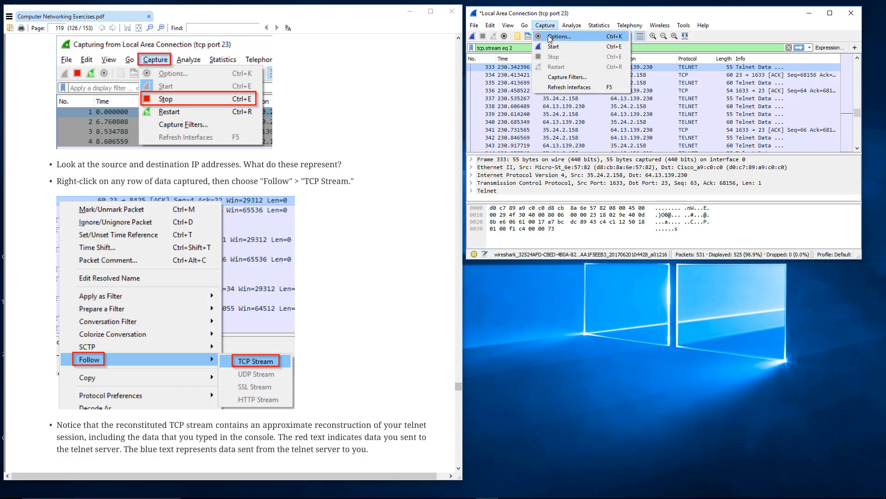
{"action": "left_click", "coordinate": [548, 36]}
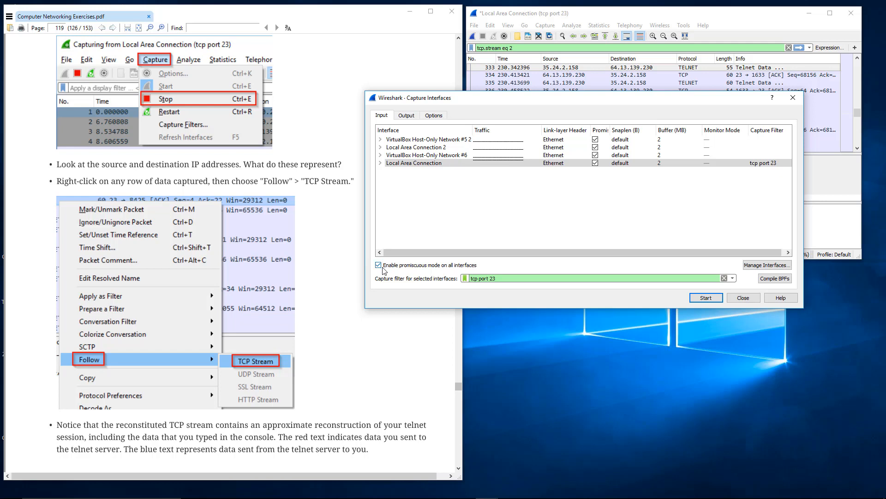
{"action": "mouse_move", "coordinate": [383, 270]}
{"action": "left_click", "coordinate": [742, 297]}
{"action": "left_click", "coordinate": [552, 123]}
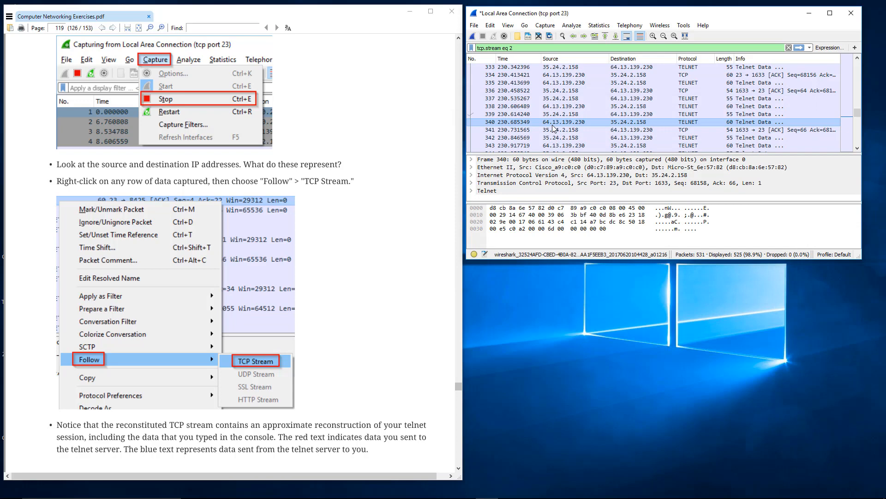
{"action": "scroll", "coordinate": [553, 131], "scroll_direction": "down", "scroll_amount": 1}
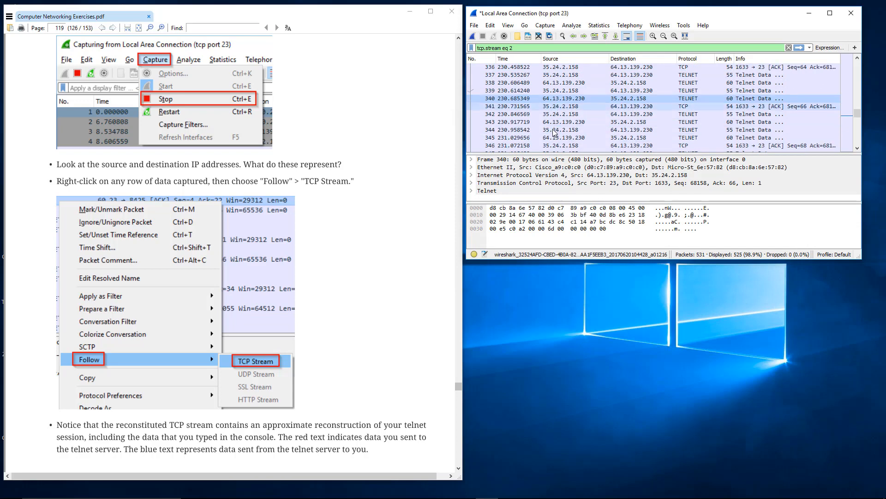
Read the PDF from the sample TCP stream through section 17.6 to the start of section 17.7 on SSH.
{"action": "left_click", "coordinate": [412, 194]}
{"action": "scroll", "coordinate": [358, 227], "scroll_direction": "down", "scroll_amount": 3}
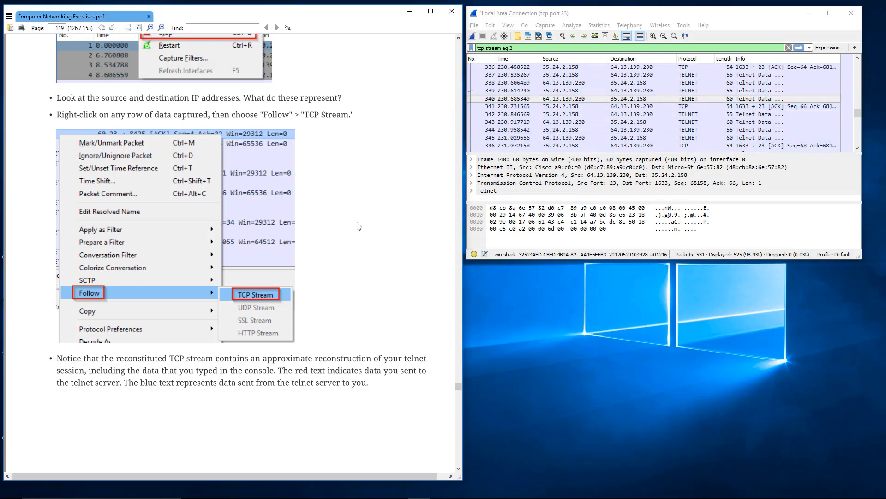
{"action": "scroll", "coordinate": [358, 226], "scroll_direction": "down", "scroll_amount": 6}
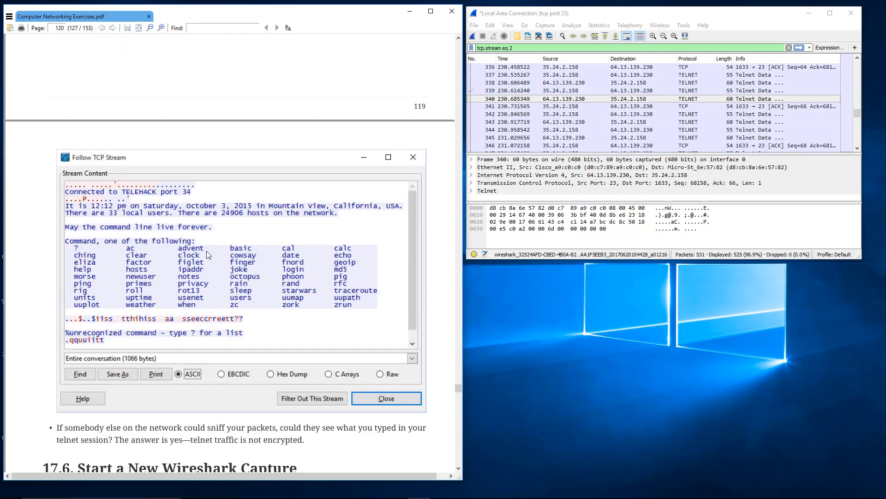
{"action": "scroll", "coordinate": [190, 273], "scroll_direction": "down", "scroll_amount": 4}
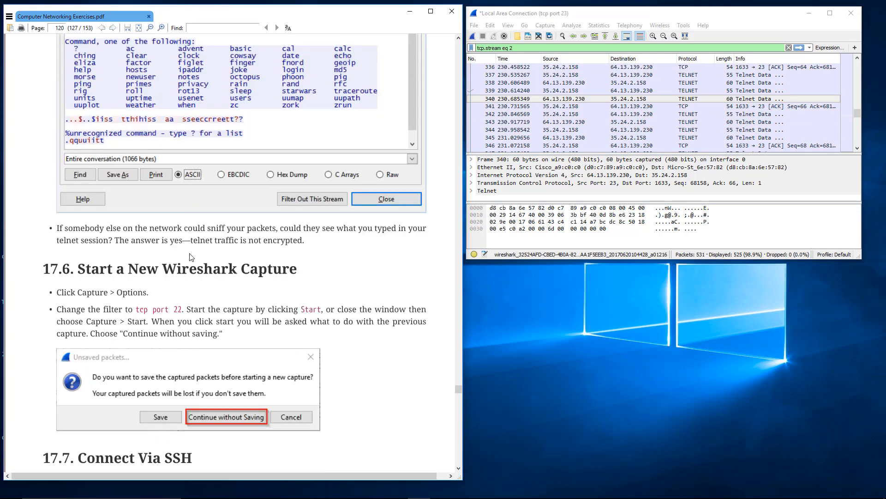
{"action": "scroll", "coordinate": [190, 254], "scroll_direction": "down", "scroll_amount": 3}
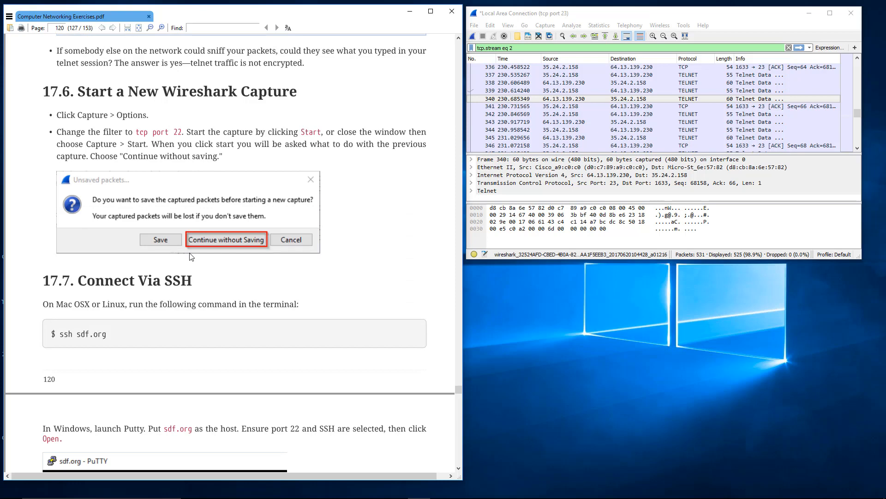
Close the current telnet capture file in Wireshark without saving the packets.
{"action": "left_click", "coordinate": [519, 29]}
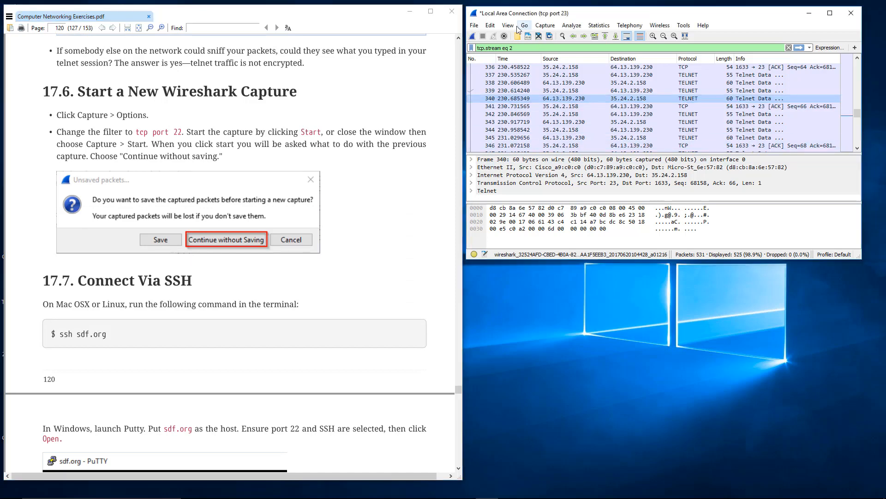
{"action": "left_click", "coordinate": [476, 26]}
{"action": "left_click", "coordinate": [496, 74]}
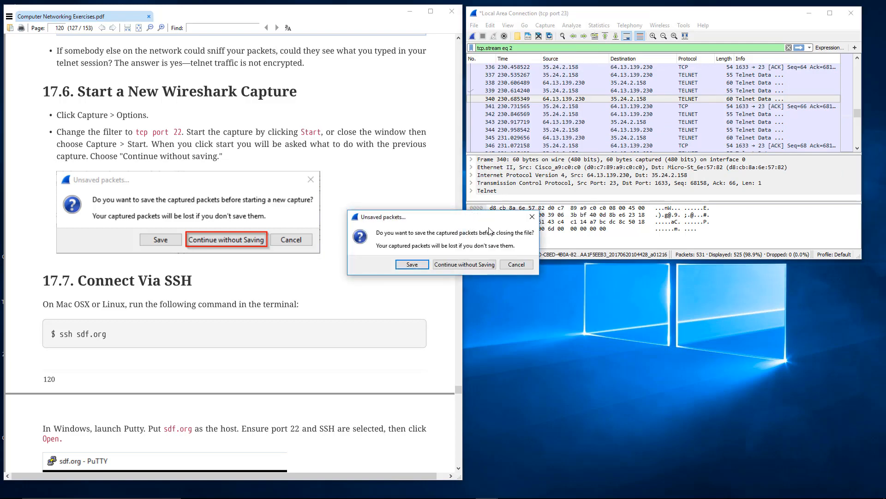
{"action": "left_click", "coordinate": [467, 264]}
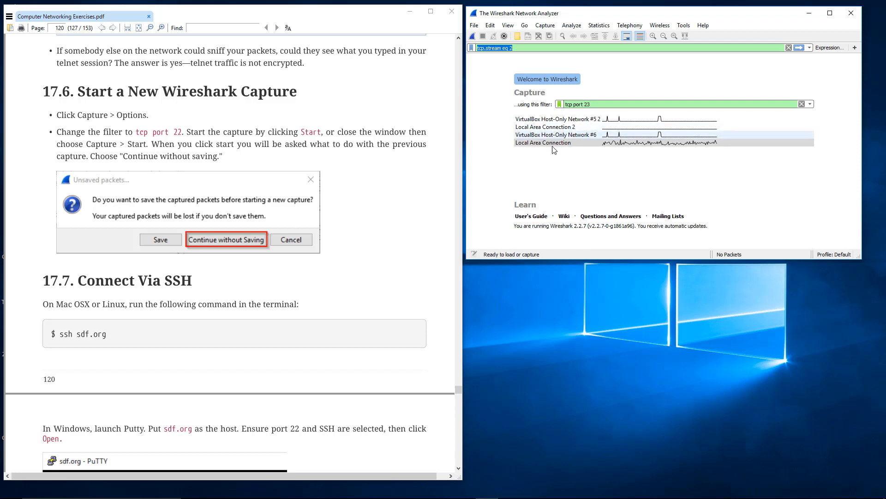
Set the capture filter to tcp port 23 and select the Local Area Connection interface on the Wireshark welcome page.
{"action": "left_click", "coordinate": [613, 145]}
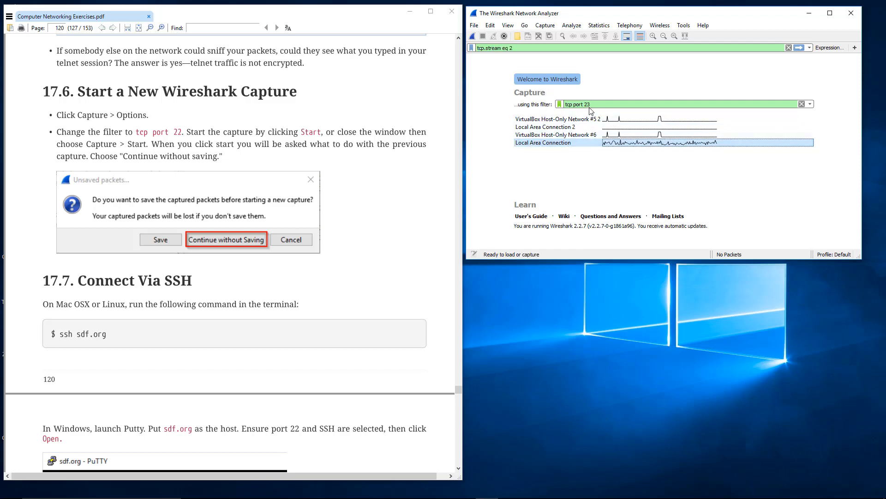
{"action": "left_click", "coordinate": [582, 128]}
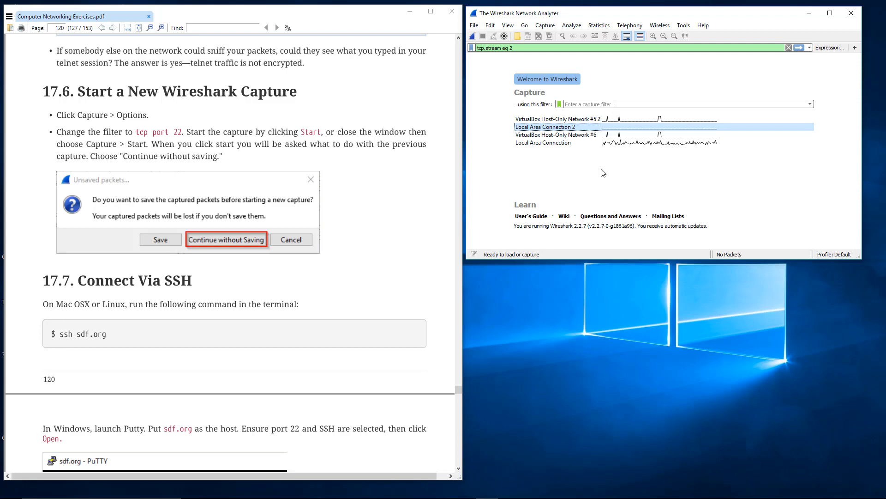
{"action": "left_click", "coordinate": [592, 105]}
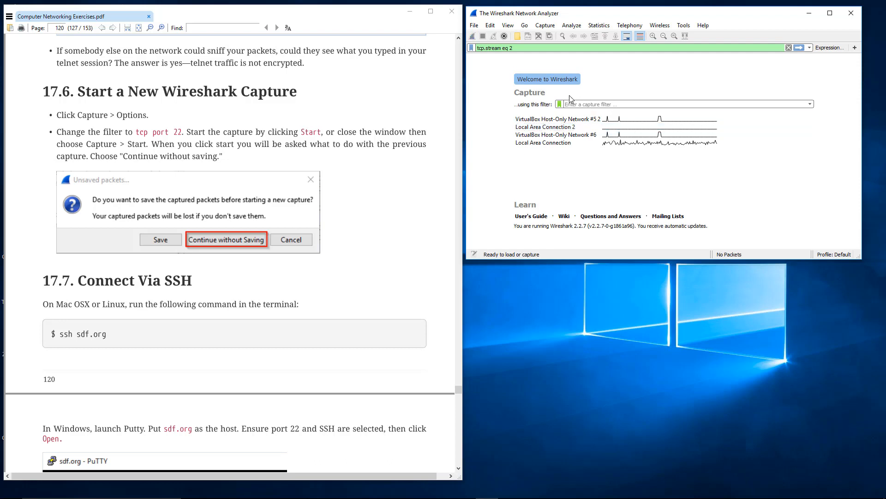
{"action": "type", "text": "tcp port 23"}
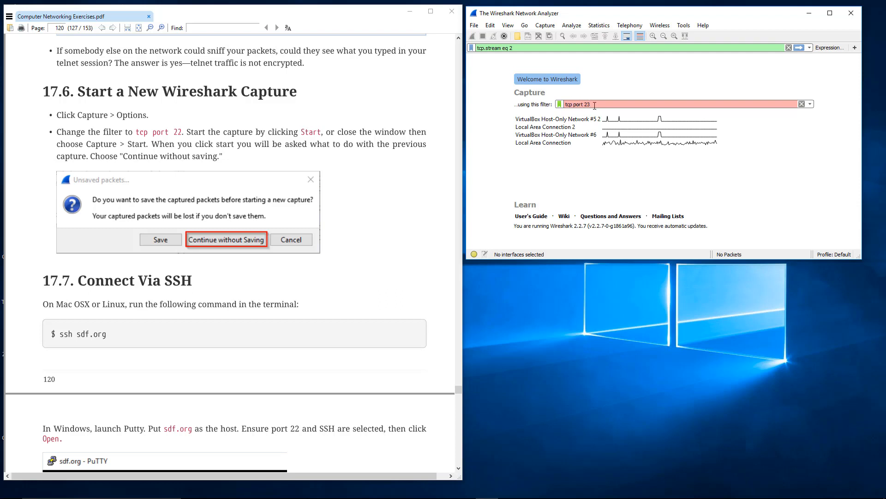
{"action": "left_click", "coordinate": [618, 144]}
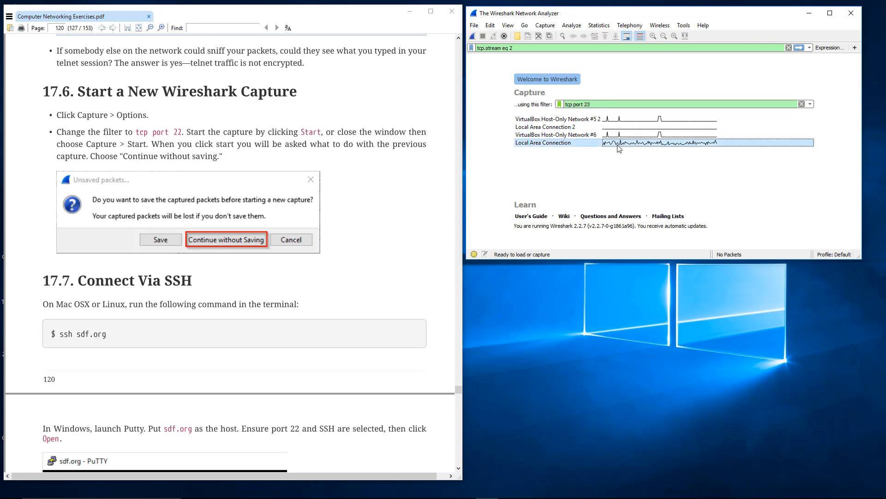
{"action": "left_click_drag", "start_coordinate": [602, 104], "coordinate": [539, 102]}
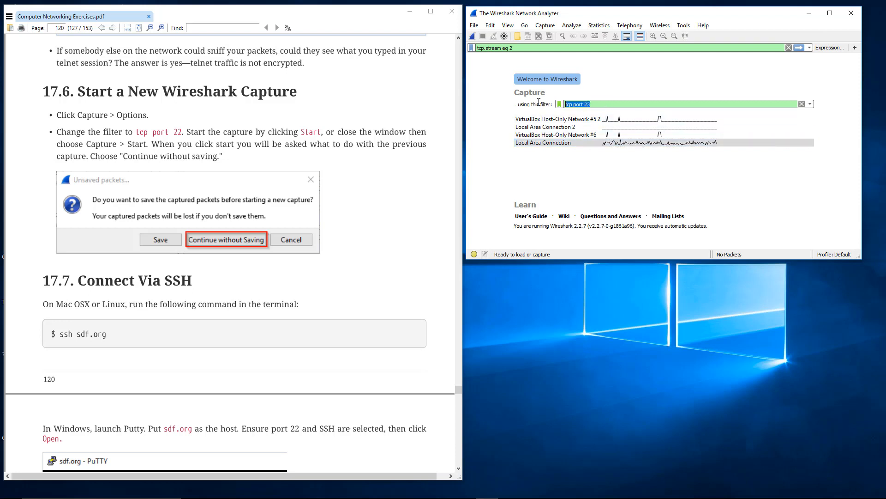
{"action": "left_click", "coordinate": [618, 143]}
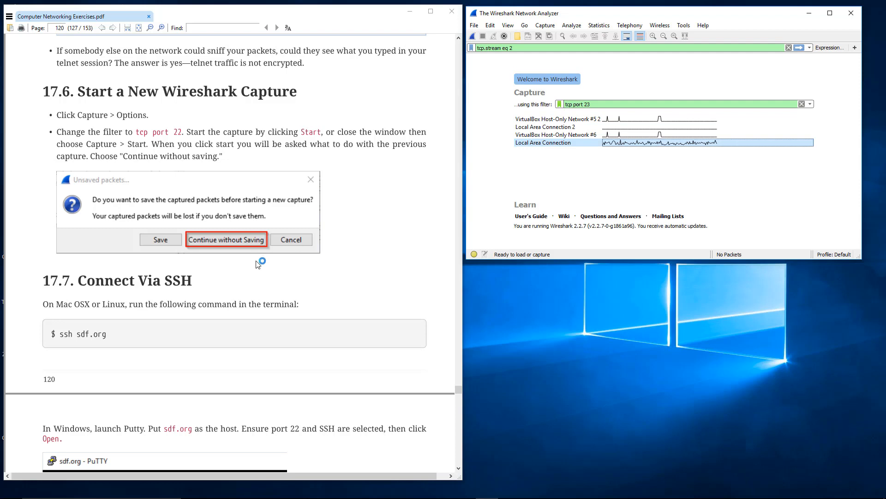
Read the PDF's section 17.7 instructions for connecting via SSH and launch PuTTY.
{"action": "left_click", "coordinate": [175, 292]}
{"action": "scroll", "coordinate": [175, 291], "scroll_direction": "down", "scroll_amount": 3}
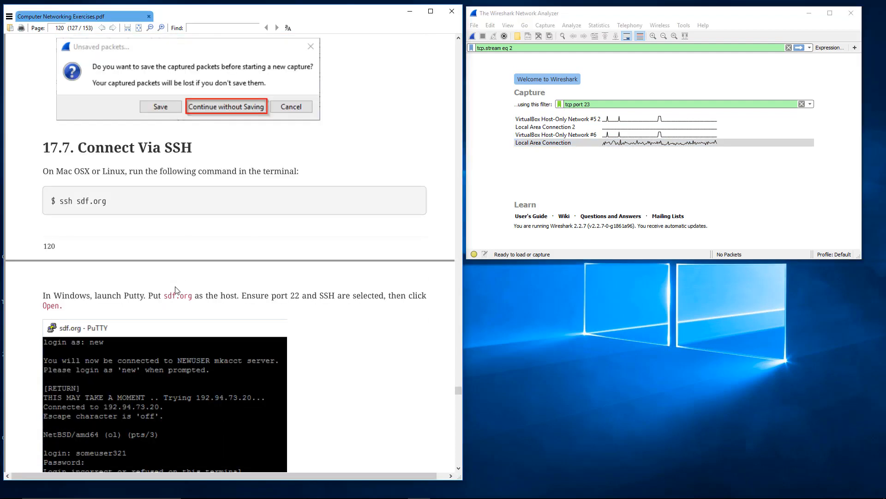
{"action": "scroll", "coordinate": [175, 290], "scroll_direction": "down", "scroll_amount": 2}
{"action": "left_click", "coordinate": [11, 489]}
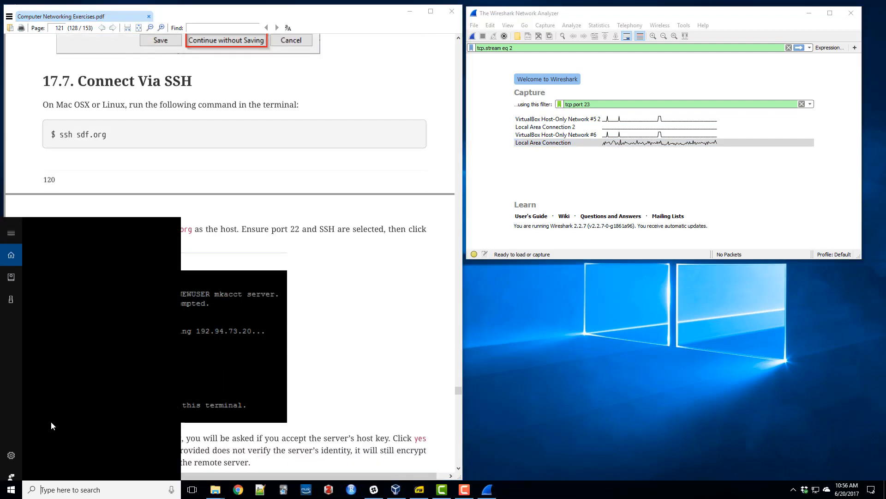
{"action": "type", "text": "putty"}
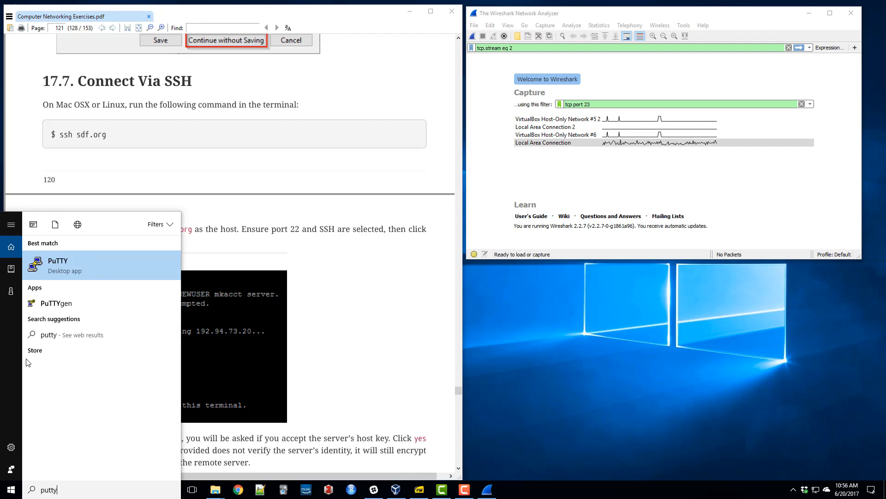
{"action": "left_click", "coordinate": [64, 266]}
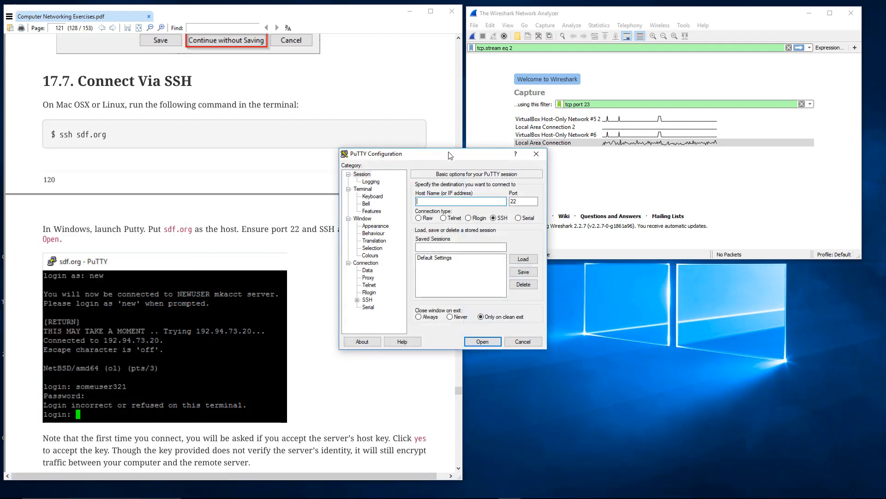
Open an SSH session to host sdf.org from PuTTY and place its terminal window below Wireshark.
{"action": "left_click_drag", "start_coordinate": [450, 155], "coordinate": [593, 270]}
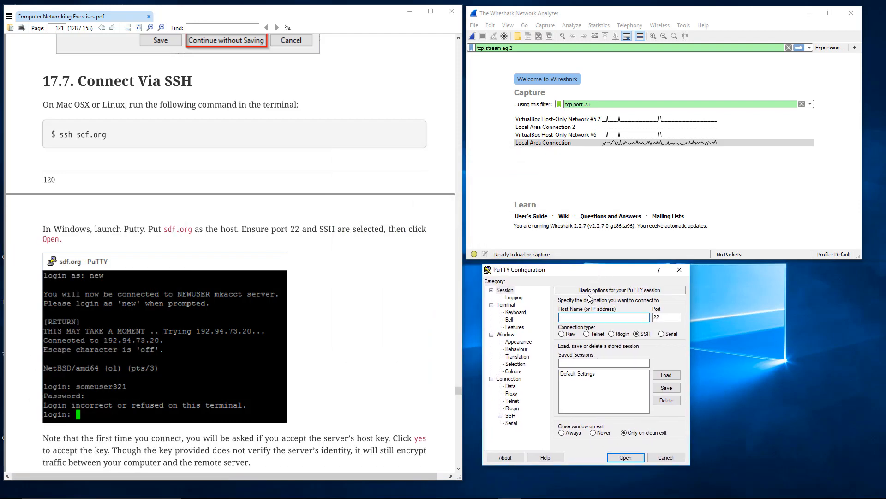
{"action": "type", "text": "sdf.org"}
{"action": "left_click", "coordinate": [627, 456]}
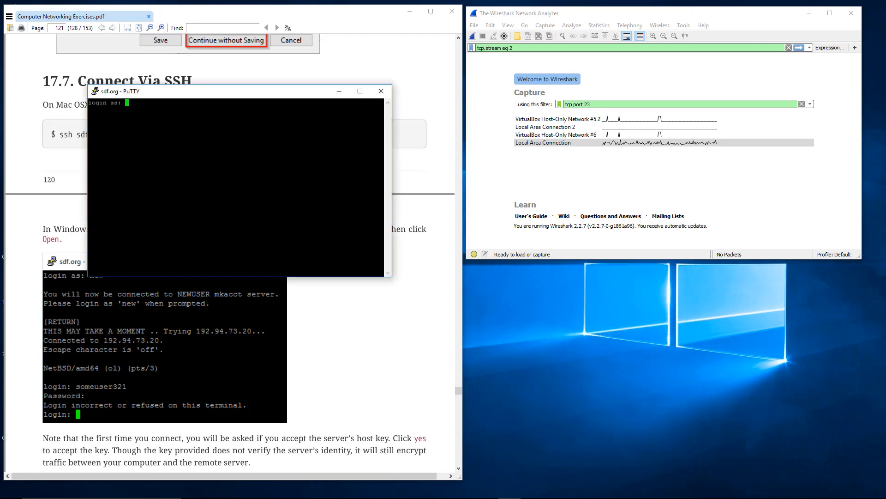
{"action": "left_click_drag", "start_coordinate": [229, 94], "coordinate": [602, 257]}
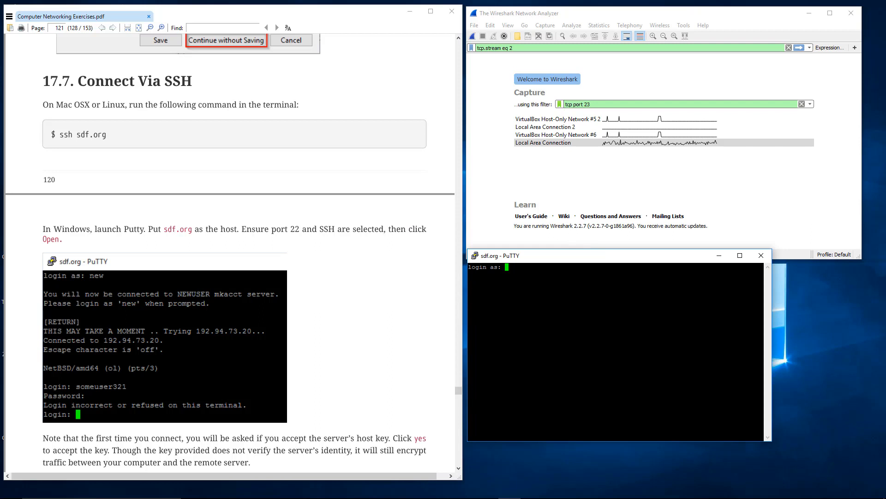
Log in to the SSH session as new, continue to the NEWUSER server and log in there as new.
{"action": "type", "text": "new"}
{"action": "key", "text": "Return"}
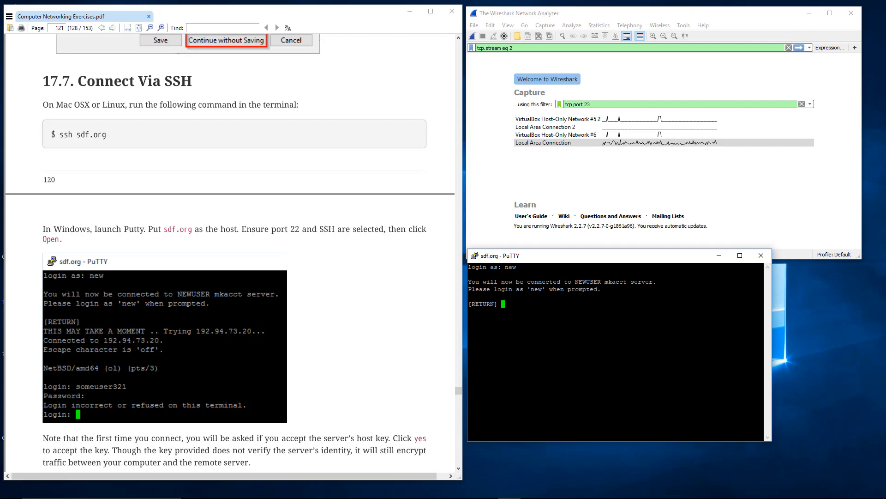
{"action": "key", "text": "Return"}
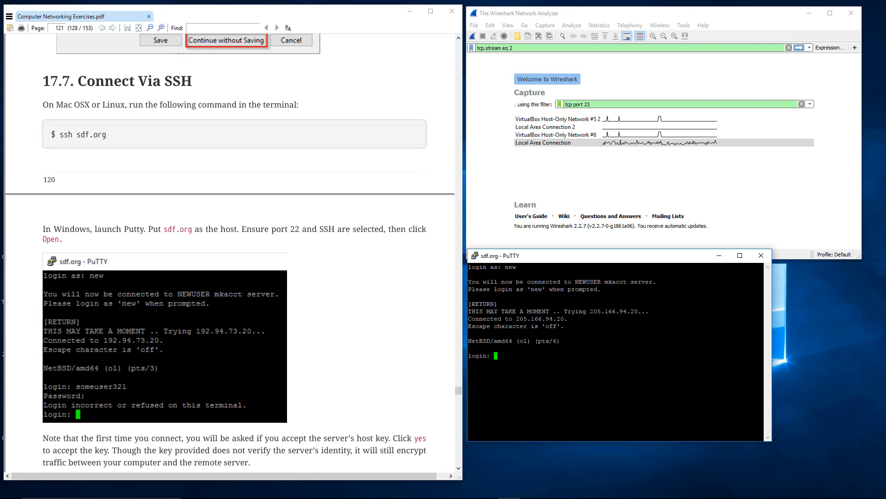
{"action": "type", "text": "new"}
{"action": "key", "text": "Return"}
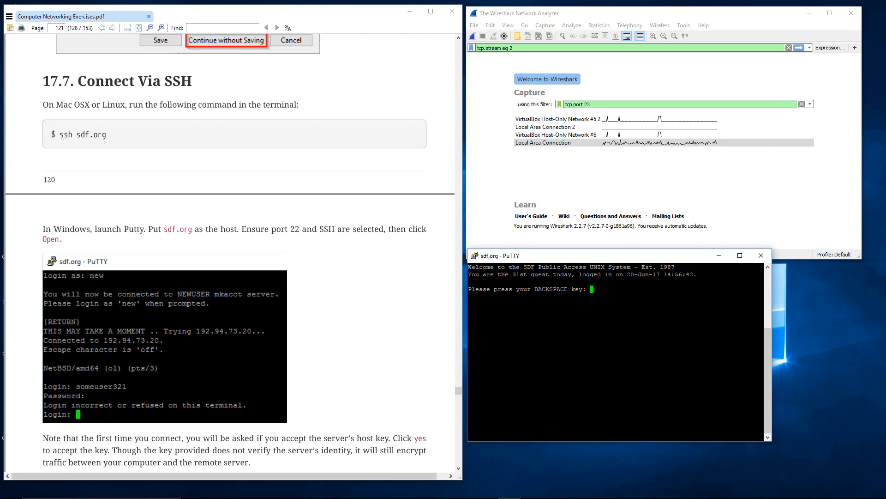
Proceed through the new-account introduction and choose supersecretspy as the login.
{"action": "key", "text": "BackSpace"}
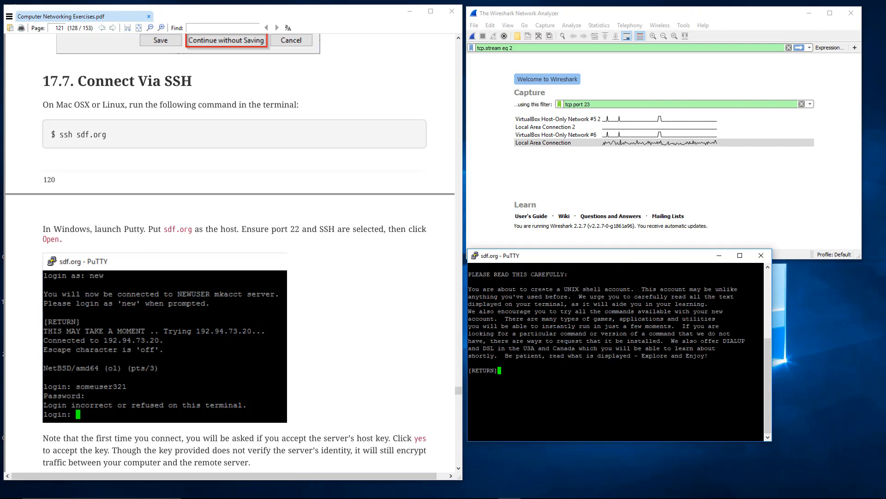
{"action": "key", "text": "Return"}
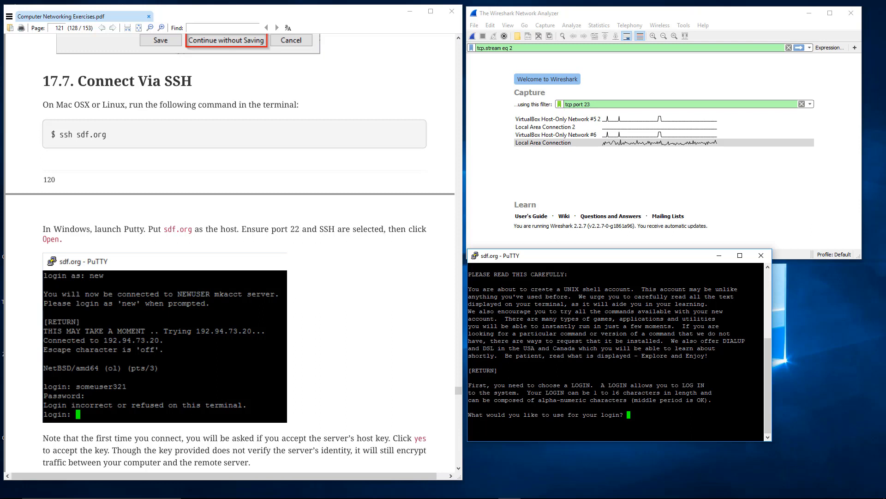
{"action": "type", "text": "supersecre"}
{"action": "type", "text": "t"}
{"action": "type", "text": "spy"}
{"action": "key", "text": "Return"}
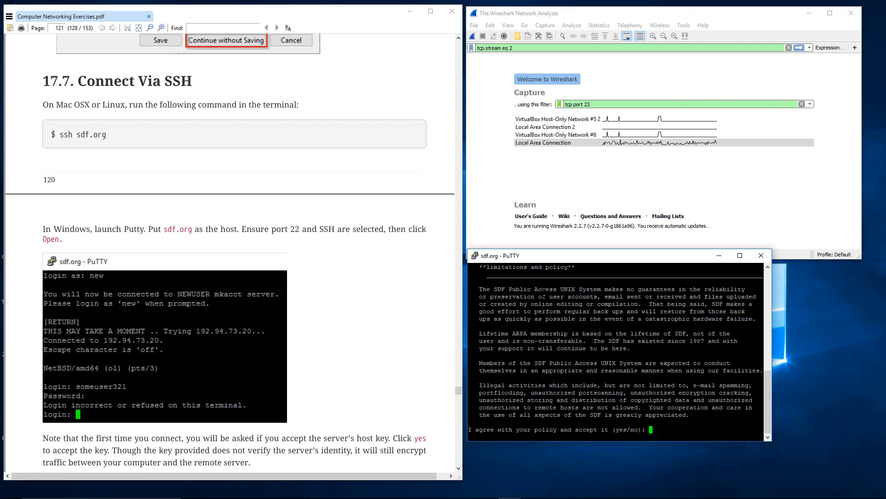
Accept the SDF policy with yes and fill in the name for the new account.
{"action": "type", "text": "yes"}
{"action": "key", "text": "Return"}
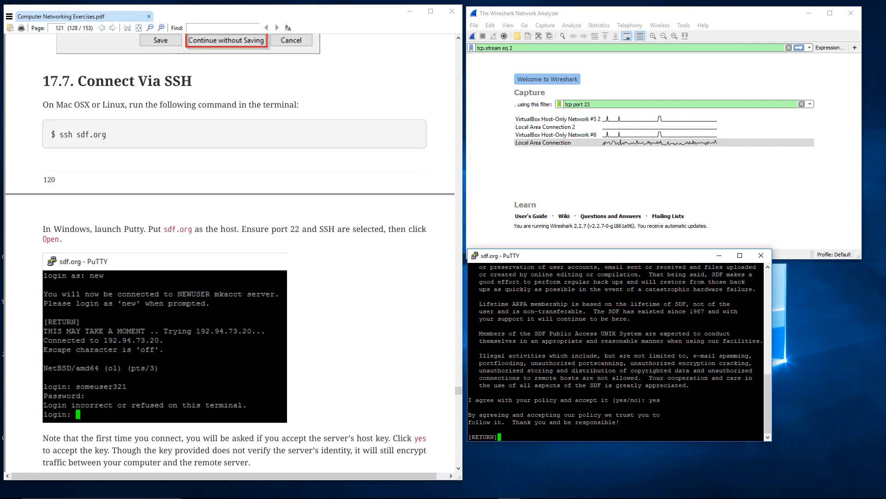
{"action": "key", "text": "Return"}
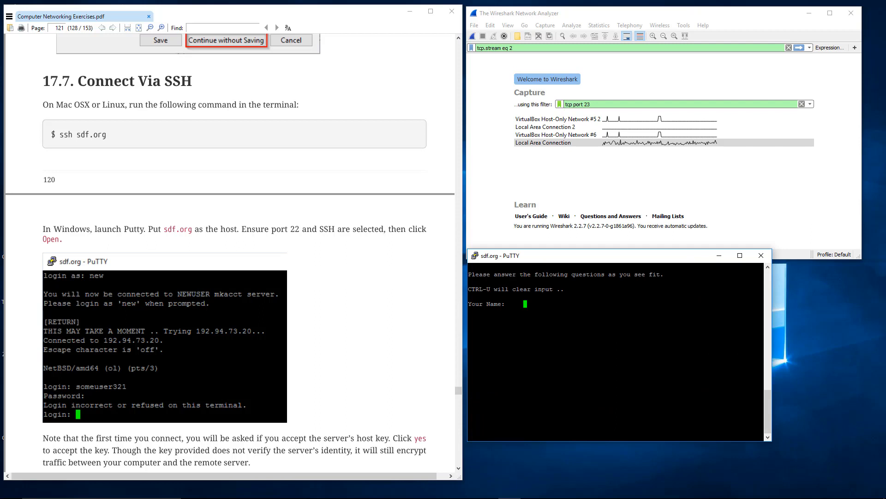
{"action": "type", "text": "Eduardo"}
{"action": "key", "text": "Return"}
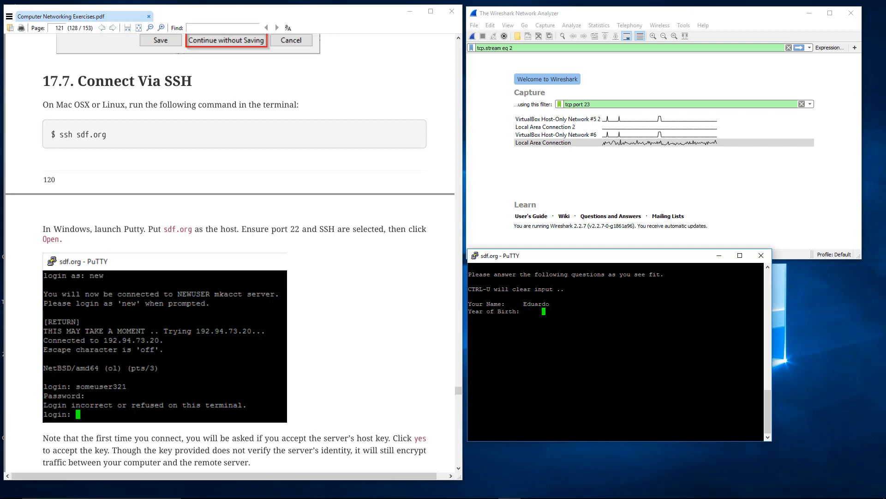
Read the PDF from the host key note through the login steps to section 17.8 on analyzing SSH data.
{"action": "left_click", "coordinate": [333, 275]}
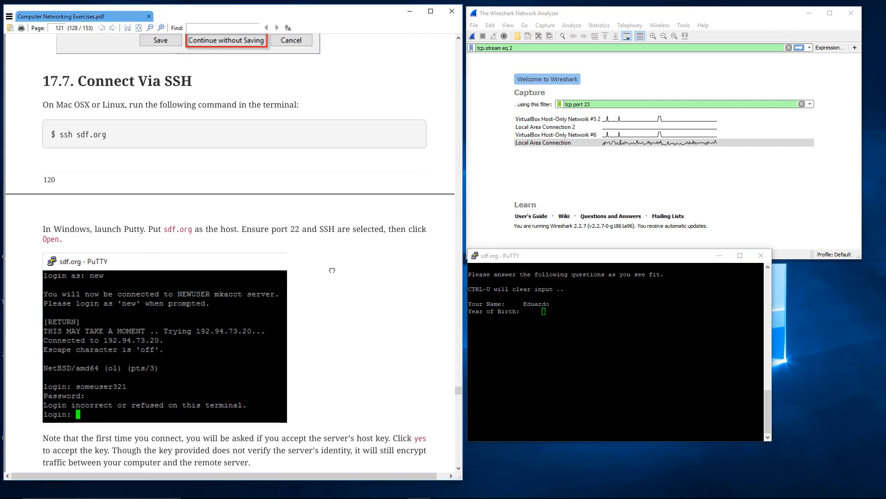
{"action": "scroll", "coordinate": [334, 274], "scroll_direction": "down", "scroll_amount": 4}
{"action": "scroll", "coordinate": [333, 274], "scroll_direction": "down", "scroll_amount": 4}
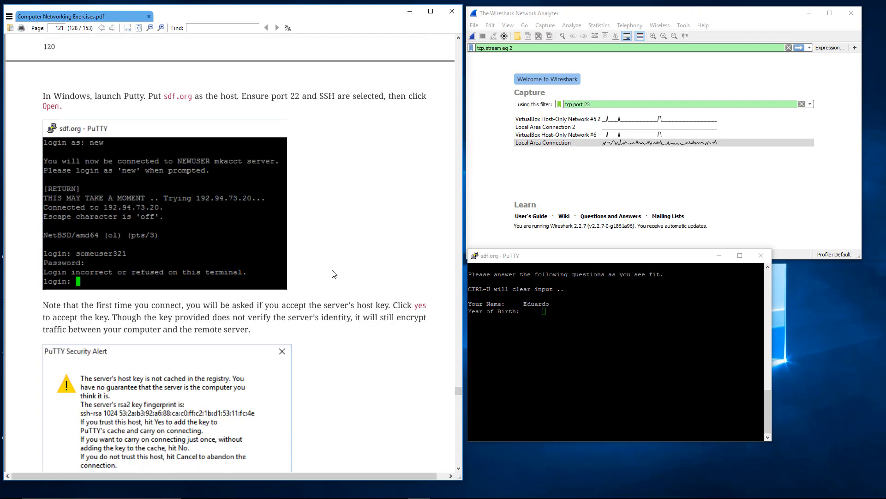
{"action": "scroll", "coordinate": [336, 274], "scroll_direction": "down", "scroll_amount": 2}
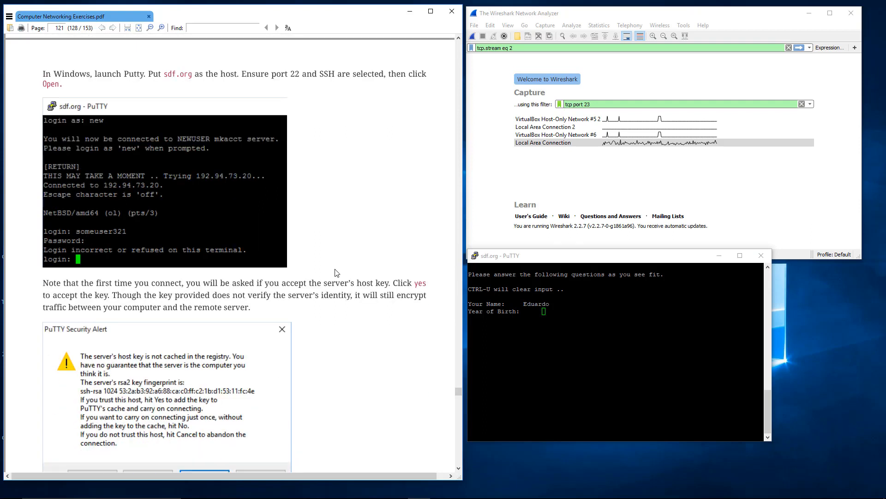
{"action": "scroll", "coordinate": [323, 271], "scroll_direction": "down", "scroll_amount": 3}
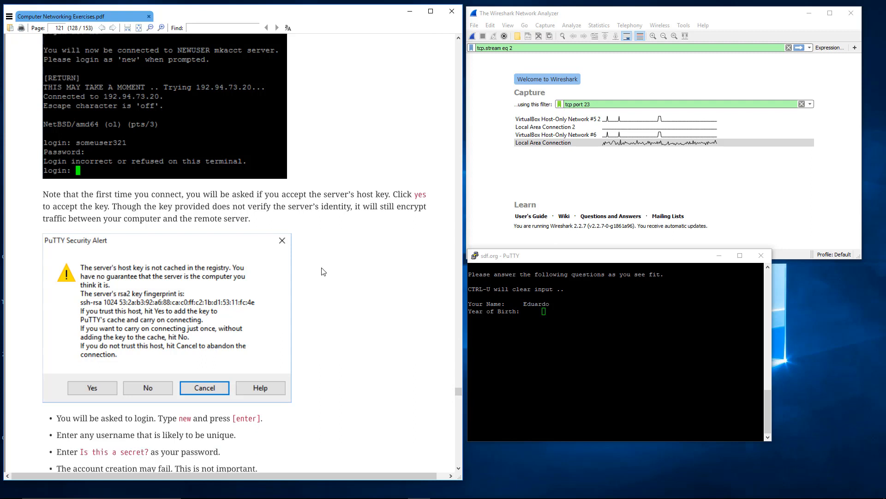
{"action": "left_click_drag", "start_coordinate": [188, 218], "coordinate": [155, 206]}
{"action": "left_click", "coordinate": [158, 206]}
{"action": "scroll", "coordinate": [159, 205], "scroll_direction": "down", "scroll_amount": 2}
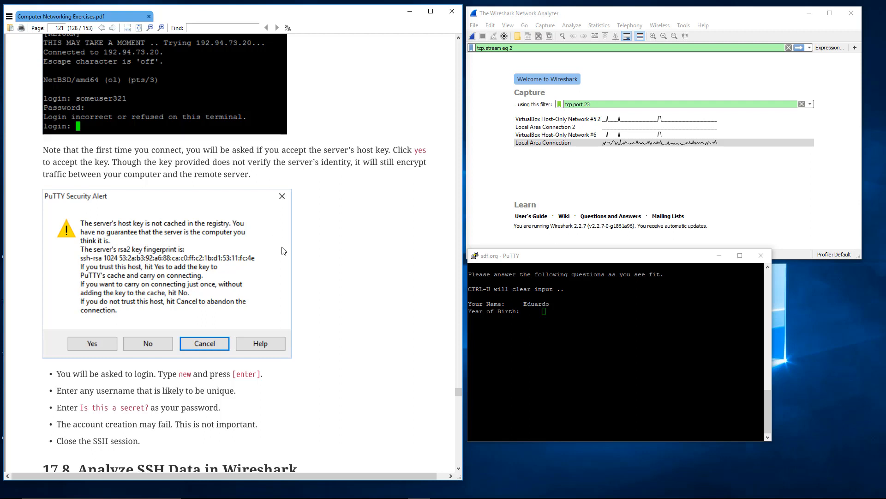
{"action": "scroll", "coordinate": [289, 263], "scroll_direction": "down", "scroll_amount": 1}
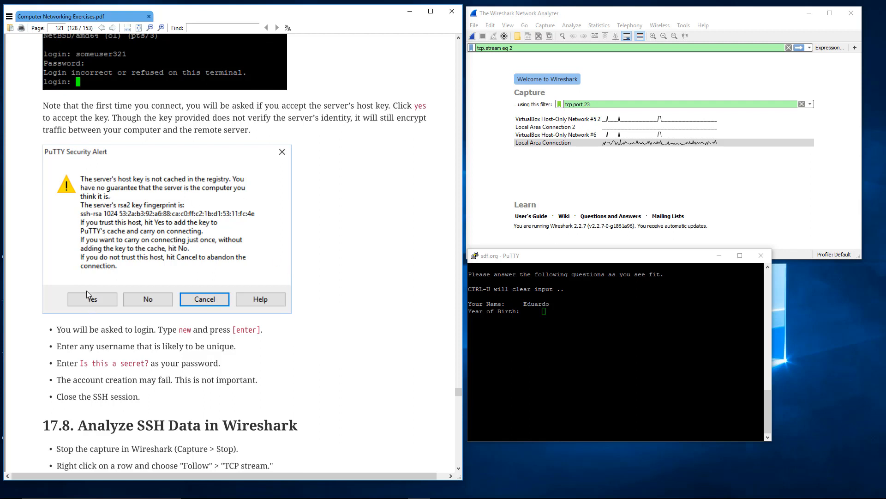
{"action": "scroll", "coordinate": [87, 290], "scroll_direction": "down", "scroll_amount": 2}
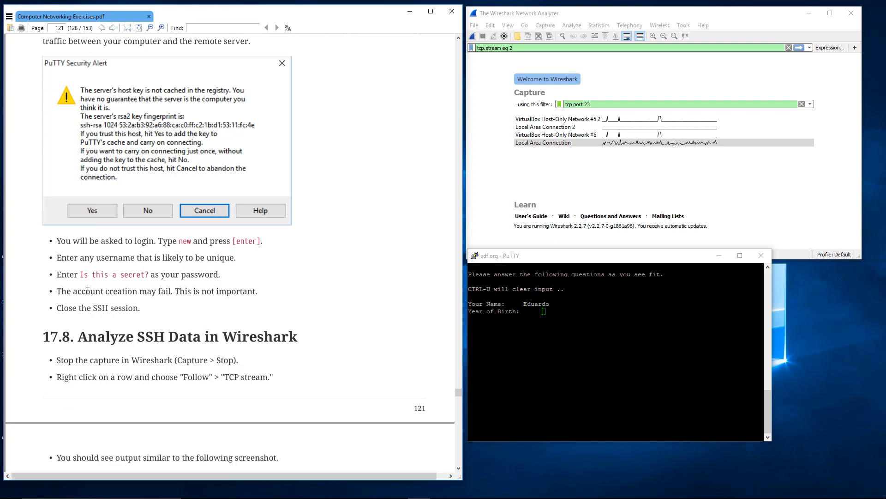
{"action": "scroll", "coordinate": [99, 285], "scroll_direction": "down", "scroll_amount": 1}
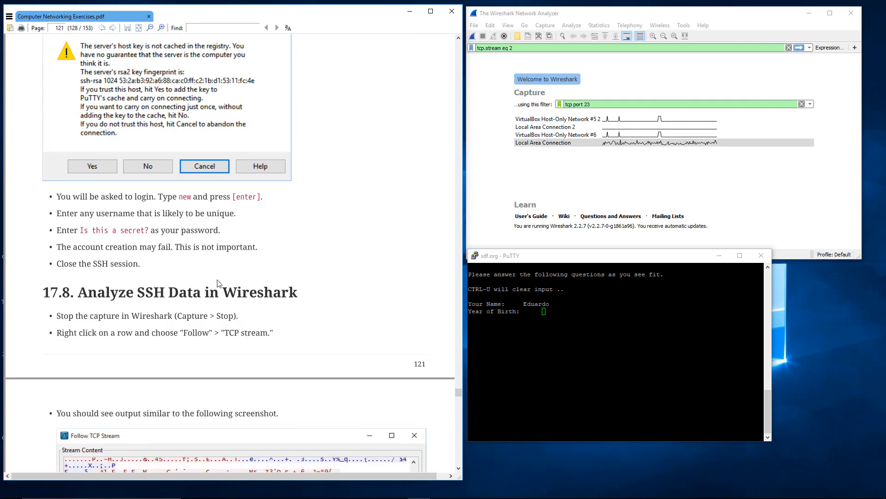
{"action": "left_click_drag", "start_coordinate": [505, 259], "coordinate": [513, 275]}
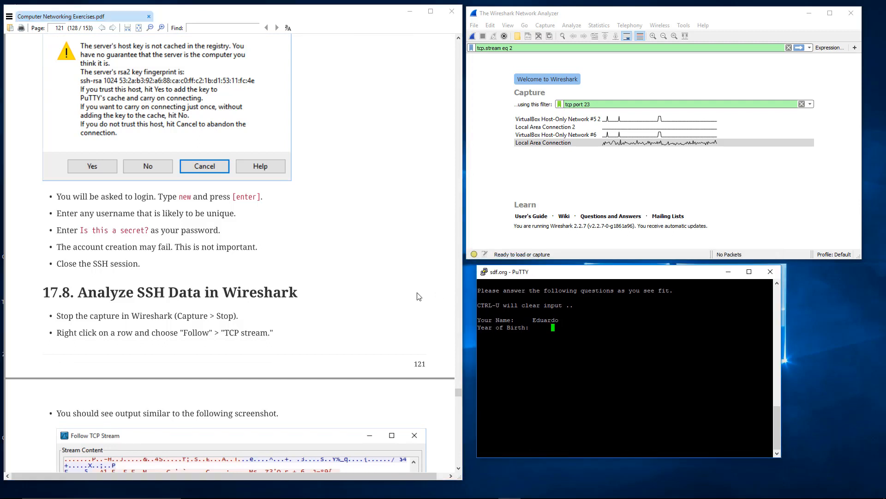
{"action": "left_click", "coordinate": [775, 272]}
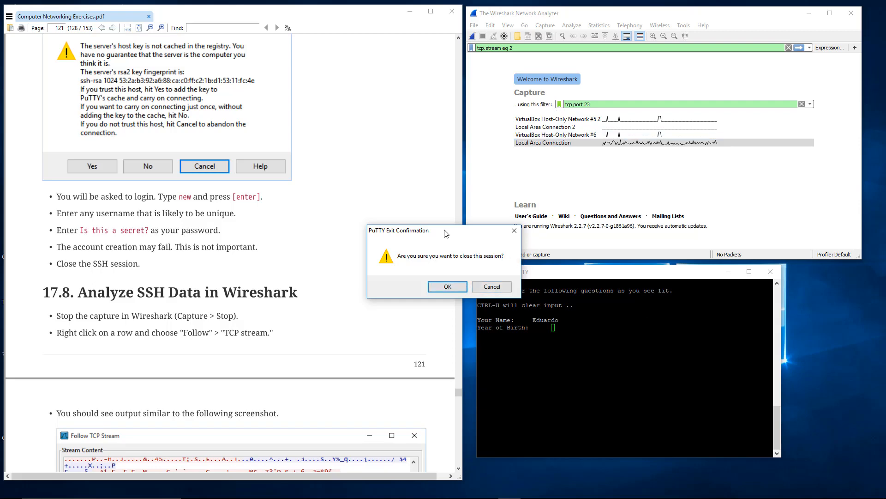
{"action": "left_click", "coordinate": [342, 210]}
{"action": "left_click", "coordinate": [492, 286]}
Go back to section 17.7 in the PDF and close the open SSH session to sdf.org.
{"action": "scroll", "coordinate": [325, 225], "scroll_direction": "up", "scroll_amount": 5}
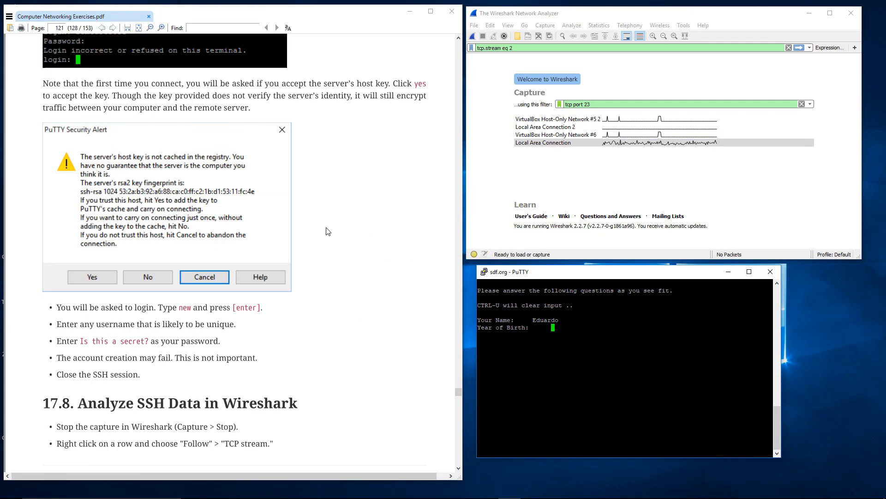
{"action": "scroll", "coordinate": [326, 225], "scroll_direction": "up", "scroll_amount": 5}
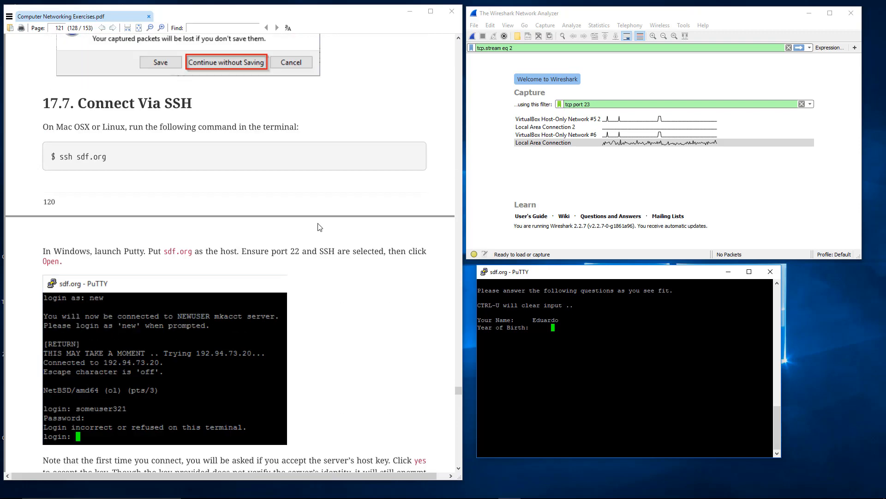
{"action": "left_click", "coordinate": [770, 271]}
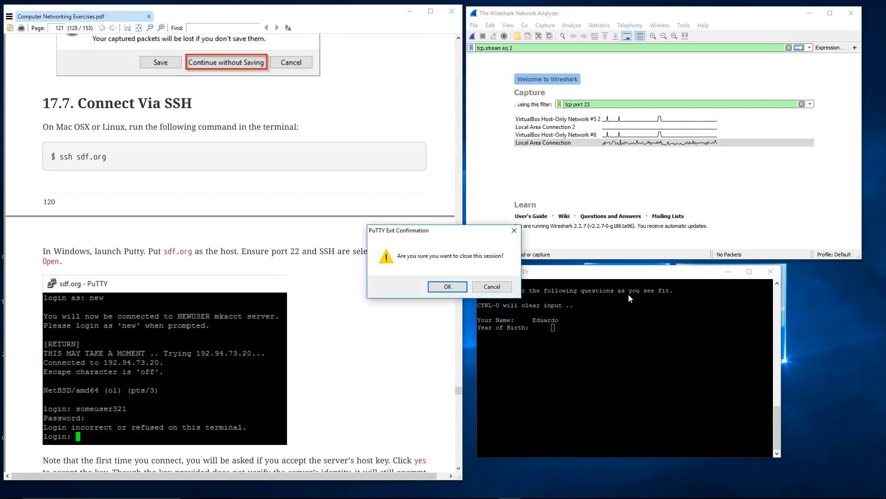
{"action": "left_click", "coordinate": [448, 286]}
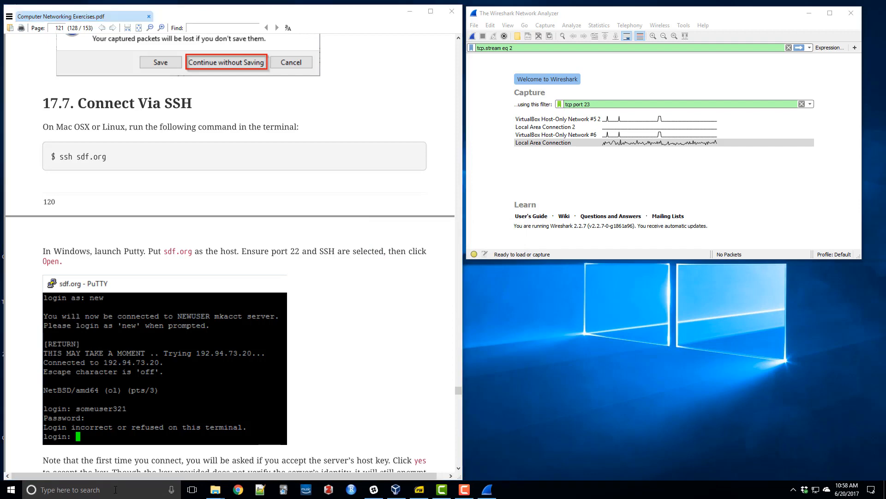
Launch PuTTY again and place its configuration window below Wireshark.
{"action": "left_click", "coordinate": [115, 489]}
{"action": "type", "text": "putty"}
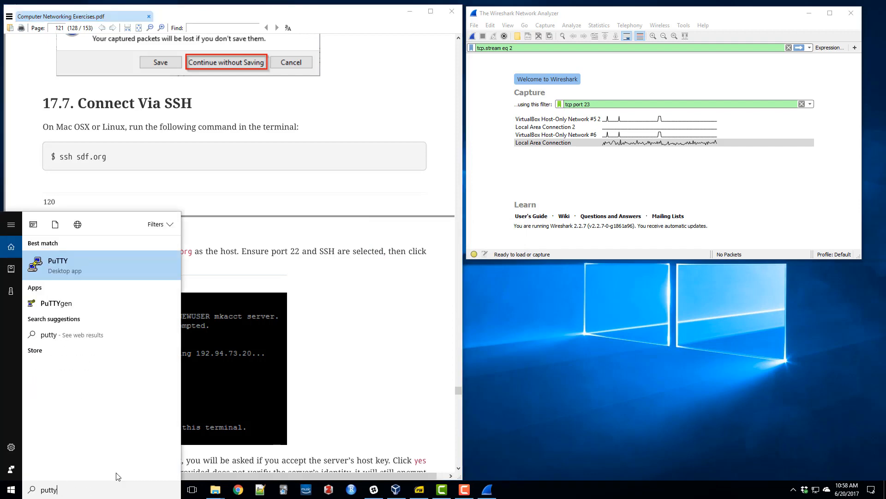
{"action": "key", "text": "Return"}
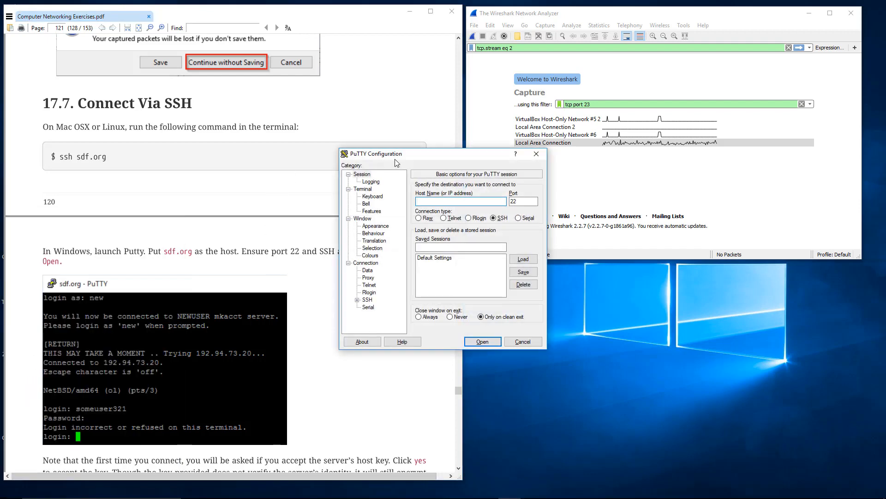
{"action": "left_click_drag", "start_coordinate": [395, 157], "coordinate": [582, 283]}
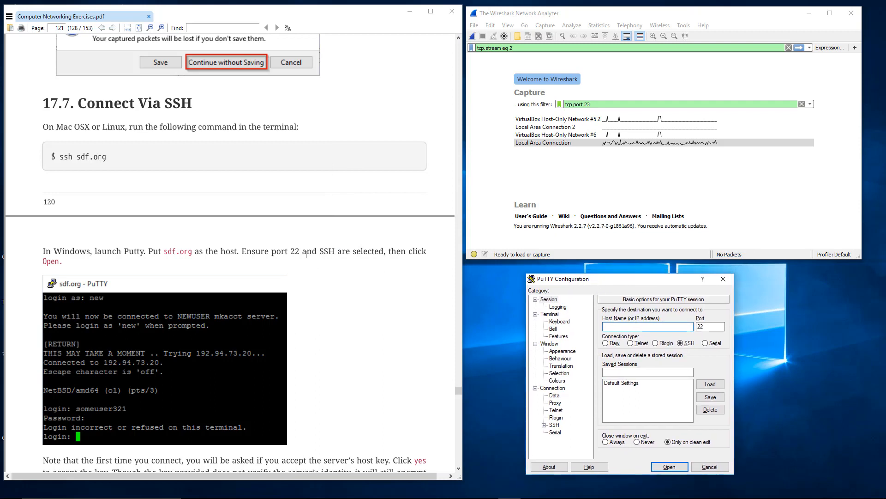
Set the Wireshark capture filter to tcp port 22 and start capturing on Local Area Connection.
{"action": "left_click", "coordinate": [608, 103]}
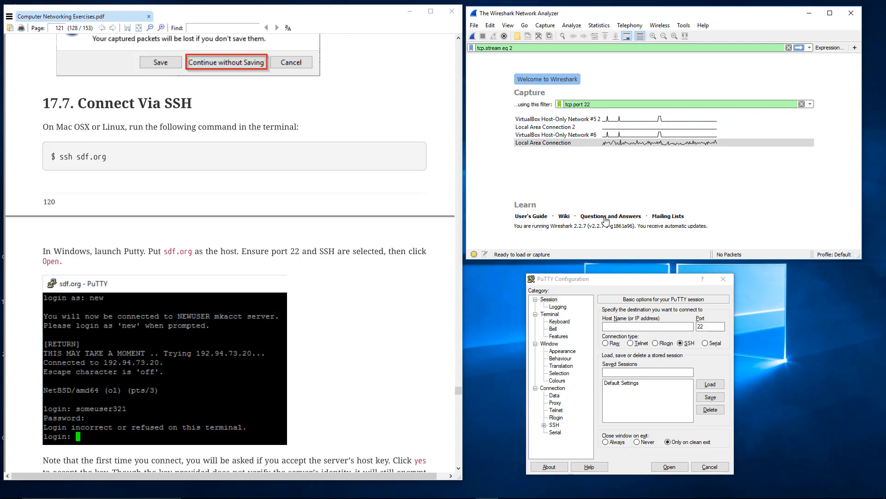
{"action": "left_click", "coordinate": [310, 283]}
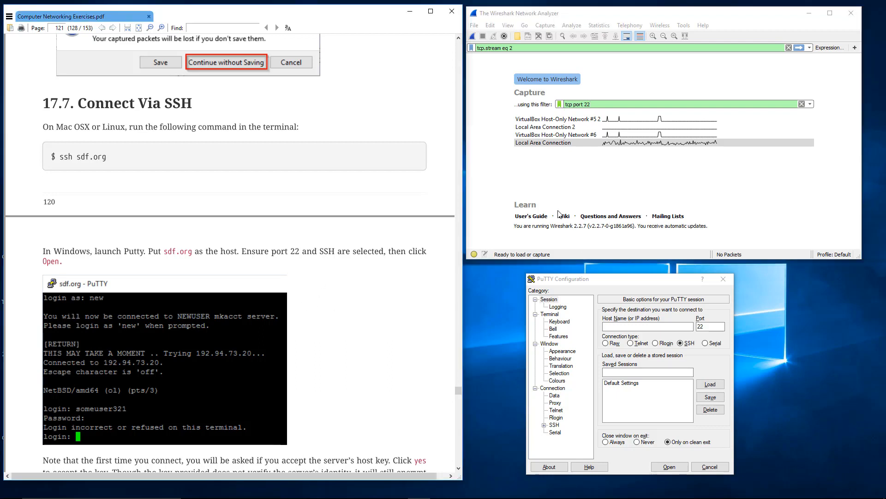
{"action": "double_click", "coordinate": [614, 144]}
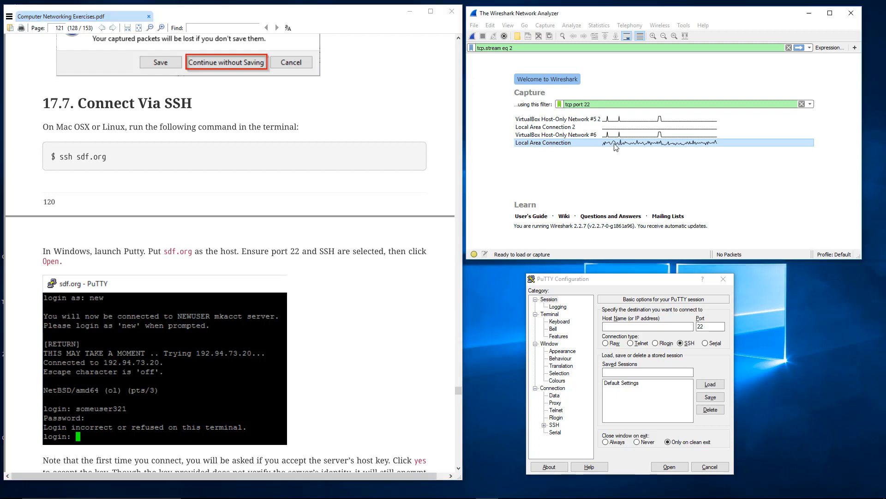
Connect to sdf.org over SSH on port 22 and place the terminal window below Wireshark.
{"action": "left_click", "coordinate": [619, 326]}
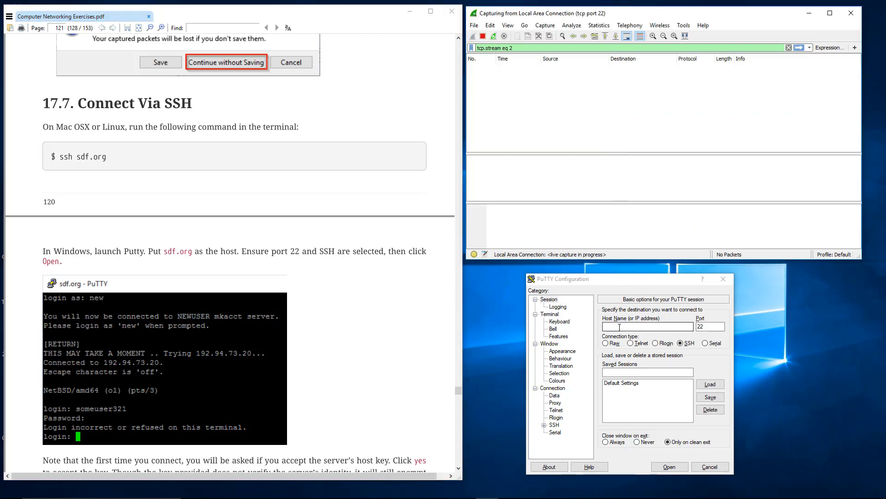
{"action": "type", "text": "sdf.org"}
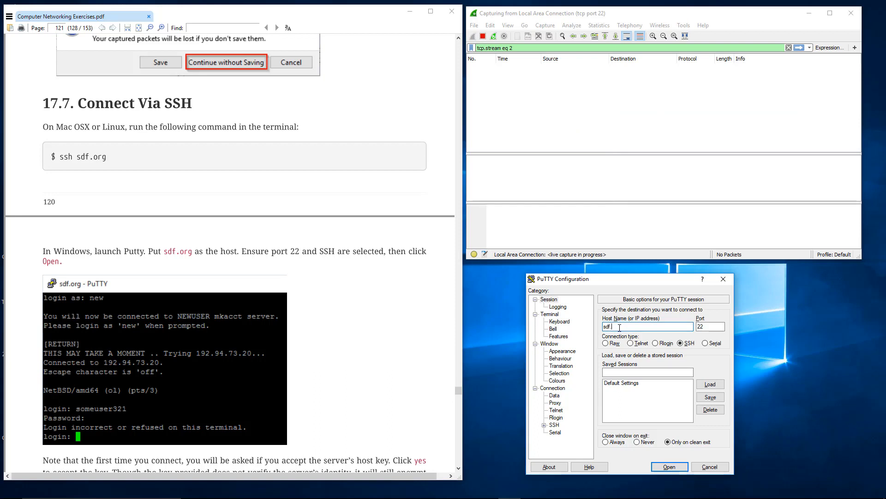
{"action": "left_click", "coordinate": [670, 467]}
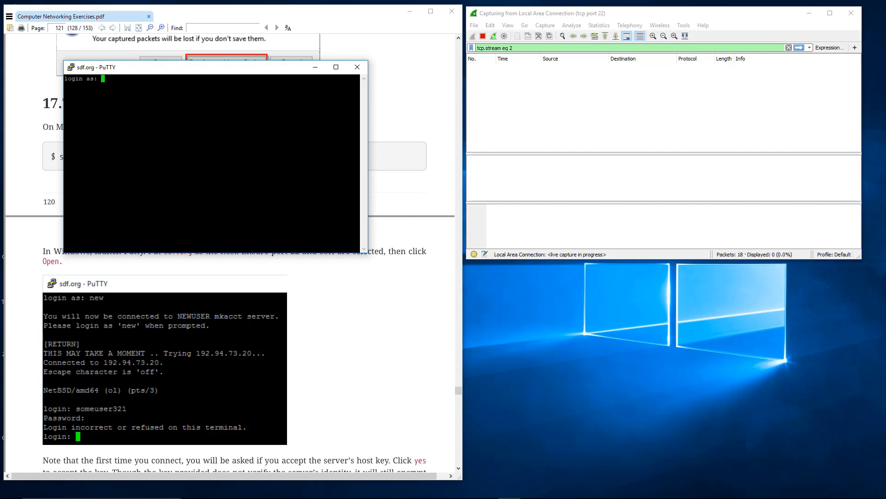
{"action": "left_click_drag", "start_coordinate": [242, 67], "coordinate": [663, 268]}
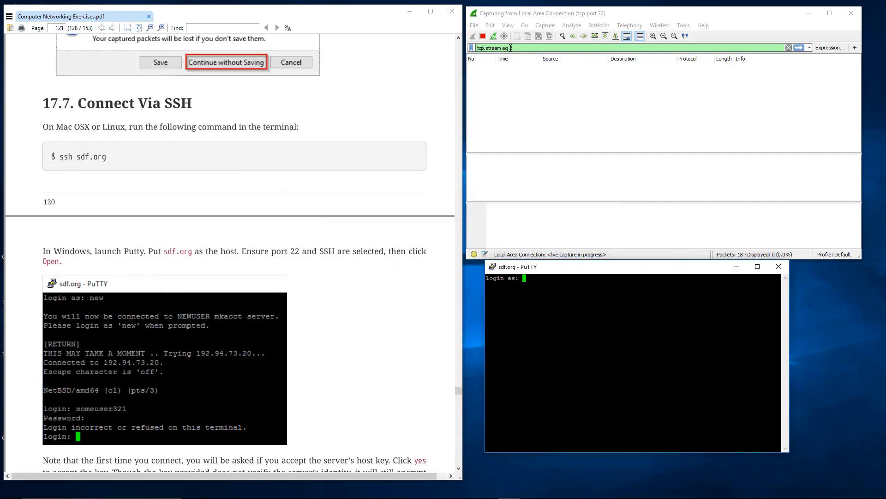
Clear the tcp.stream display filter in Wireshark and inspect packet 6, the client's Key Exchange Init.
{"action": "left_click", "coordinate": [789, 48]}
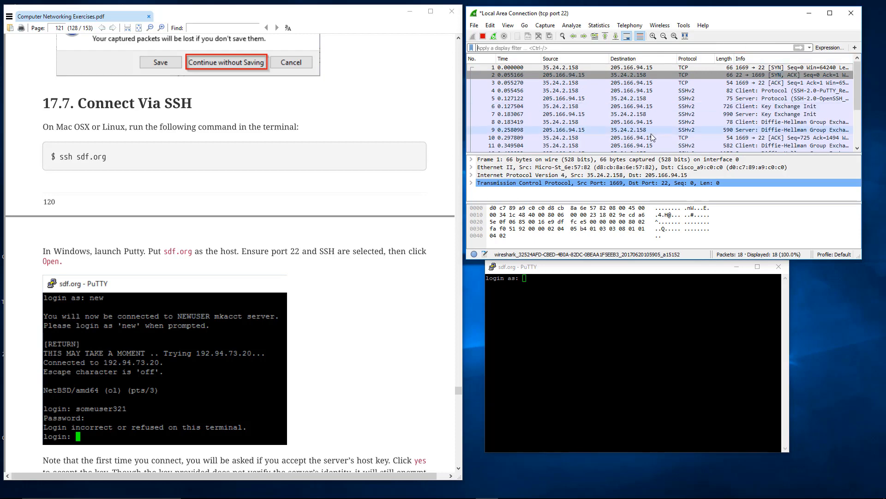
{"action": "left_click", "coordinate": [632, 107]}
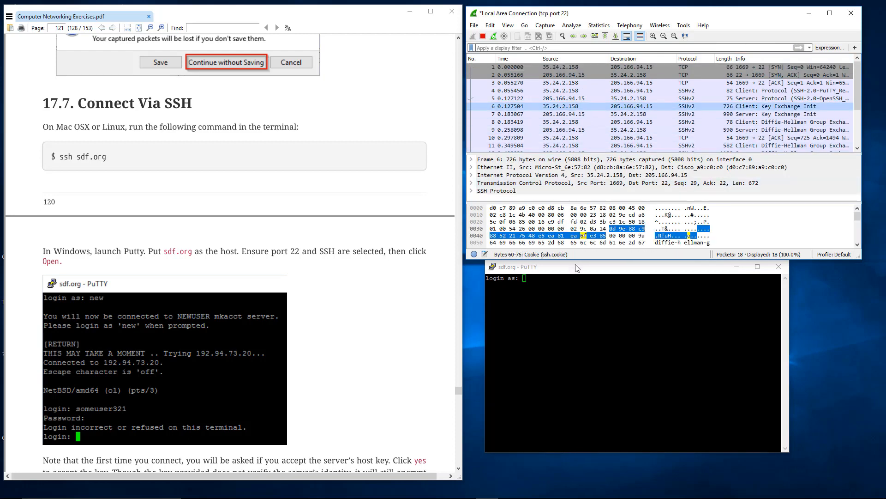
Log in to the SSH session as new, and log in as new again on the NEWUSER server.
{"action": "left_click", "coordinate": [567, 296]}
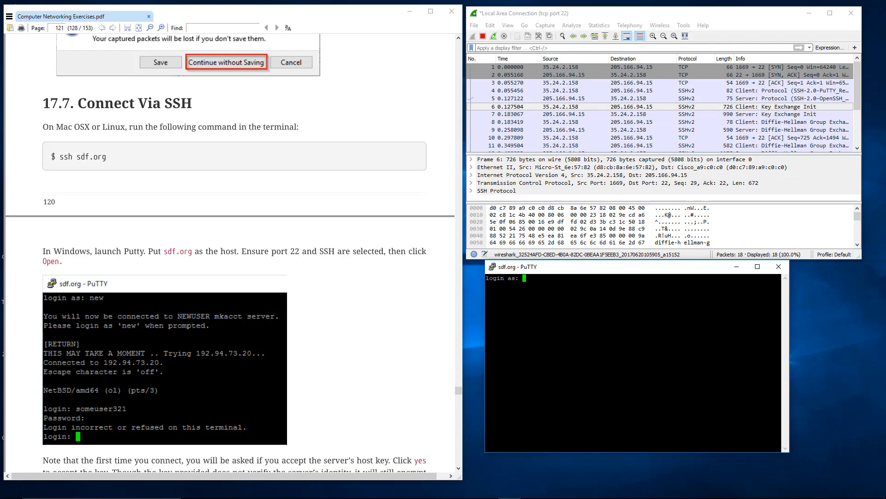
{"action": "type", "text": "new"}
{"action": "key", "text": "Return"}
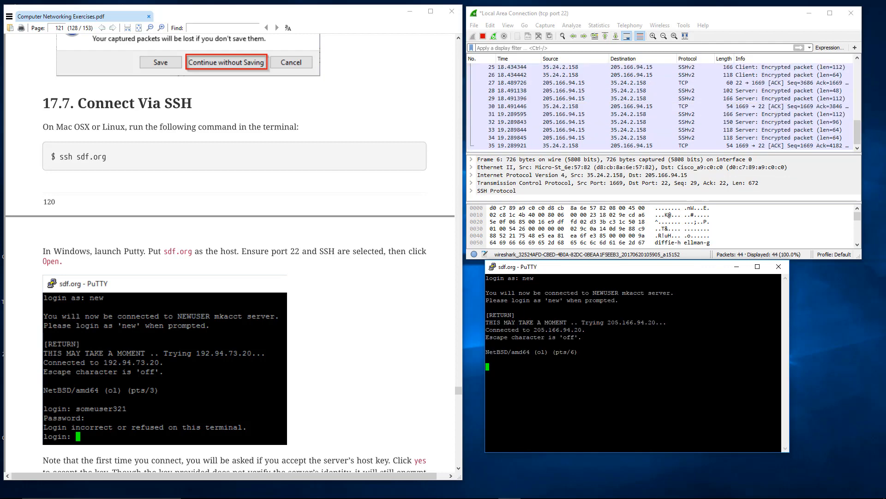
{"action": "type", "text": "new"}
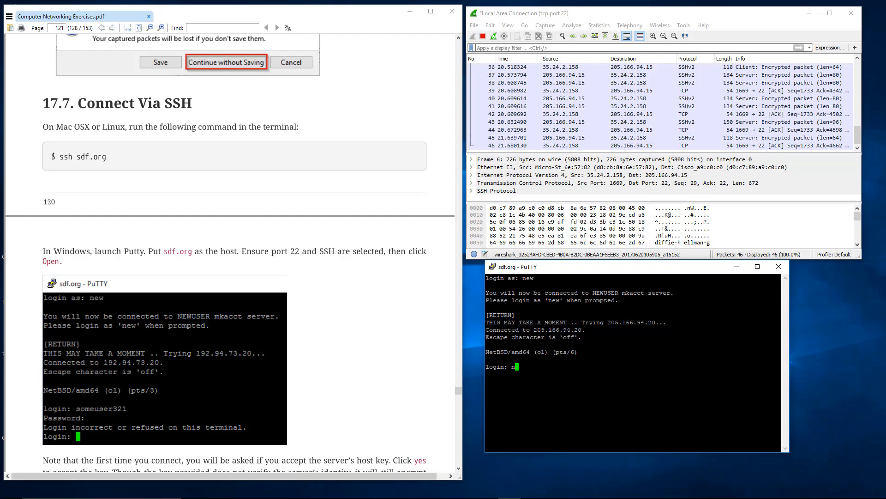
{"action": "key", "text": "Return"}
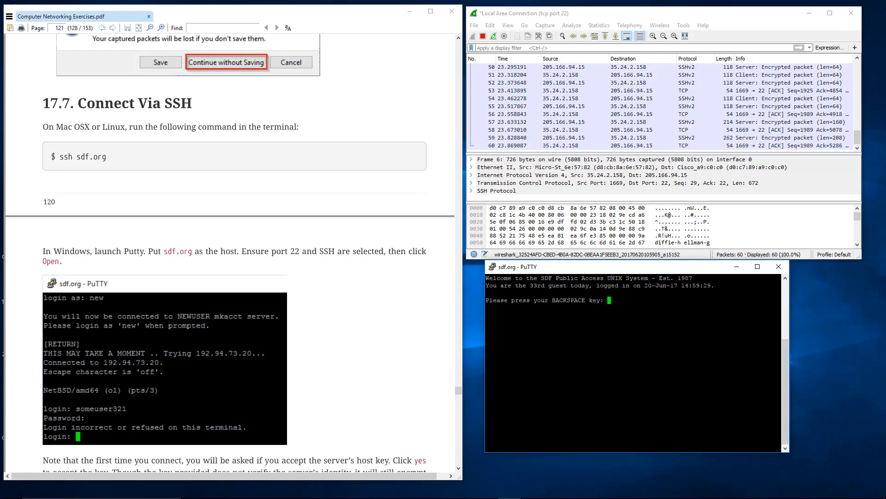
{"action": "key", "text": "BackSpace"}
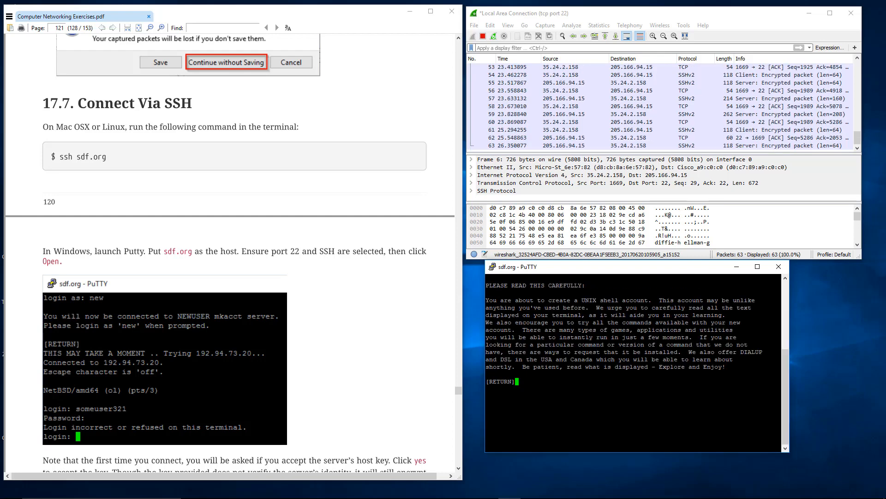
{"action": "key", "text": "Return"}
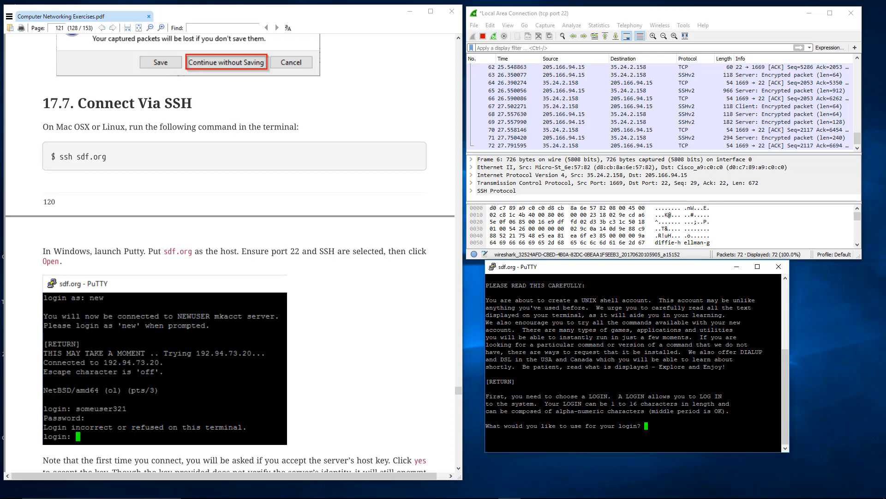
{"action": "type", "text": "superse"}
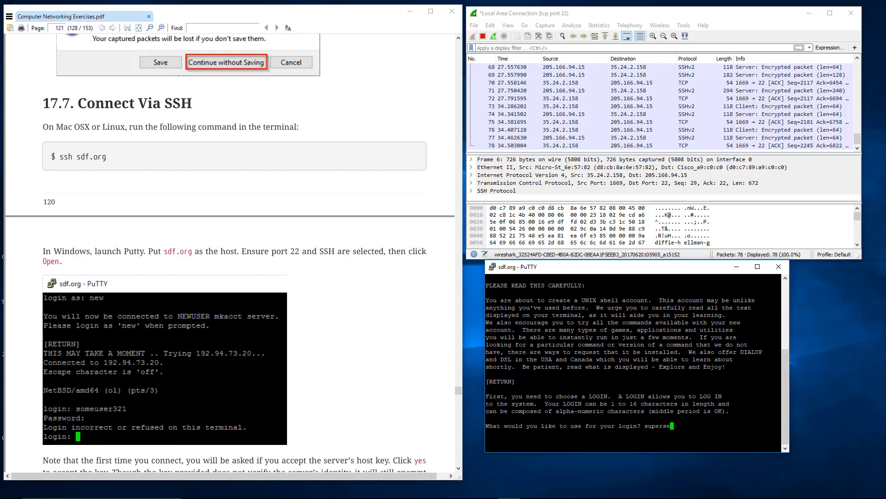
{"action": "type", "text": "cret2"}
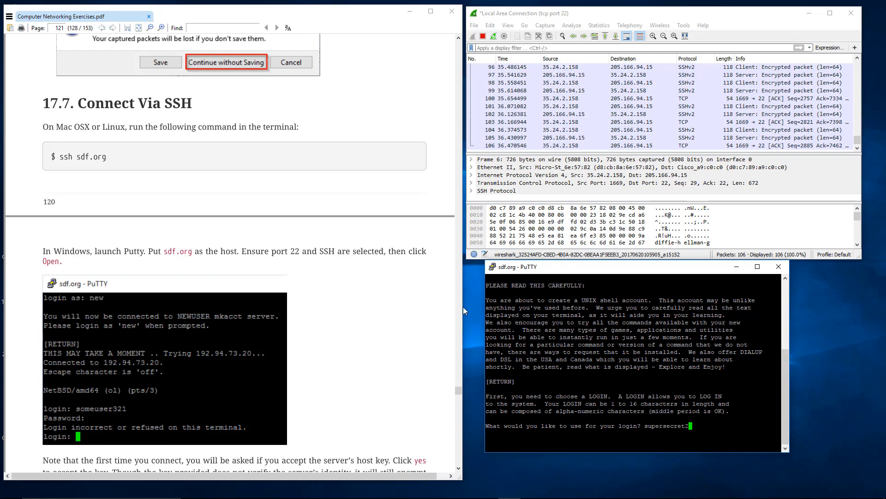
{"action": "left_click", "coordinate": [274, 252]}
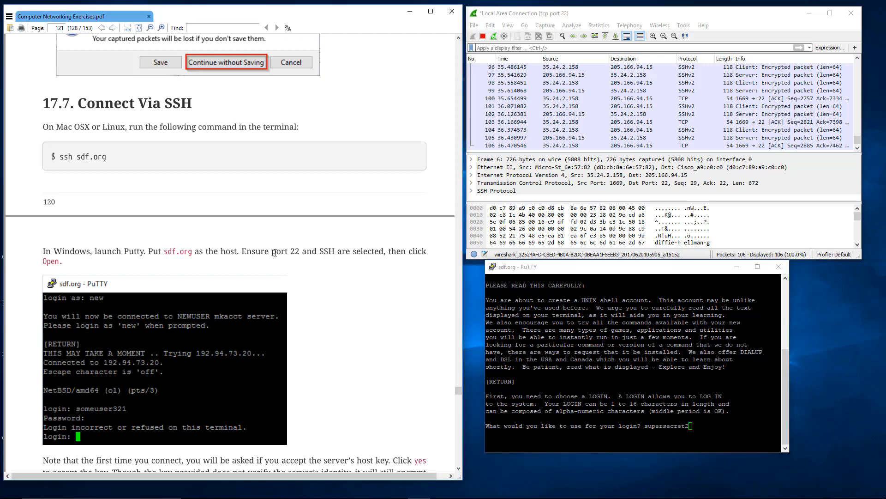
{"action": "key", "text": "alt+Tab"}
{"action": "key", "text": "Return"}
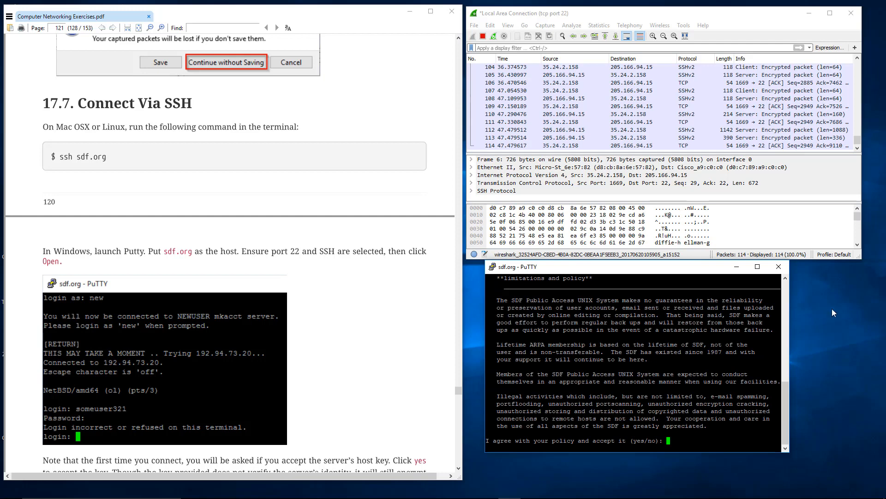
Close the SSH session and stop the Wireshark capture.
{"action": "left_click", "coordinate": [778, 270]}
{"action": "left_click", "coordinate": [502, 287]}
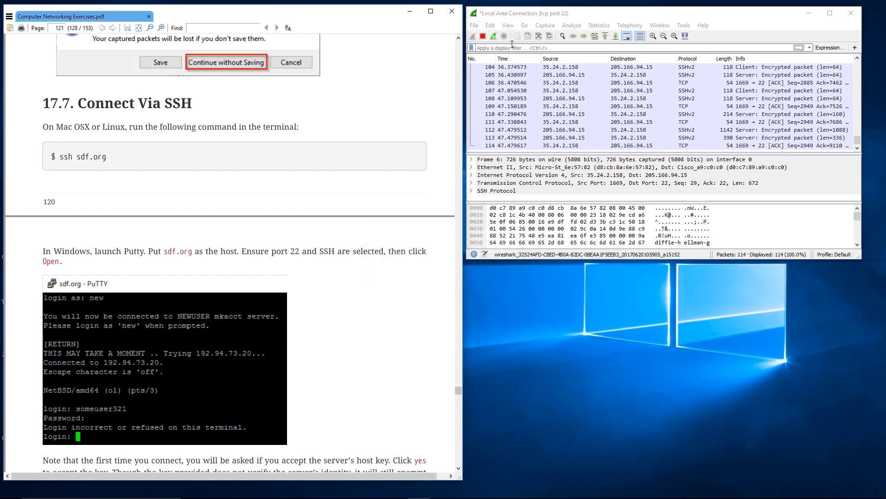
{"action": "left_click", "coordinate": [483, 37]}
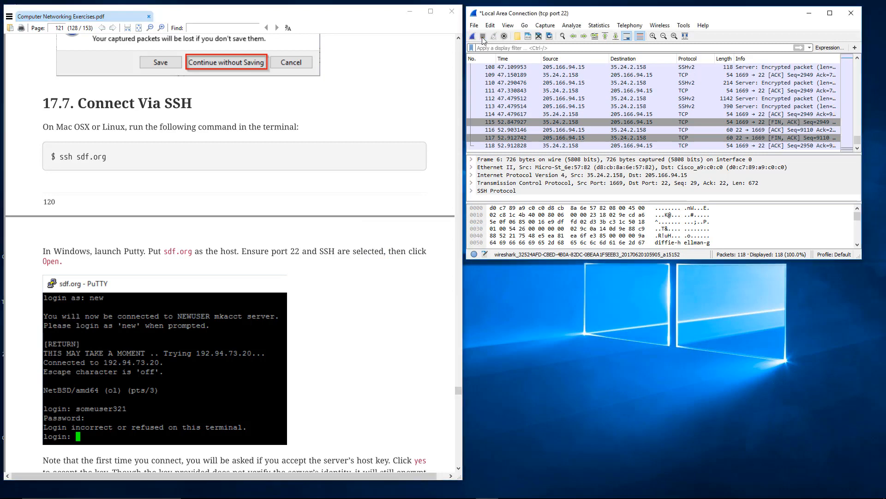
Switch to the exercise PDF and read the remaining SSH login steps and section 17.8, Analyze SSH Data in Wireshark.
{"action": "left_click", "coordinate": [283, 257]}
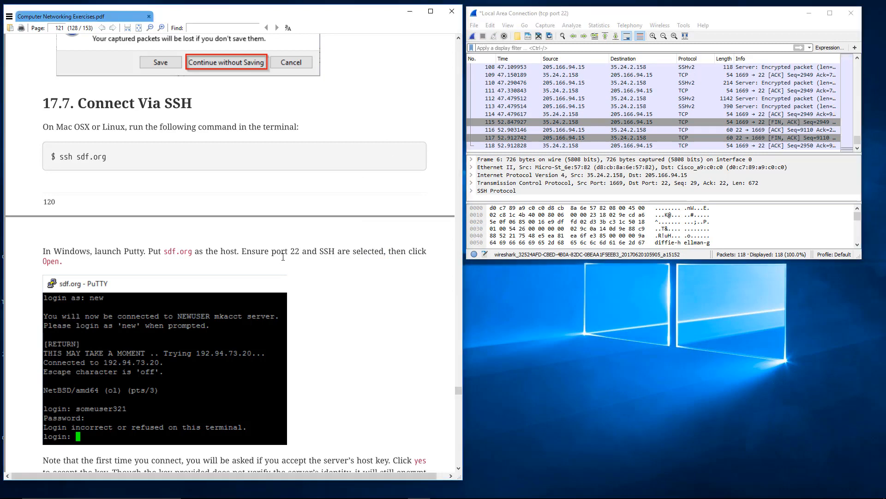
{"action": "scroll", "coordinate": [283, 258], "scroll_direction": "down", "scroll_amount": 4}
{"action": "scroll", "coordinate": [283, 257], "scroll_direction": "down", "scroll_amount": 12}
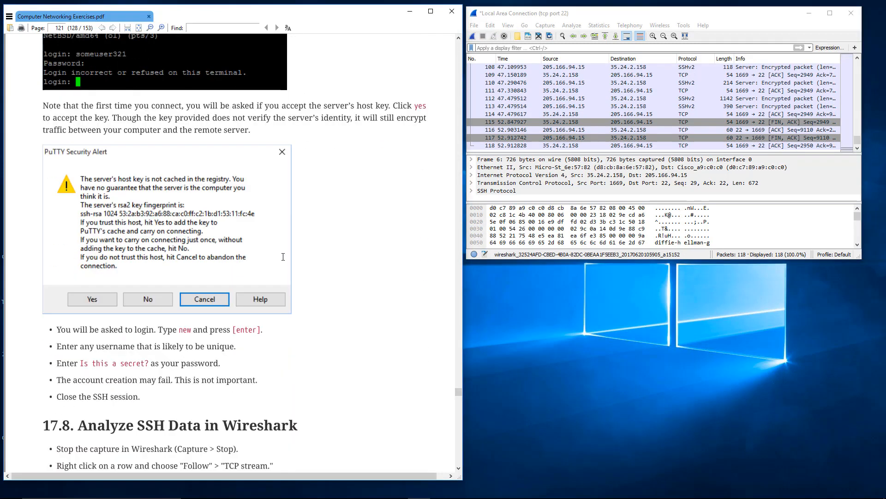
{"action": "scroll", "coordinate": [290, 257], "scroll_direction": "down", "scroll_amount": 11}
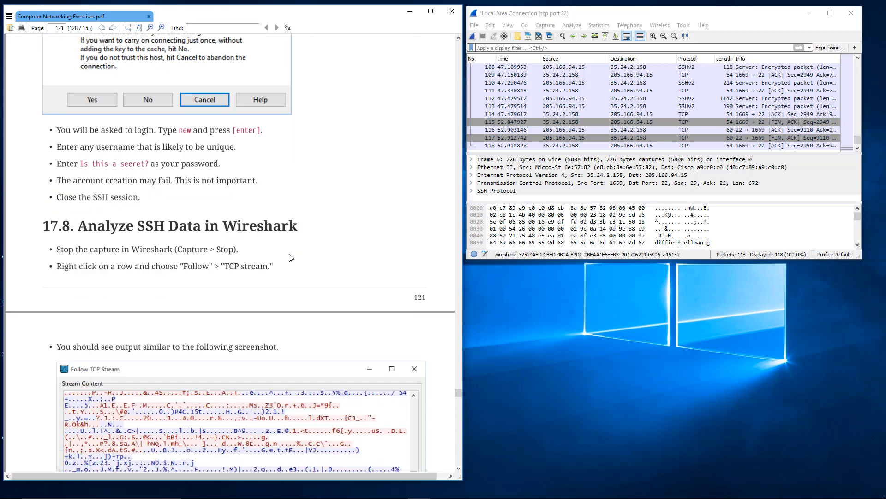
{"action": "scroll", "coordinate": [290, 258], "scroll_direction": "down", "scroll_amount": 2}
{"action": "scroll", "coordinate": [289, 257], "scroll_direction": "up", "scroll_amount": 9}
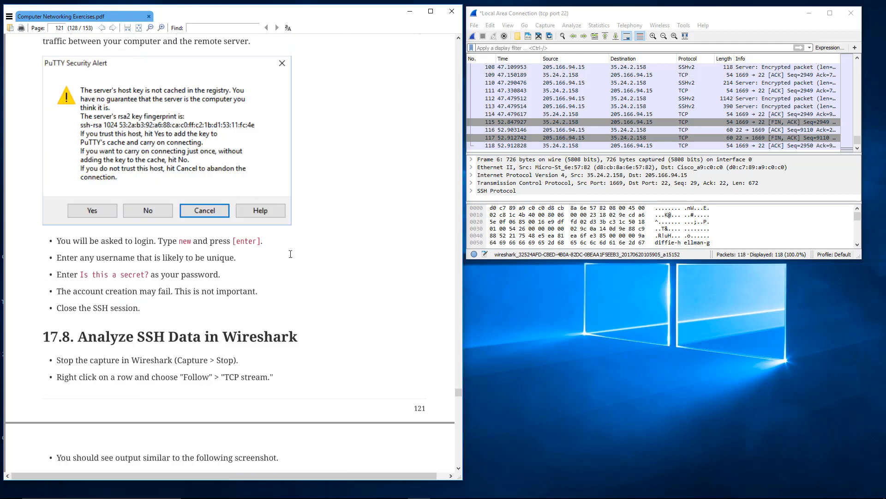
Follow the TCP stream of the SSH session from packet 58 in Wireshark.
{"action": "left_click", "coordinate": [646, 131]}
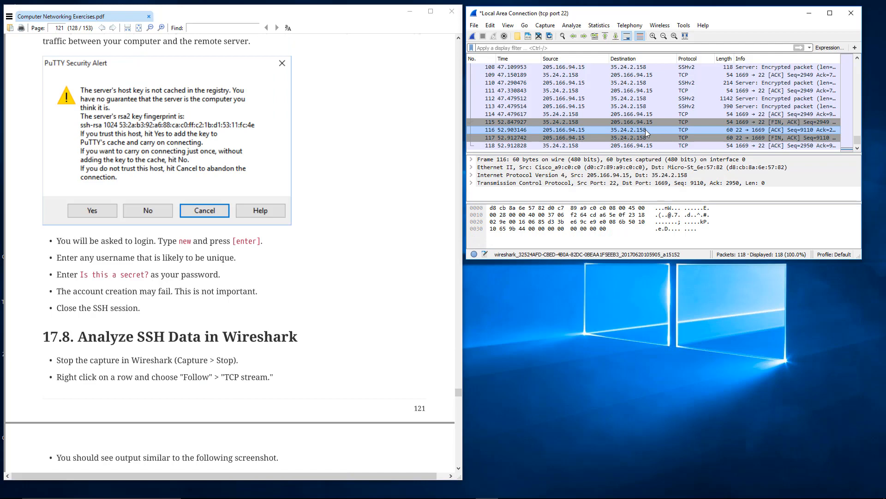
{"action": "scroll", "coordinate": [642, 125], "scroll_direction": "up", "scroll_amount": 18}
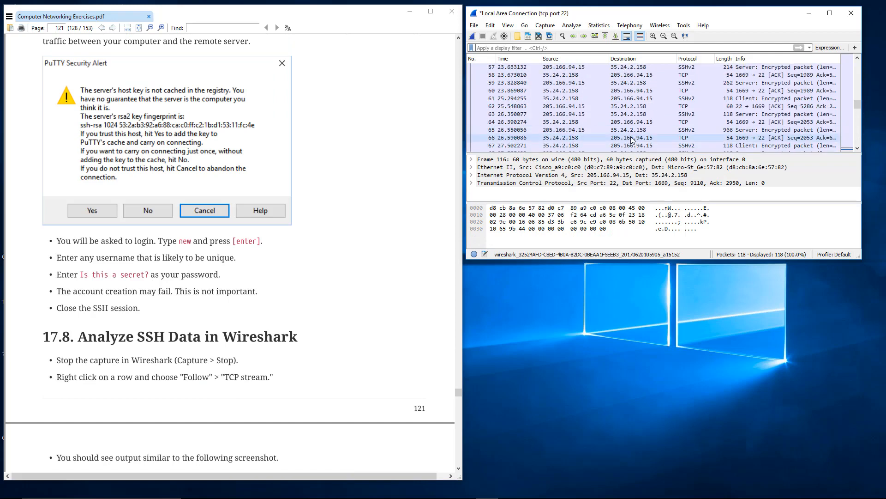
{"action": "right_click", "coordinate": [634, 98]}
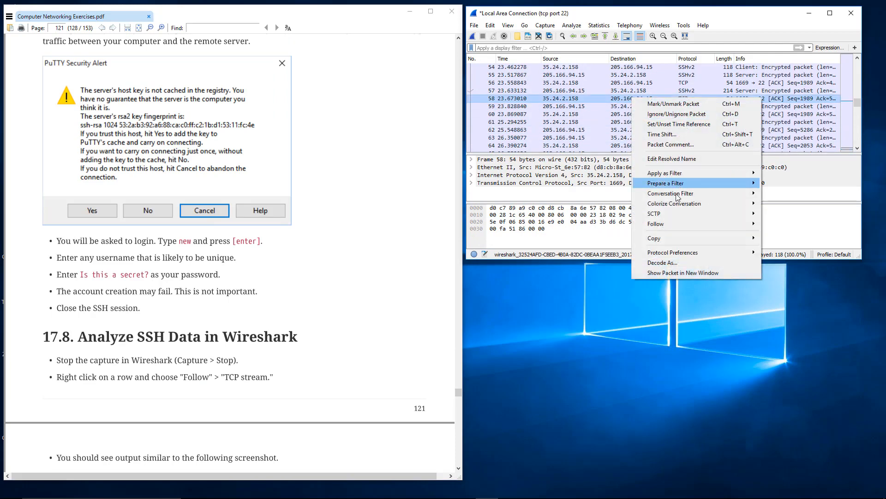
{"action": "mouse_move", "coordinate": [677, 225]}
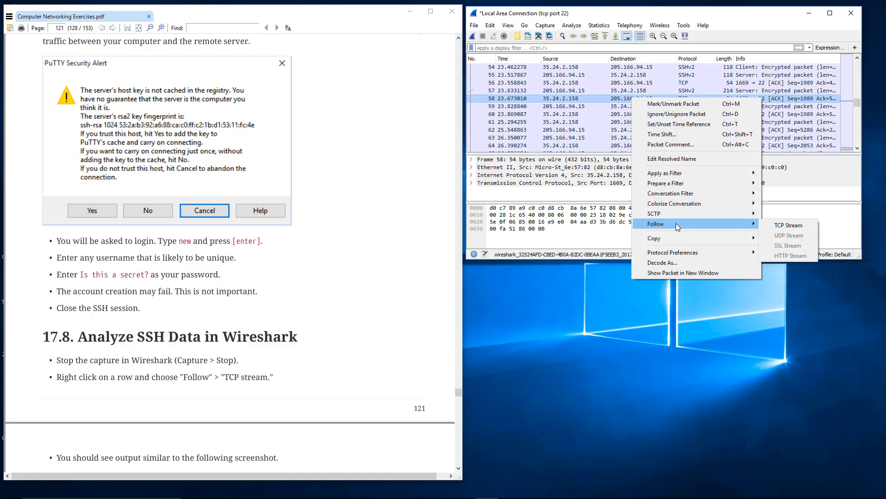
{"action": "left_click", "coordinate": [783, 228]}
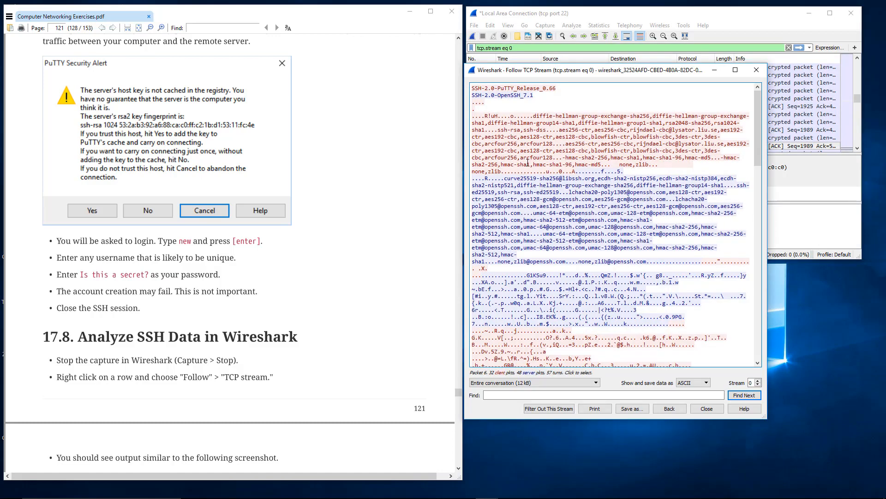
Look through the followed SSH stream from the version banners to its end, highlighting the final server data.
{"action": "left_click", "coordinate": [525, 151]}
{"action": "scroll", "coordinate": [526, 151], "scroll_direction": "down", "scroll_amount": 8}
{"action": "scroll", "coordinate": [525, 151], "scroll_direction": "down", "scroll_amount": 15}
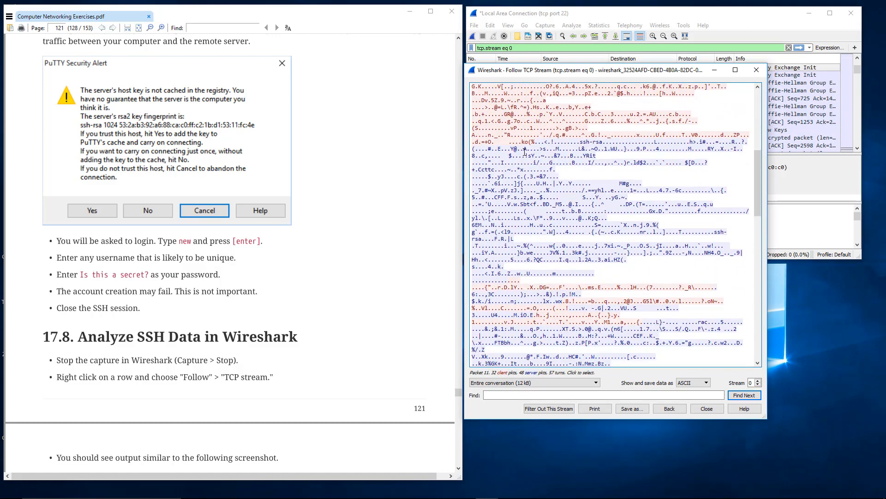
{"action": "scroll", "coordinate": [526, 151], "scroll_direction": "down", "scroll_amount": 12}
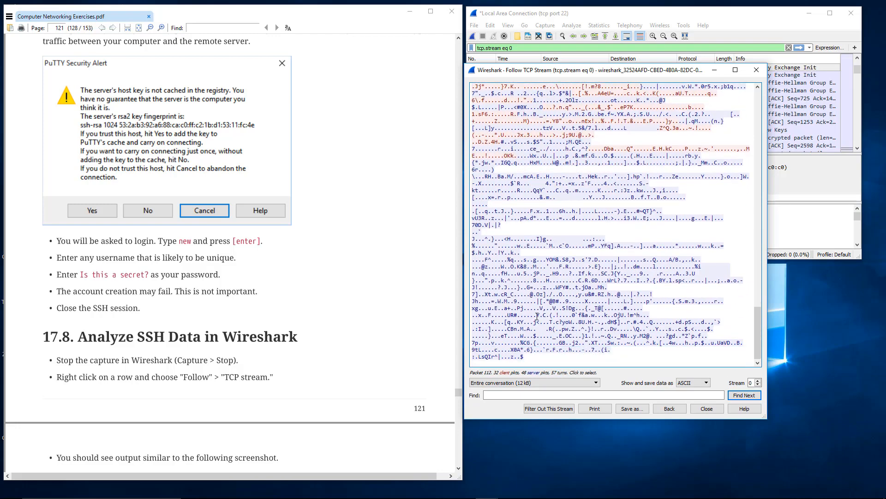
{"action": "left_click", "coordinate": [555, 329]}
{"action": "left_click_drag", "start_coordinate": [555, 327], "coordinate": [526, 186]}
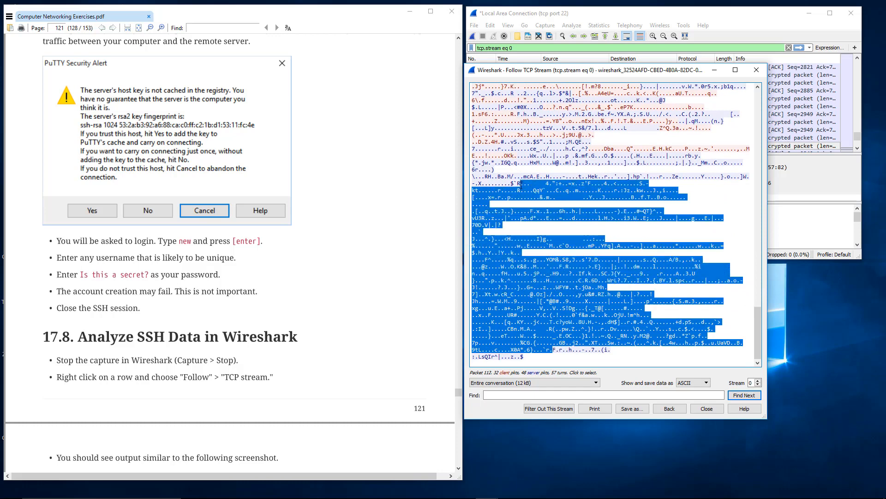
{"action": "left_click", "coordinate": [526, 187]}
Examine the client and server data in the middle of the stream, working back toward the key exchange.
{"action": "scroll", "coordinate": [616, 239], "scroll_direction": "up", "scroll_amount": 10}
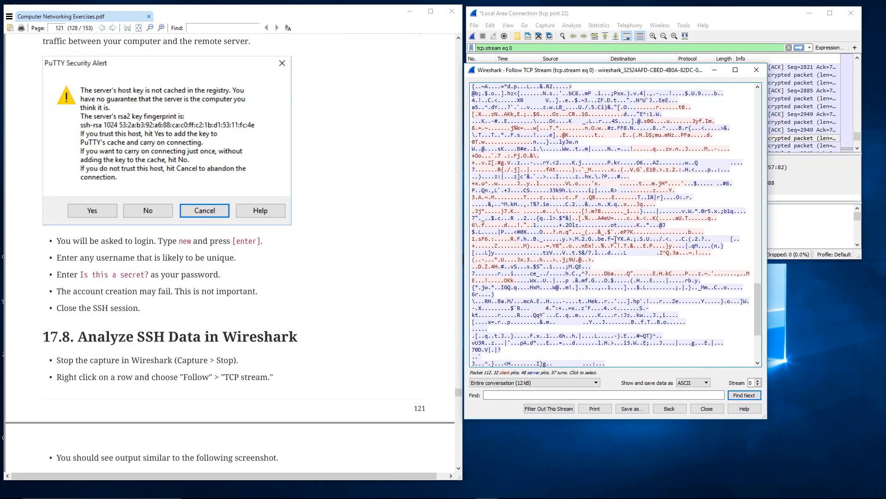
{"action": "scroll", "coordinate": [595, 248], "scroll_direction": "up", "scroll_amount": 7}
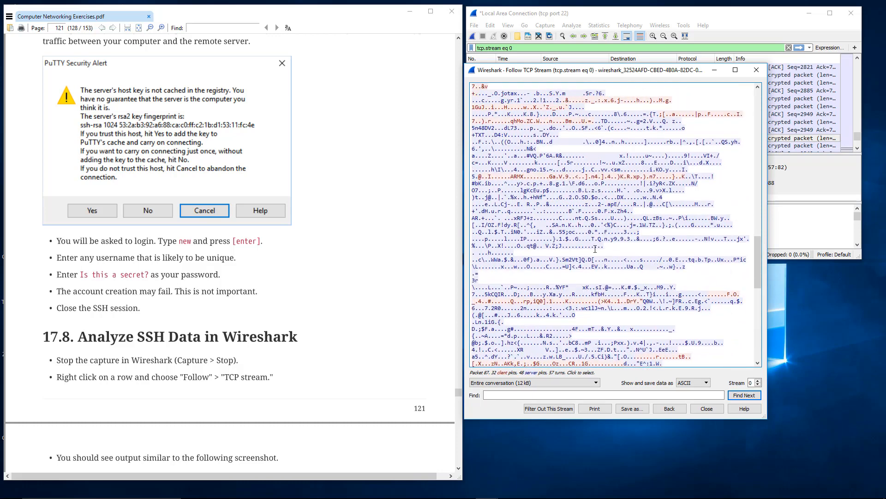
{"action": "scroll", "coordinate": [595, 247], "scroll_direction": "up", "scroll_amount": 6}
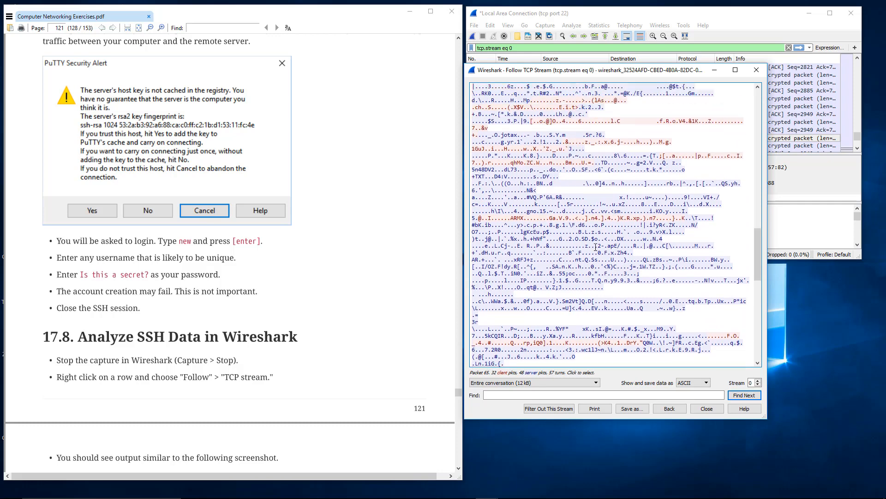
{"action": "scroll", "coordinate": [595, 247], "scroll_direction": "up", "scroll_amount": 3}
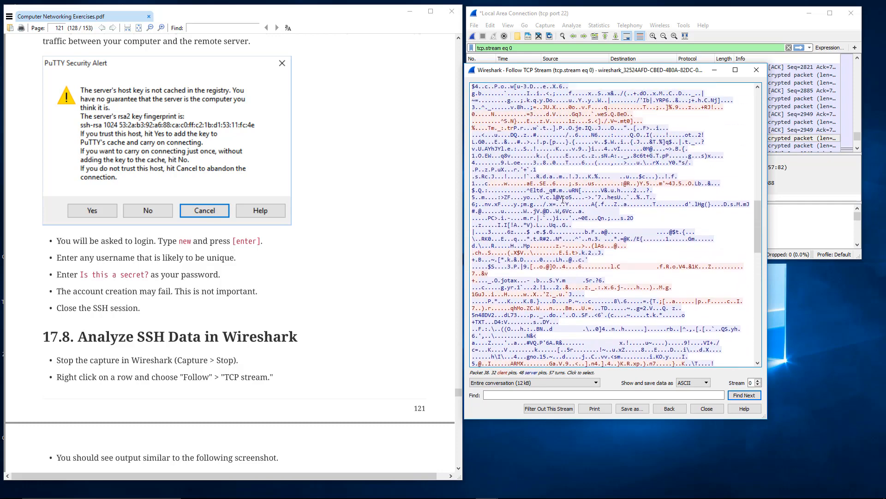
{"action": "left_click_drag", "start_coordinate": [526, 128], "coordinate": [568, 300]}
{"action": "left_click", "coordinate": [568, 299]}
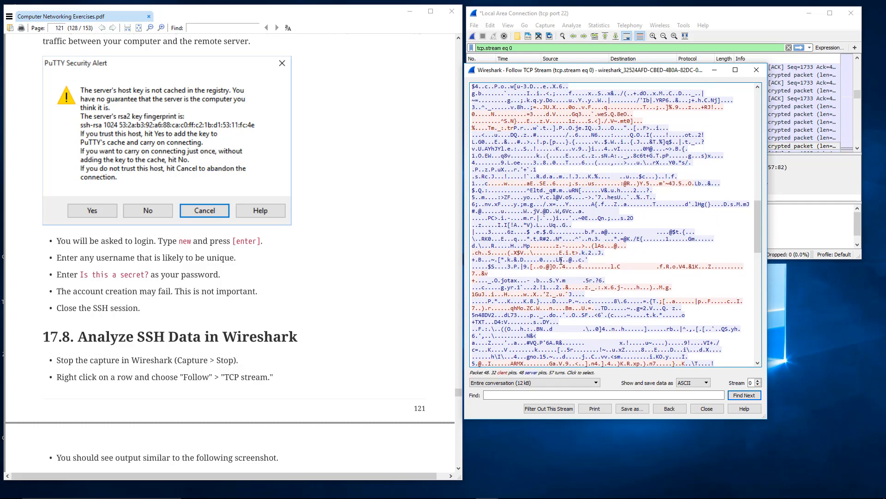
{"action": "scroll", "coordinate": [560, 259], "scroll_direction": "up", "scroll_amount": 4}
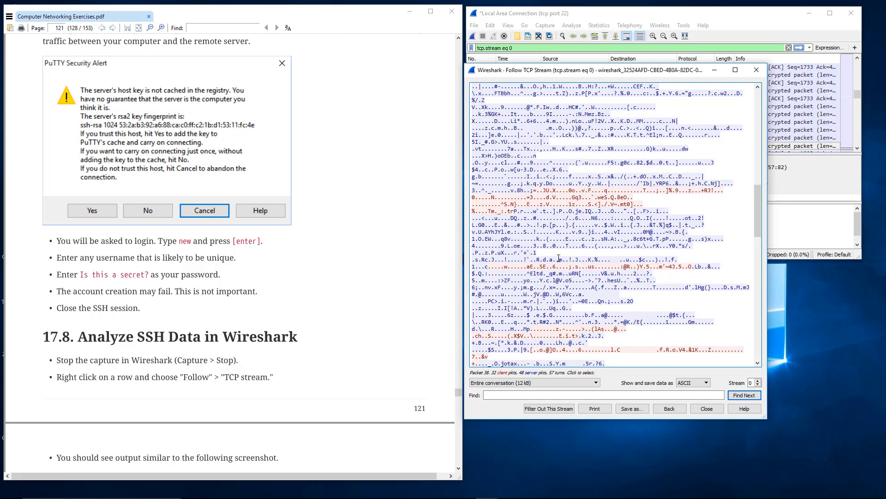
{"action": "scroll", "coordinate": [615, 234], "scroll_direction": "up", "scroll_amount": 15}
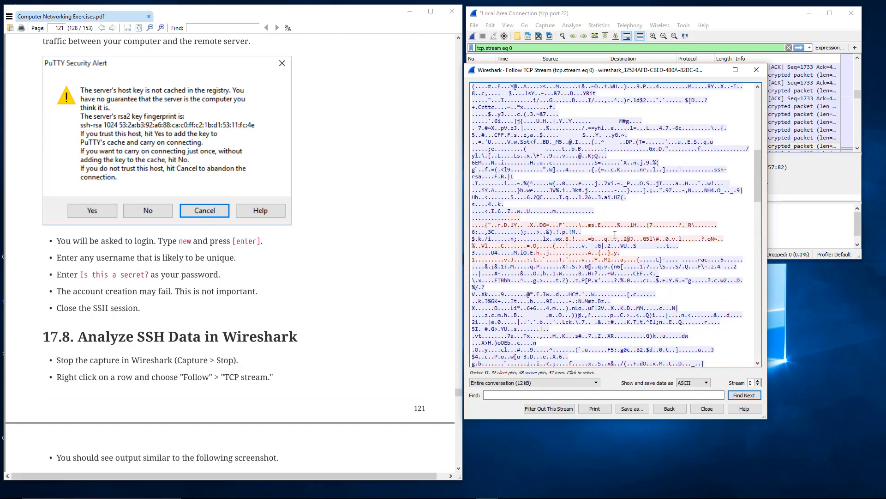
{"action": "scroll", "coordinate": [616, 234], "scroll_direction": "up", "scroll_amount": 3}
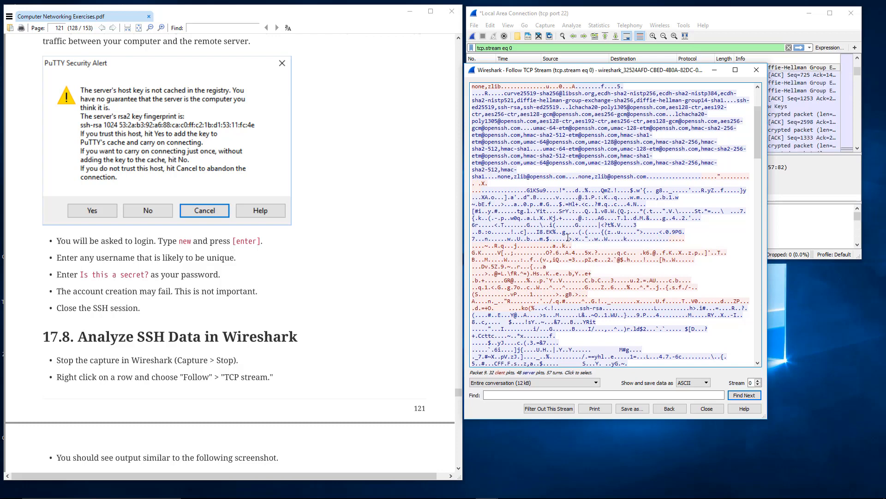
Examine the client's and server's key exchange and cipher algorithm lists at the start of the stream.
{"action": "scroll", "coordinate": [569, 239], "scroll_direction": "up", "scroll_amount": 4}
{"action": "left_click_drag", "start_coordinate": [517, 116], "coordinate": [587, 241]}
{"action": "left_click", "coordinate": [575, 260]}
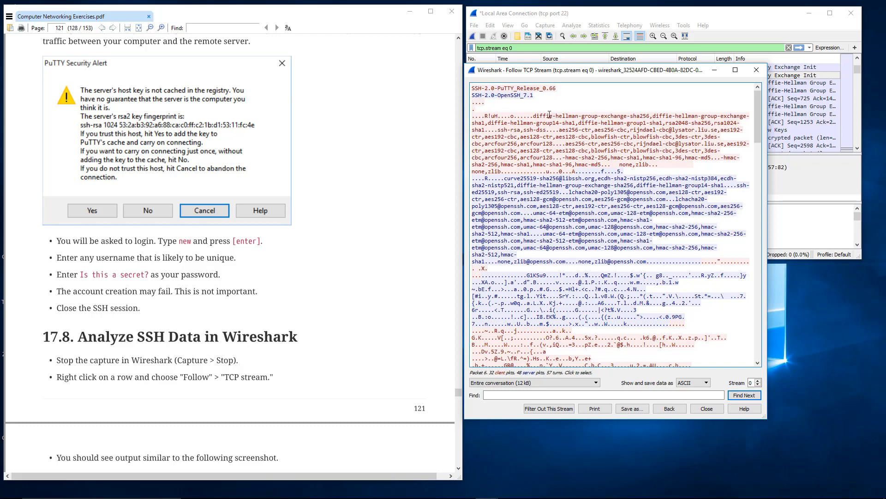
{"action": "left_click_drag", "start_coordinate": [550, 116], "coordinate": [580, 158]}
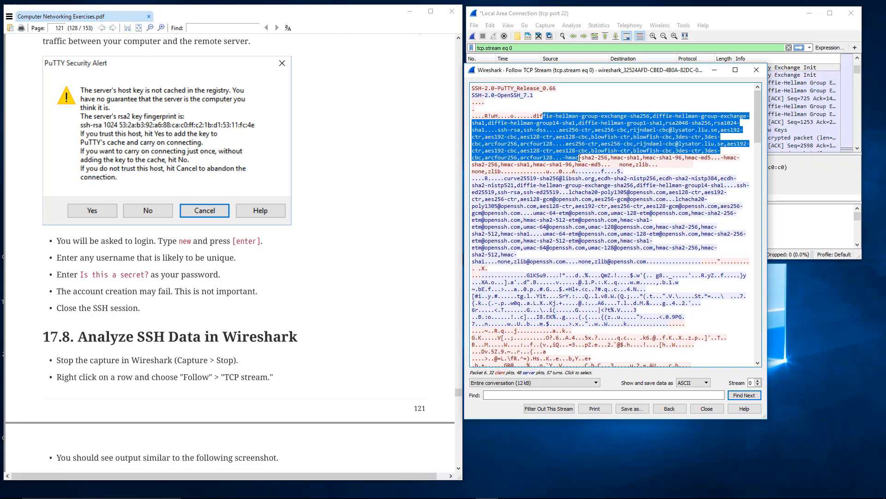
{"action": "left_click", "coordinate": [579, 159]}
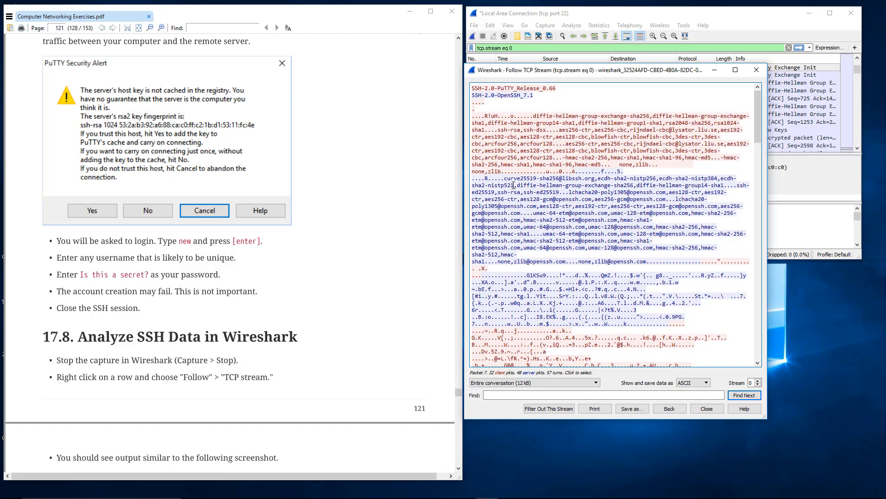
{"action": "left_click_drag", "start_coordinate": [513, 114], "coordinate": [606, 165]}
{"action": "left_click", "coordinate": [575, 187]}
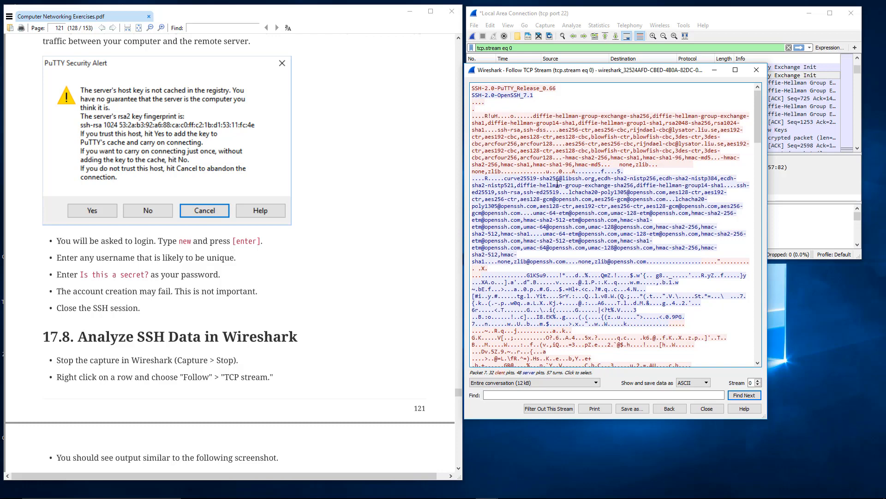
Trace the stream from the server's algorithm list through the Diffie-Hellman exchange and the encrypted packets to the end.
{"action": "left_click_drag", "start_coordinate": [557, 185], "coordinate": [547, 266]}
{"action": "scroll", "coordinate": [523, 209], "scroll_direction": "down", "scroll_amount": 3}
{"action": "scroll", "coordinate": [550, 263], "scroll_direction": "down", "scroll_amount": 6}
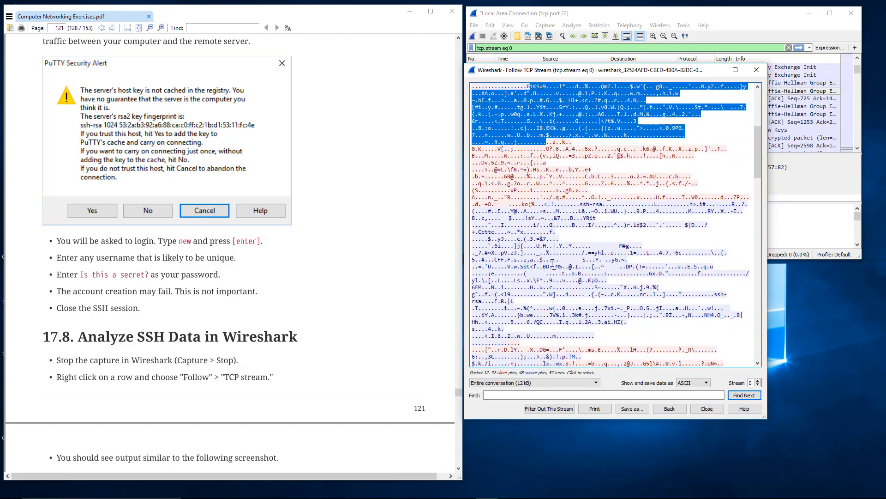
{"action": "left_click_drag", "start_coordinate": [545, 153], "coordinate": [549, 324]}
{"action": "scroll", "coordinate": [550, 321], "scroll_direction": "down", "scroll_amount": 4}
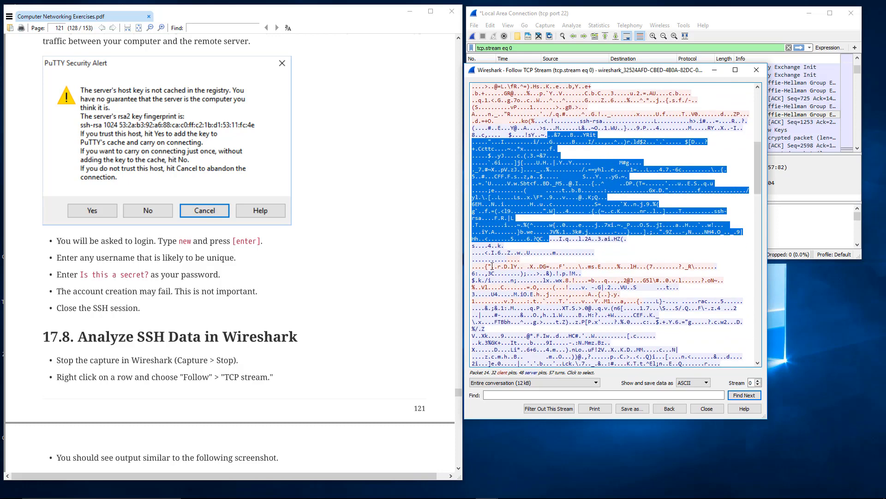
{"action": "left_click_drag", "start_coordinate": [492, 266], "coordinate": [639, 266]}
{"action": "left_click_drag", "start_coordinate": [571, 281], "coordinate": [577, 301]}
{"action": "scroll", "coordinate": [577, 301], "scroll_direction": "down", "scroll_amount": 13}
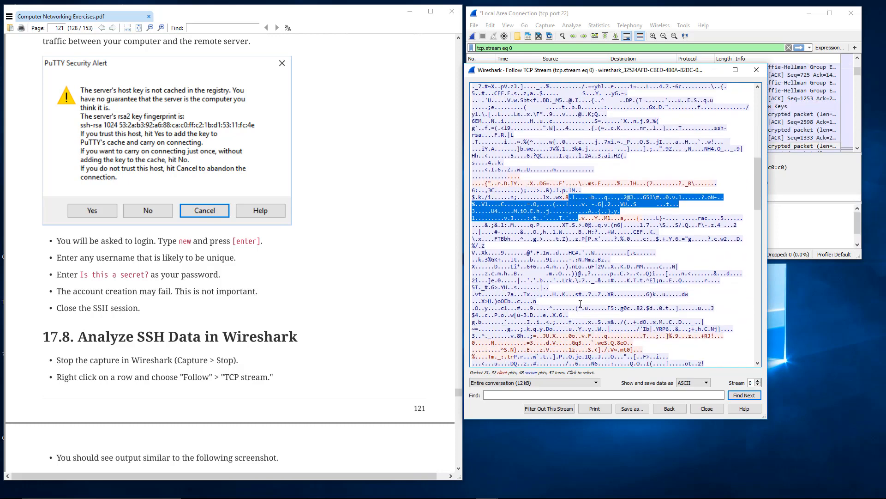
{"action": "scroll", "coordinate": [577, 301], "scroll_direction": "down", "scroll_amount": 15}
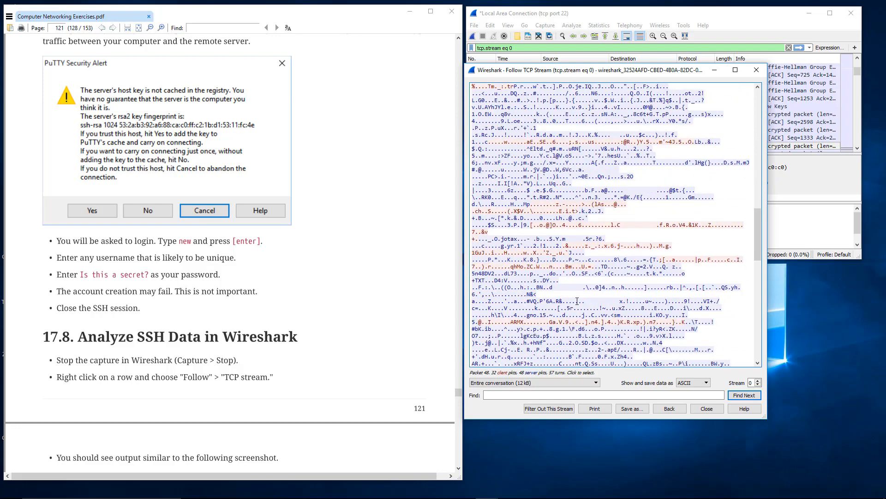
{"action": "scroll", "coordinate": [576, 300], "scroll_direction": "down", "scroll_amount": 12}
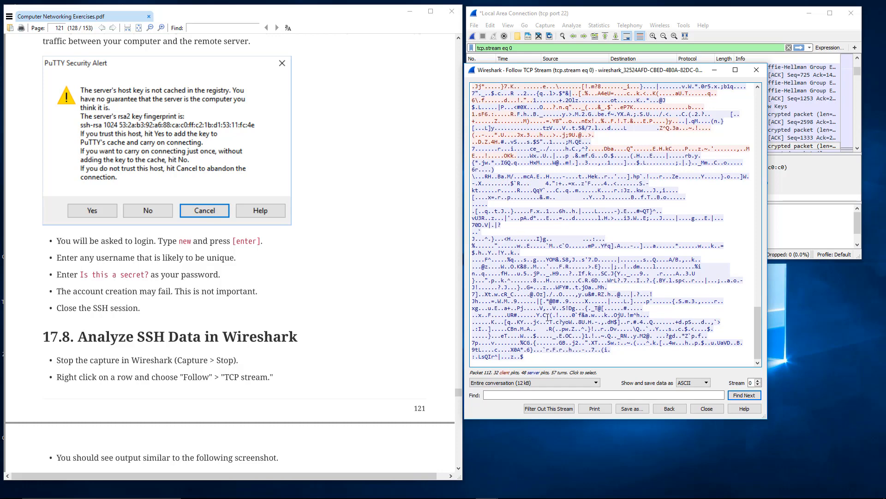
Highlight the encrypted server data at the end of the stream and compare it with the earlier encrypted exchanges.
{"action": "left_click_drag", "start_coordinate": [547, 318], "coordinate": [516, 203]}
{"action": "scroll", "coordinate": [515, 202], "scroll_direction": "up", "scroll_amount": 2}
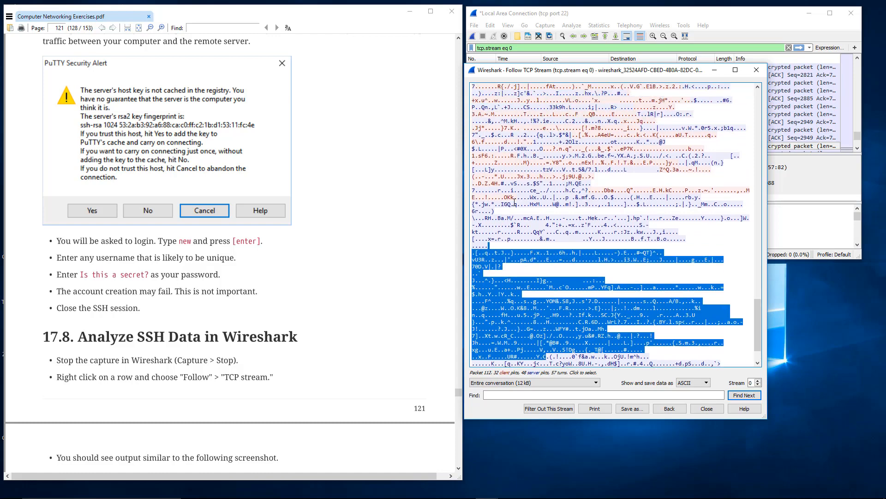
{"action": "scroll", "coordinate": [514, 202], "scroll_direction": "up", "scroll_amount": 15}
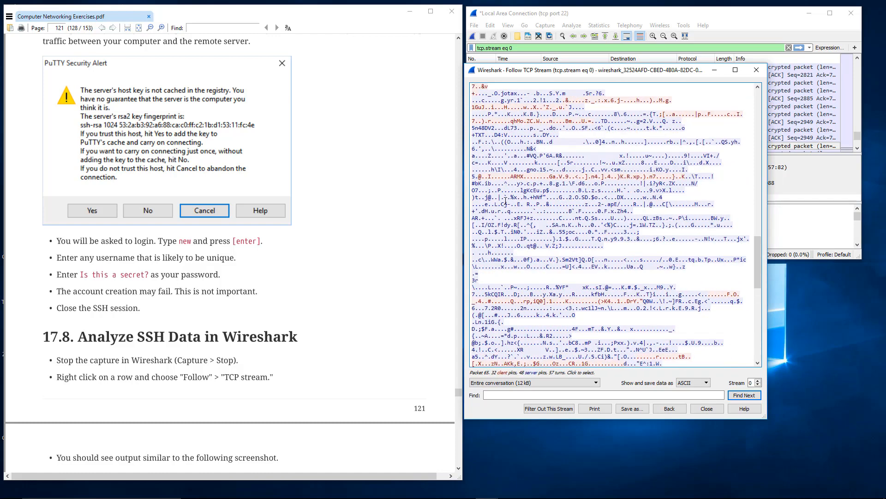
{"action": "scroll", "coordinate": [506, 202], "scroll_direction": "up", "scroll_amount": 12}
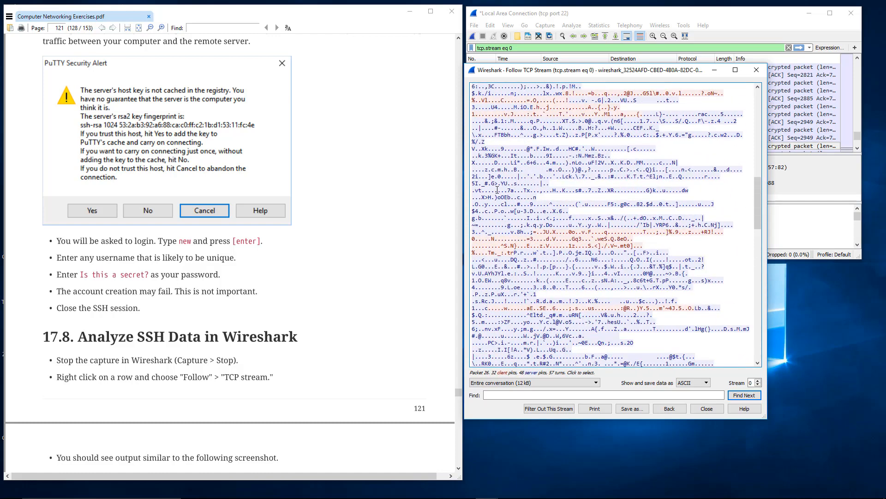
{"action": "scroll", "coordinate": [495, 185], "scroll_direction": "up", "scroll_amount": 3}
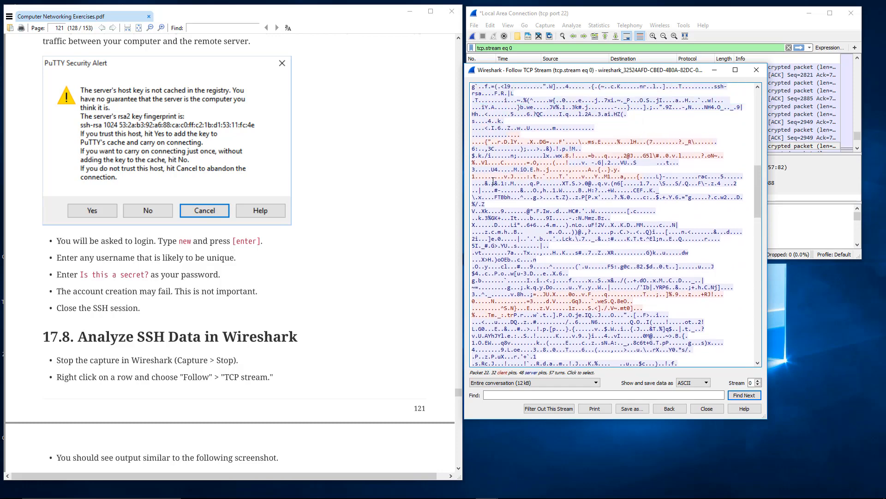
{"action": "scroll", "coordinate": [493, 181], "scroll_direction": "down", "scroll_amount": 15}
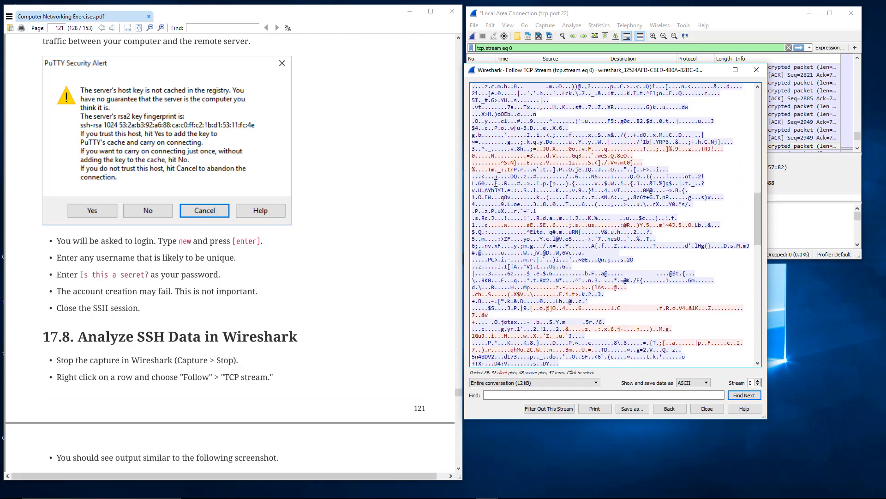
{"action": "scroll", "coordinate": [499, 187], "scroll_direction": "down", "scroll_amount": 8}
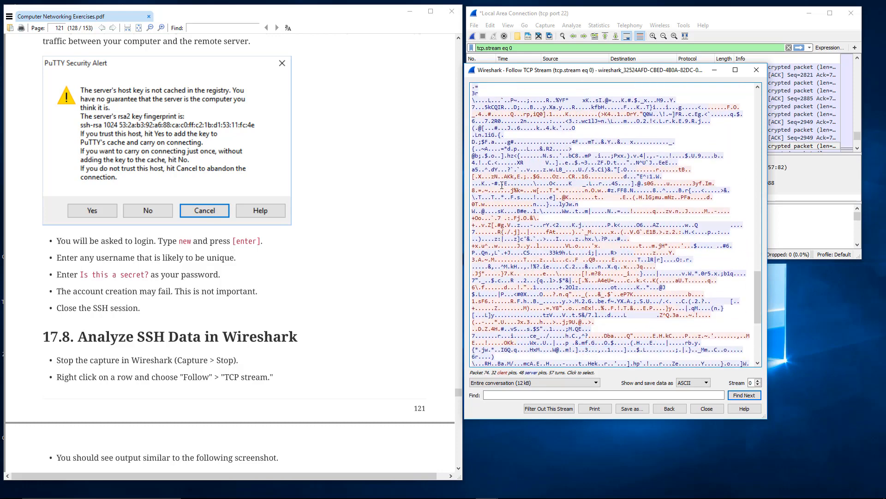
{"action": "scroll", "coordinate": [501, 186], "scroll_direction": "down", "scroll_amount": 9}
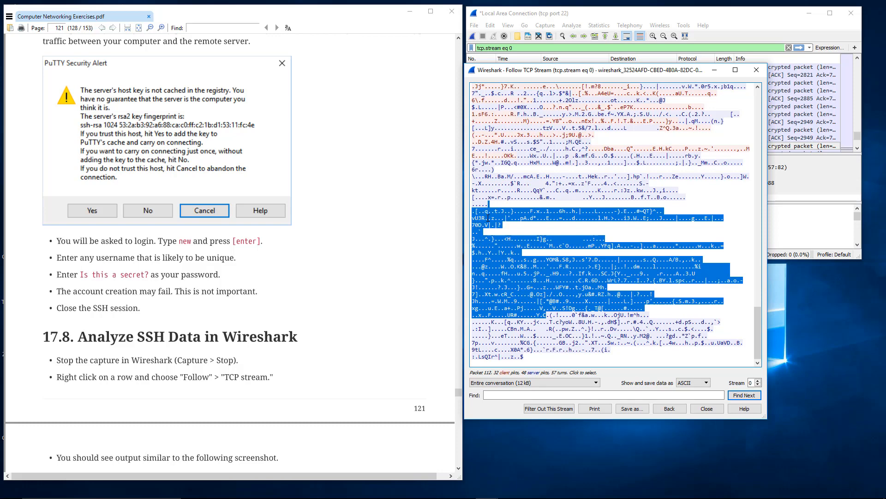
Compare the followed SSH stream with the exercise PDF's sample output and continue reading to section 17.9, Learning Check.
{"action": "left_click", "coordinate": [248, 316]}
{"action": "scroll", "coordinate": [248, 314], "scroll_direction": "down", "scroll_amount": 3}
{"action": "scroll", "coordinate": [248, 314], "scroll_direction": "down", "scroll_amount": 20}
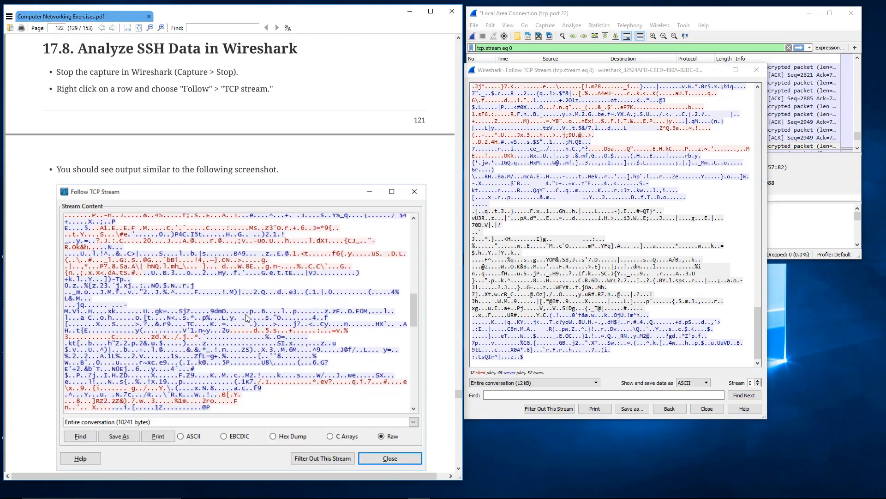
{"action": "scroll", "coordinate": [247, 318], "scroll_direction": "down", "scroll_amount": 5}
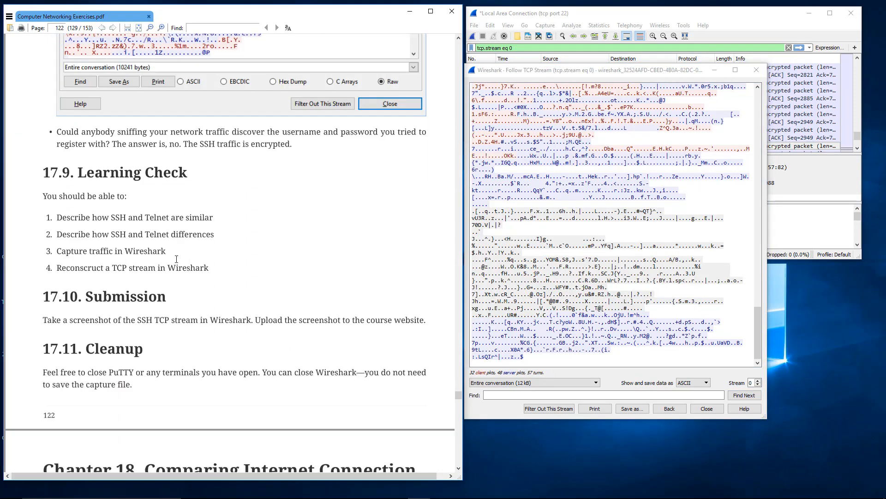
Review the first two learning objectives, on the similarities and differences between SSH and Telnet.
{"action": "left_click_drag", "start_coordinate": [77, 218], "coordinate": [170, 219]}
{"action": "left_click", "coordinate": [170, 219]}
{"action": "double_click", "coordinate": [190, 234]}
{"action": "left_click", "coordinate": [190, 233]}
{"action": "mouse_move", "coordinate": [214, 236]}
{"action": "left_mouse_down"}
{"action": "mouse_move", "coordinate": [87, 236]}
{"action": "mouse_move", "coordinate": [213, 237]}
{"action": "left_mouse_up"}
{"action": "left_click", "coordinate": [109, 234]}
{"action": "left_click", "coordinate": [214, 236]}
{"action": "left_click_drag", "start_coordinate": [194, 234], "coordinate": [169, 234]}
{"action": "left_click", "coordinate": [169, 235]}
{"action": "double_click", "coordinate": [156, 237]}
{"action": "left_click", "coordinate": [156, 237]}
{"action": "double_click", "coordinate": [123, 234]}
{"action": "left_click", "coordinate": [122, 235]}
Review the objectives on capturing traffic and reconstructing a TCP stream, referring to the followed stream.
{"action": "scroll", "coordinate": [122, 235], "scroll_direction": "down", "scroll_amount": 1}
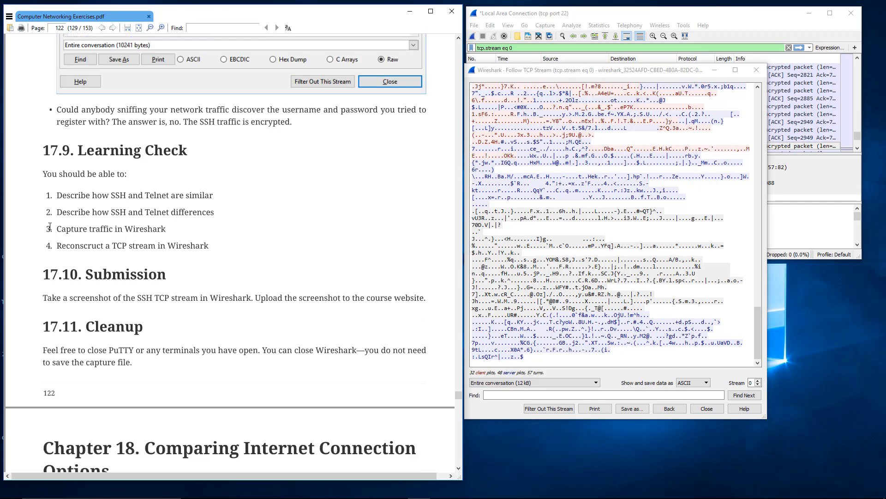
{"action": "left_click_drag", "start_coordinate": [62, 229], "coordinate": [154, 229]}
{"action": "left_click", "coordinate": [156, 230]}
{"action": "left_click", "coordinate": [702, 362]}
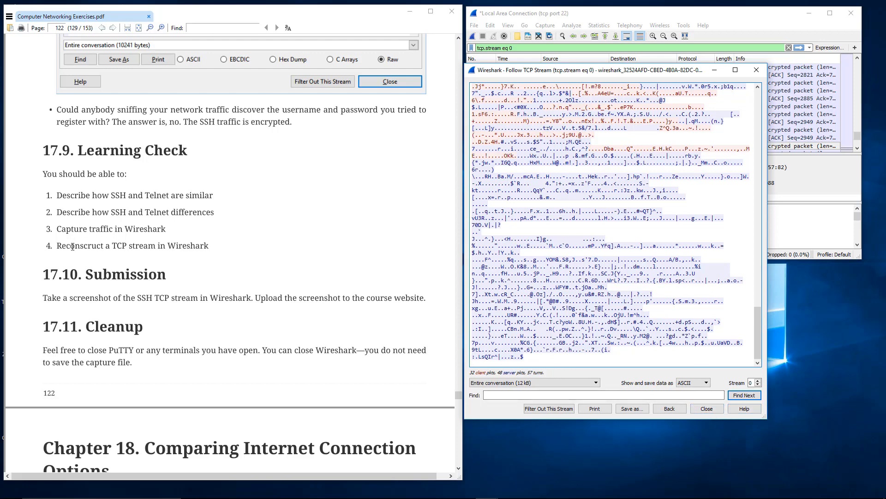
{"action": "left_click_drag", "start_coordinate": [71, 246], "coordinate": [179, 247]}
{"action": "left_click", "coordinate": [179, 247]}
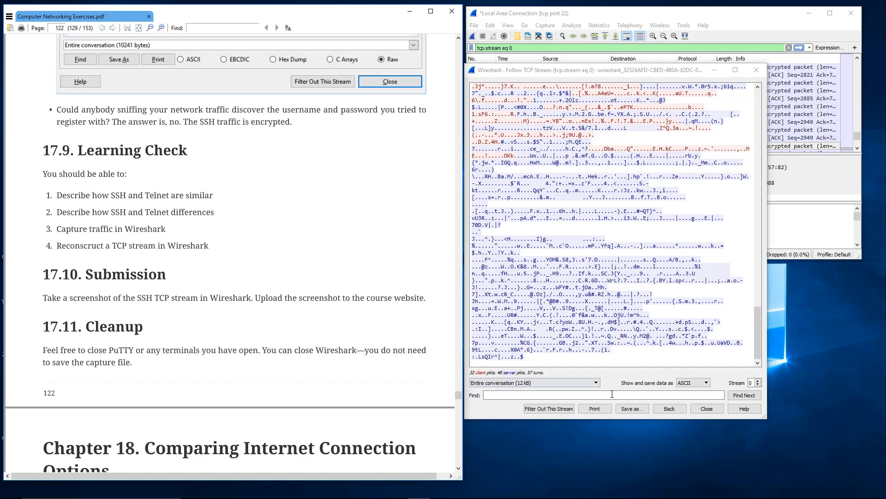
Close the followed TCP stream, return to the first packets and clear the tcp.stream eq 0 display filter.
{"action": "left_click", "coordinate": [701, 408]}
{"action": "left_click", "coordinate": [605, 134]}
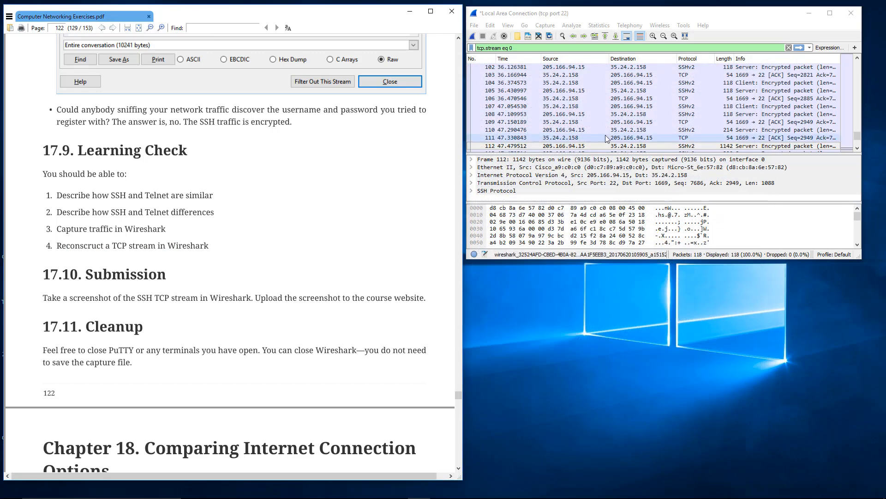
{"action": "scroll", "coordinate": [605, 135], "scroll_direction": "up", "scroll_amount": 1}
{"action": "scroll", "coordinate": [605, 134], "scroll_direction": "up", "scroll_amount": 20}
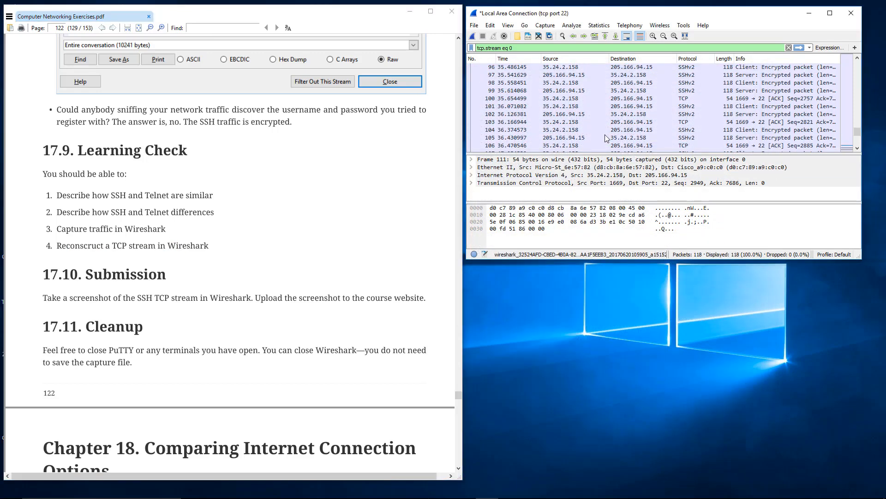
{"action": "scroll", "coordinate": [605, 137], "scroll_direction": "up", "scroll_amount": 5}
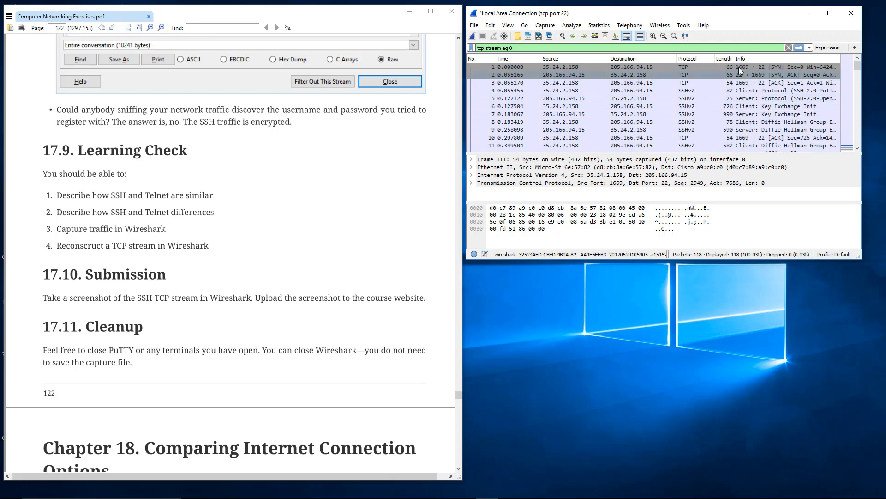
{"action": "left_click", "coordinate": [788, 48]}
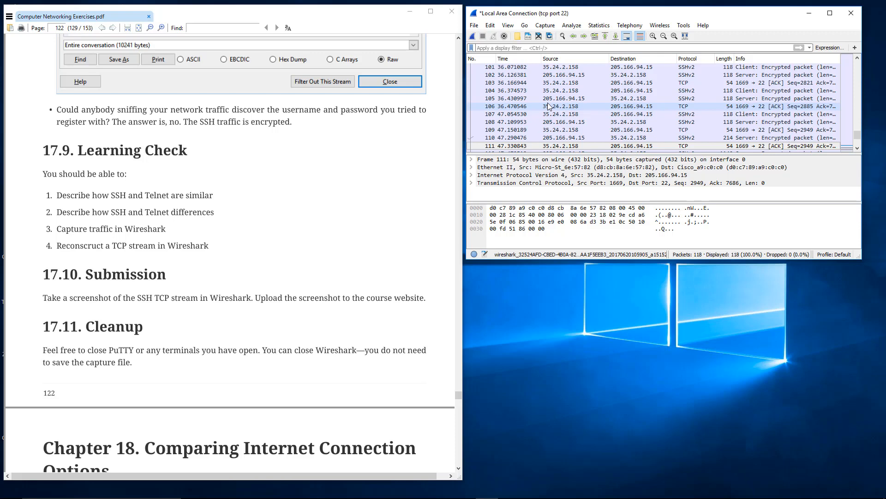
Follow the TCP stream of packet 114 near the end of the capture.
{"action": "left_click", "coordinate": [520, 122]}
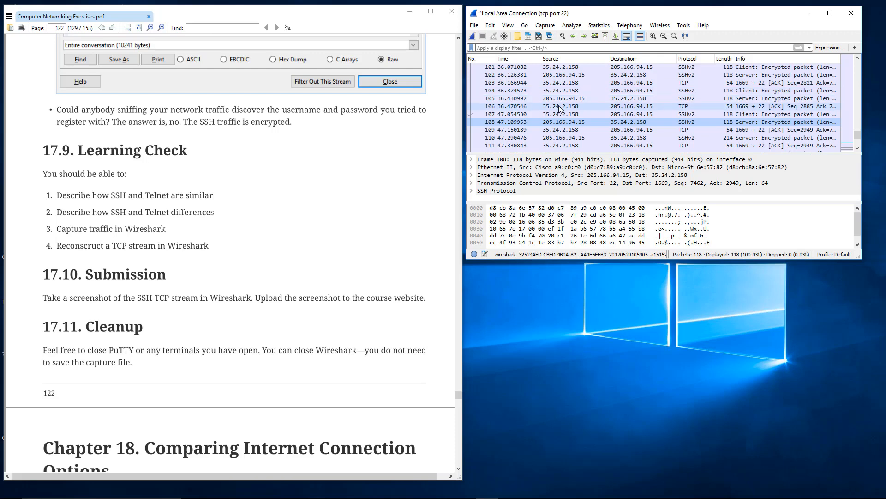
{"action": "scroll", "coordinate": [564, 103], "scroll_direction": "down", "scroll_amount": 3}
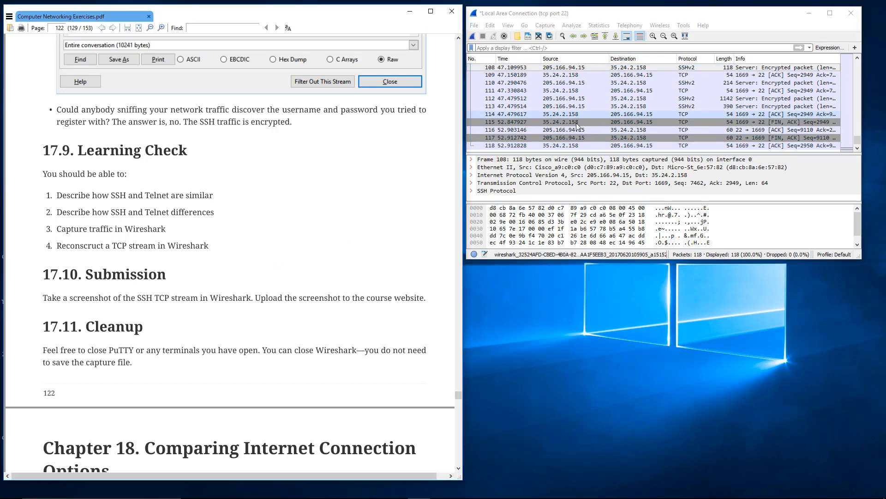
{"action": "left_click", "coordinate": [573, 131]}
{"action": "left_click", "coordinate": [566, 115]}
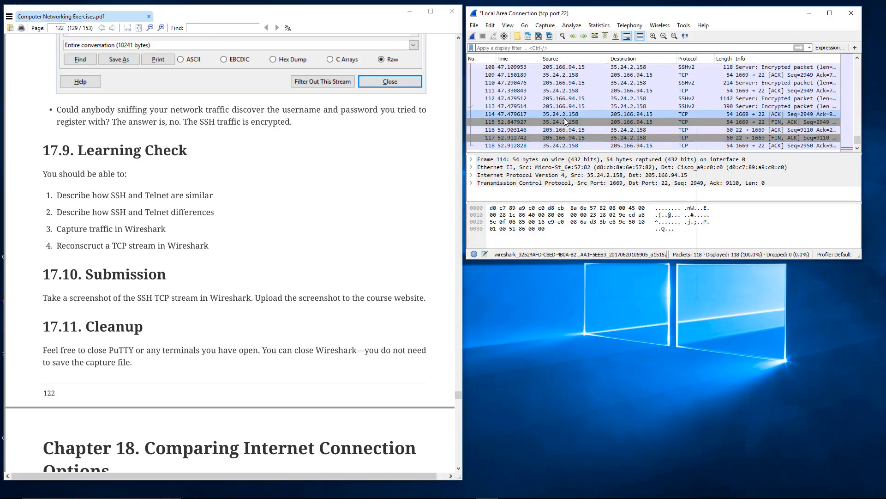
{"action": "right_click", "coordinate": [565, 117]}
{"action": "mouse_move", "coordinate": [613, 243]}
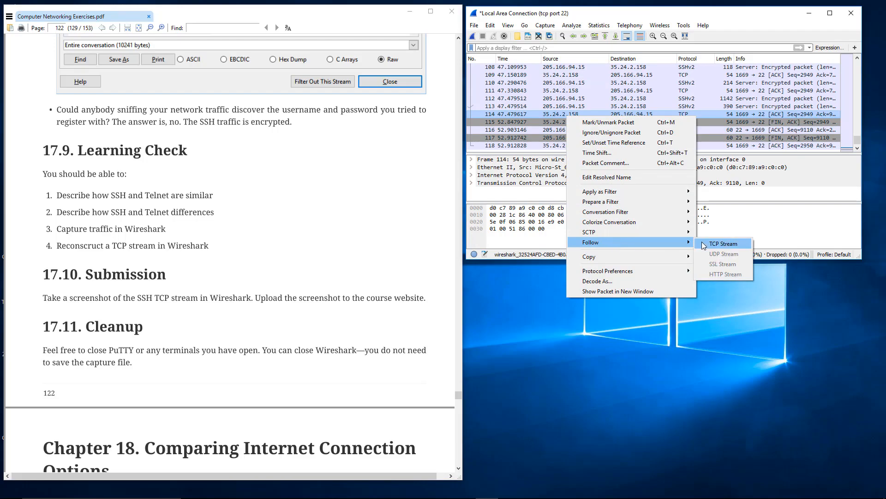
{"action": "left_click", "coordinate": [706, 243]}
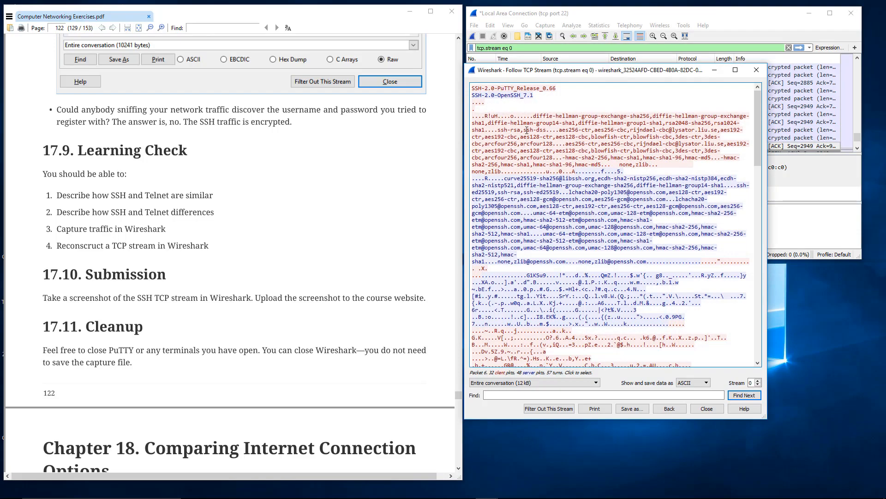
Skim the reconstructed stream, highlight the server's data after the algorithm lists, and close the stream.
{"action": "scroll", "coordinate": [527, 130], "scroll_direction": "down", "scroll_amount": 15}
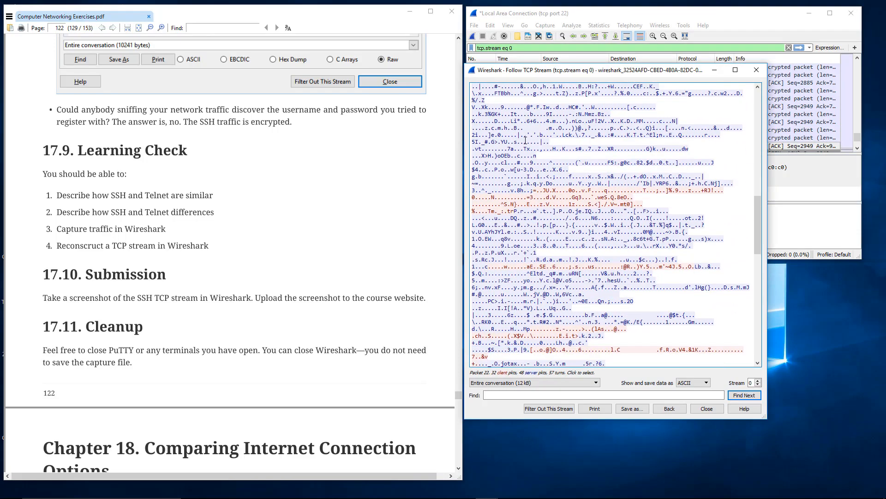
{"action": "scroll", "coordinate": [525, 140], "scroll_direction": "down", "scroll_amount": 8}
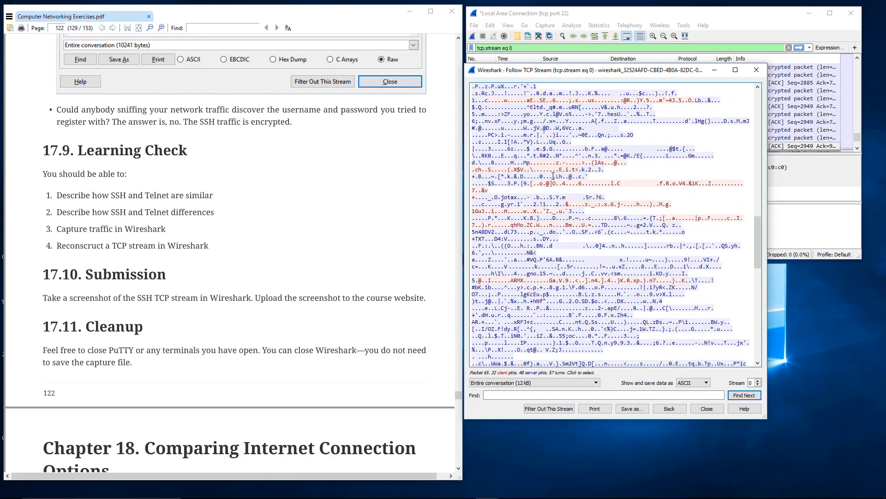
{"action": "scroll", "coordinate": [553, 176], "scroll_direction": "up", "scroll_amount": 20}
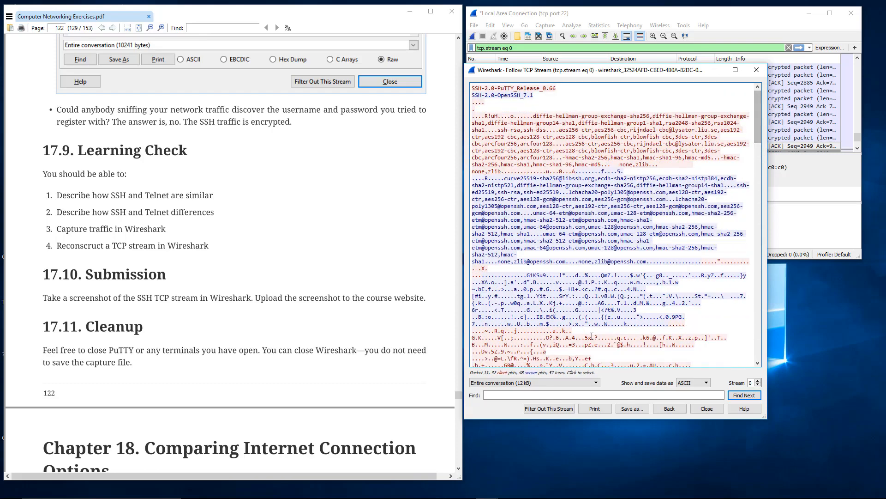
{"action": "left_click_drag", "start_coordinate": [759, 140], "coordinate": [760, 110]}
{"action": "left_click_drag", "start_coordinate": [505, 282], "coordinate": [538, 331]}
{"action": "left_click", "coordinate": [564, 332]}
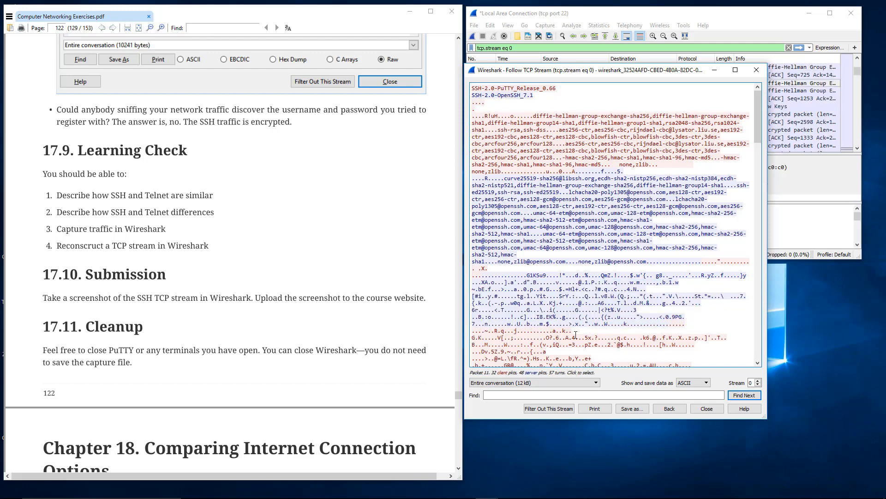
{"action": "left_click", "coordinate": [711, 409]}
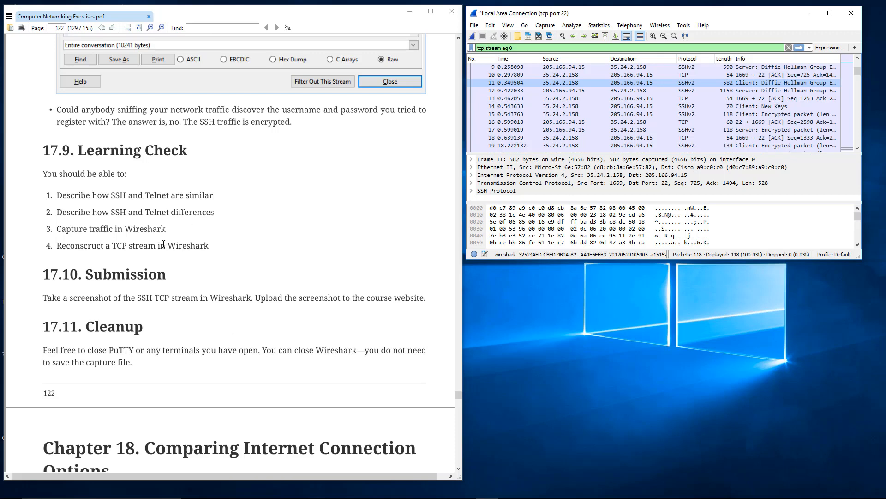
{"action": "left_click", "coordinate": [146, 245]}
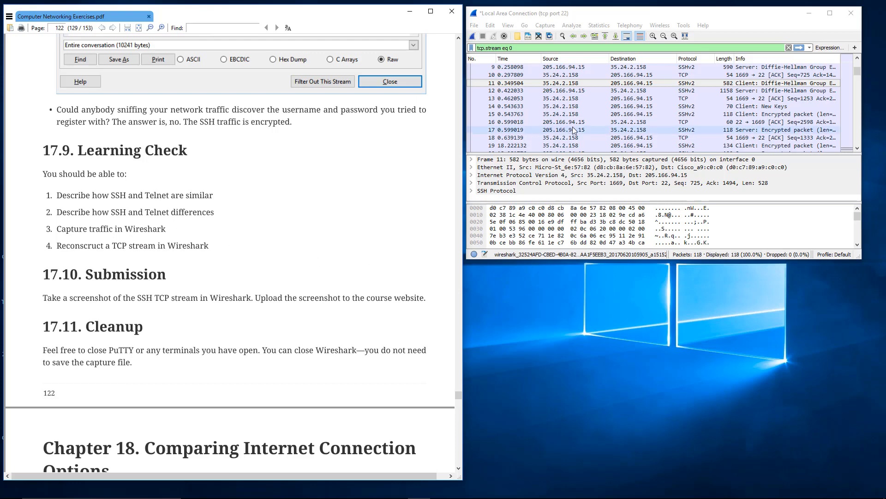
Examine the SYN and SYN, ACK handshake packets at the start of the capture and the client's SSH protocol packet.
{"action": "left_click", "coordinate": [583, 115]}
{"action": "scroll", "coordinate": [583, 114], "scroll_direction": "up", "scroll_amount": 3}
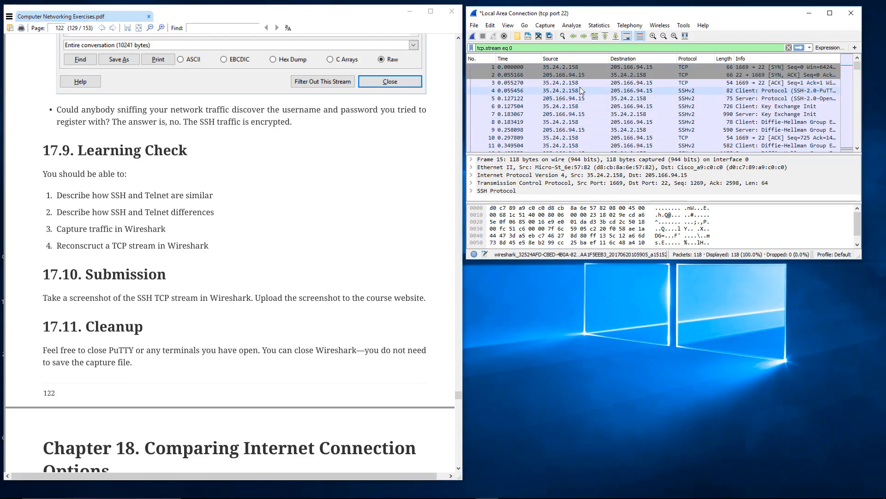
{"action": "left_click", "coordinate": [555, 67]}
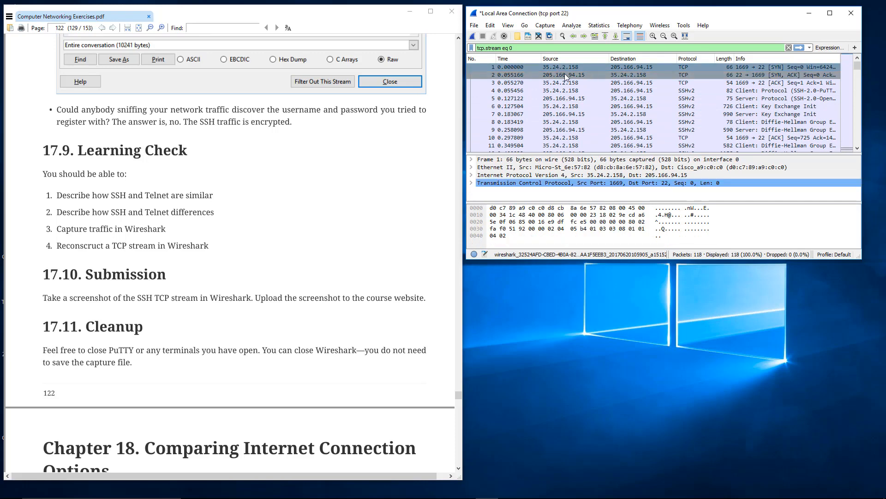
{"action": "left_click", "coordinate": [621, 75]}
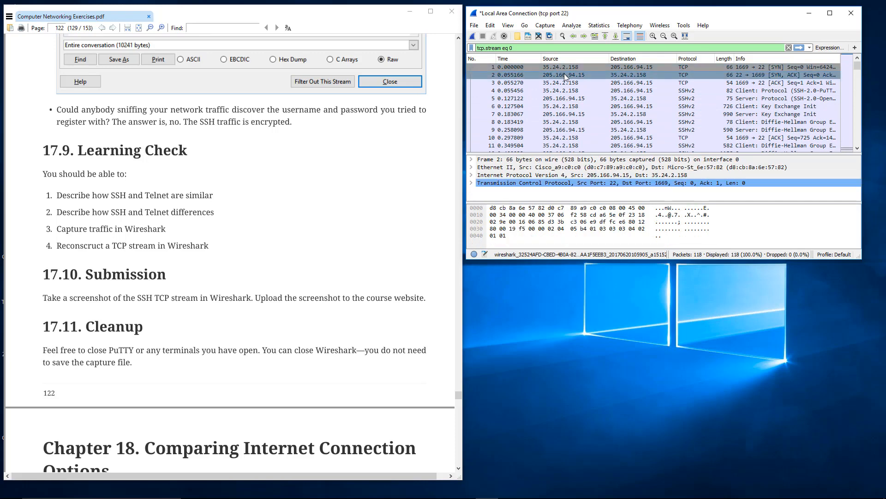
{"action": "left_click", "coordinate": [596, 91]}
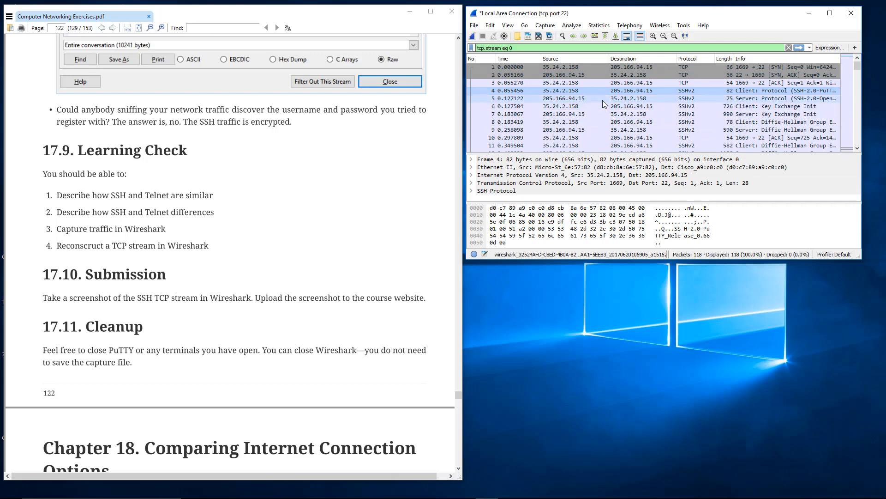
Enlarge the Wireshark window and its packet details area, and inspect the protocol entry in packet 4's SSH layer.
{"action": "left_click_drag", "start_coordinate": [591, 261], "coordinate": [590, 367]}
{"action": "left_click_drag", "start_coordinate": [554, 207], "coordinate": [558, 146]}
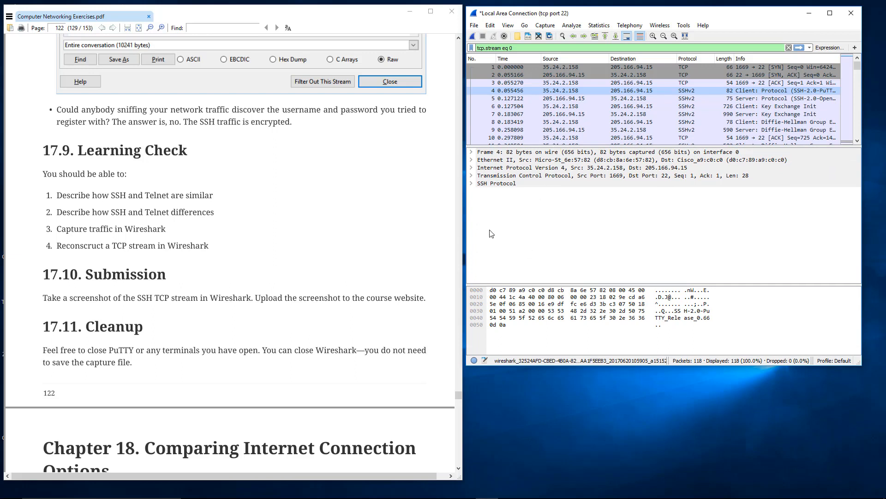
{"action": "left_click", "coordinate": [472, 184]}
{"action": "left_click", "coordinate": [471, 184]}
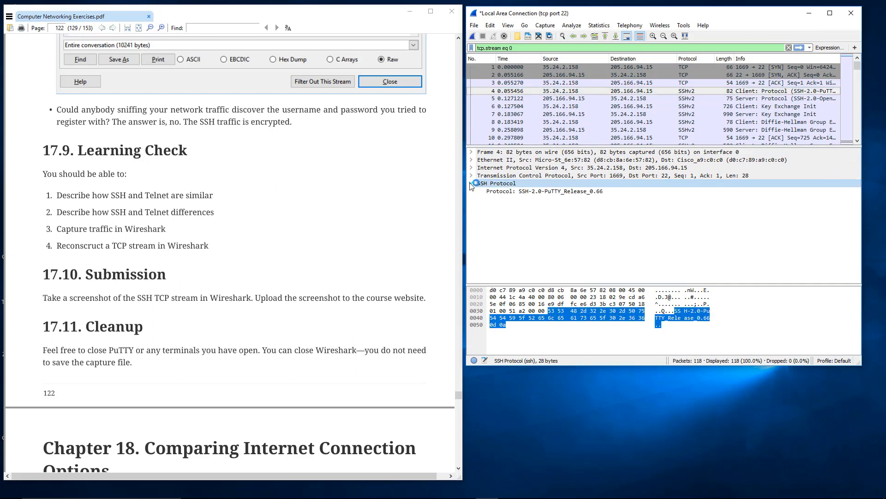
{"action": "left_click", "coordinate": [470, 183]}
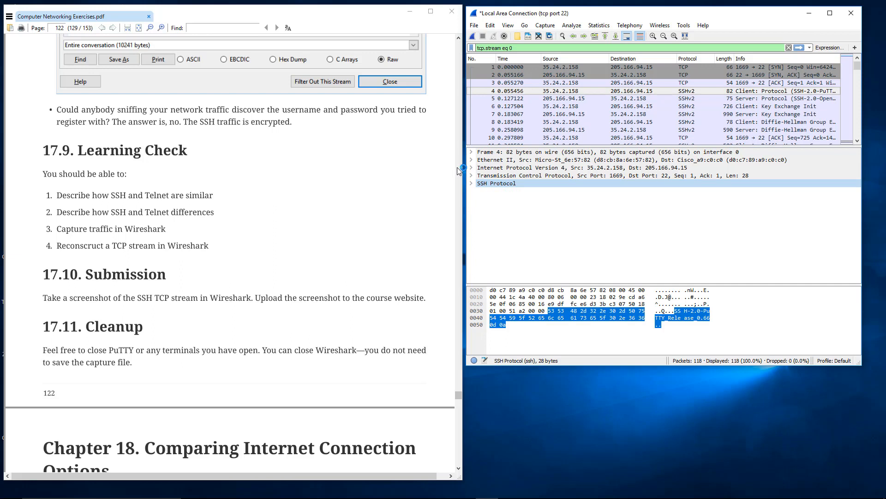
{"action": "left_click", "coordinate": [471, 184]}
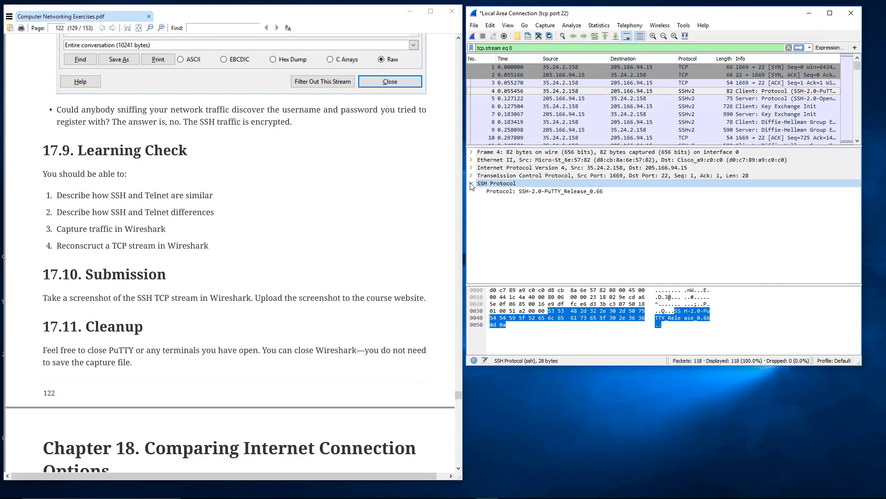
{"action": "left_click", "coordinate": [490, 192]}
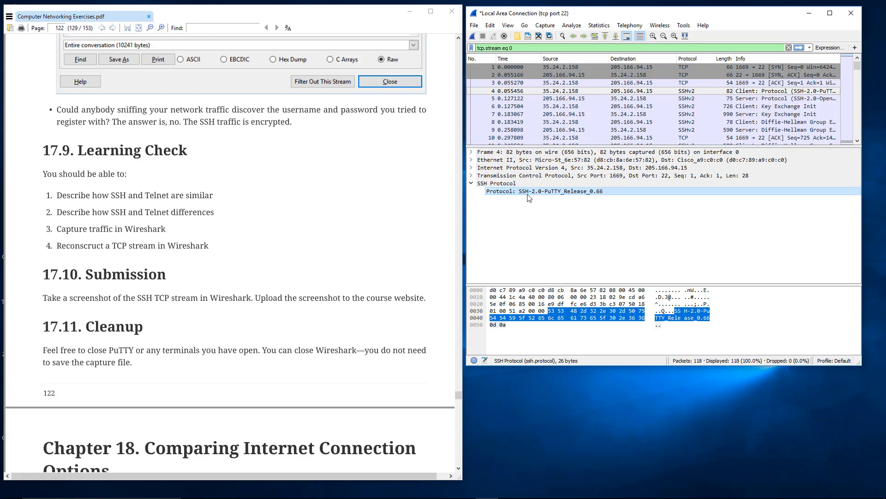
Examine packet 4's TCP, IPv4 and Ethernet II layers in turn, collapsing each again.
{"action": "left_click", "coordinate": [471, 176]}
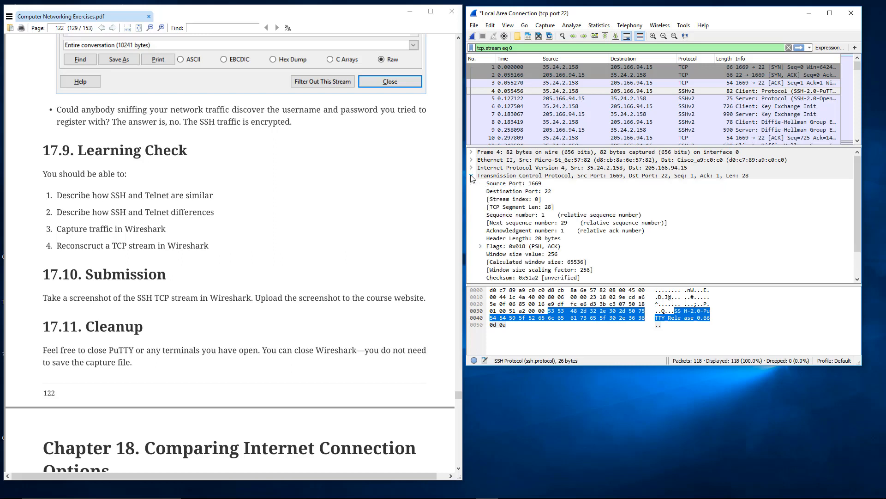
{"action": "left_click", "coordinate": [472, 176]}
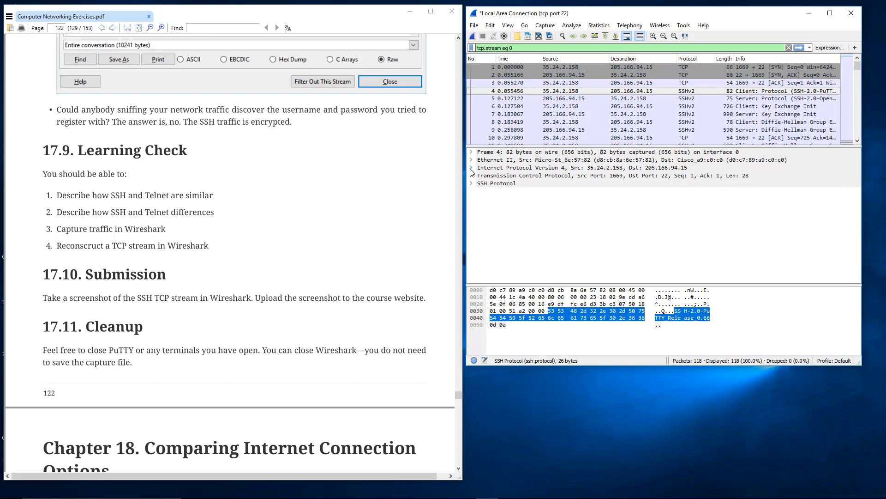
{"action": "left_click", "coordinate": [471, 168]}
{"action": "left_click", "coordinate": [472, 168]}
{"action": "left_click", "coordinate": [472, 161]}
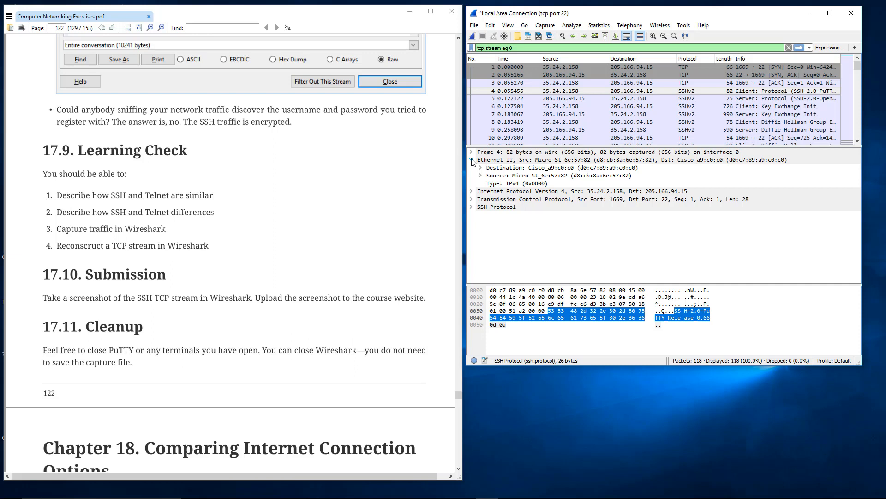
{"action": "left_click", "coordinate": [471, 160]}
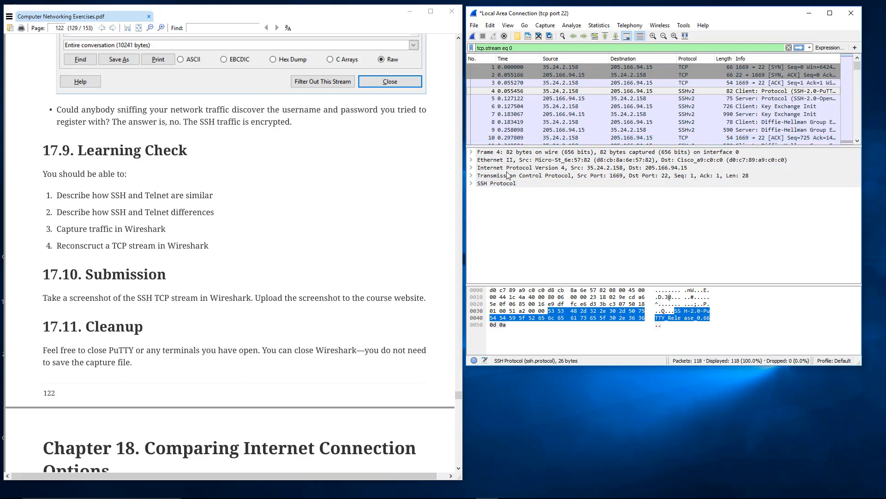
{"action": "left_click", "coordinate": [471, 159]}
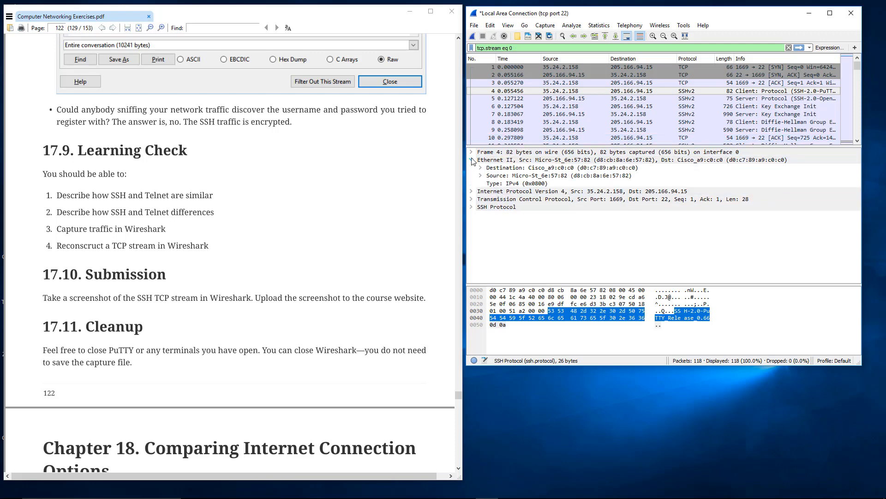
{"action": "left_click", "coordinate": [471, 160]}
{"action": "left_click", "coordinate": [471, 168]}
{"action": "left_click", "coordinate": [471, 168]}
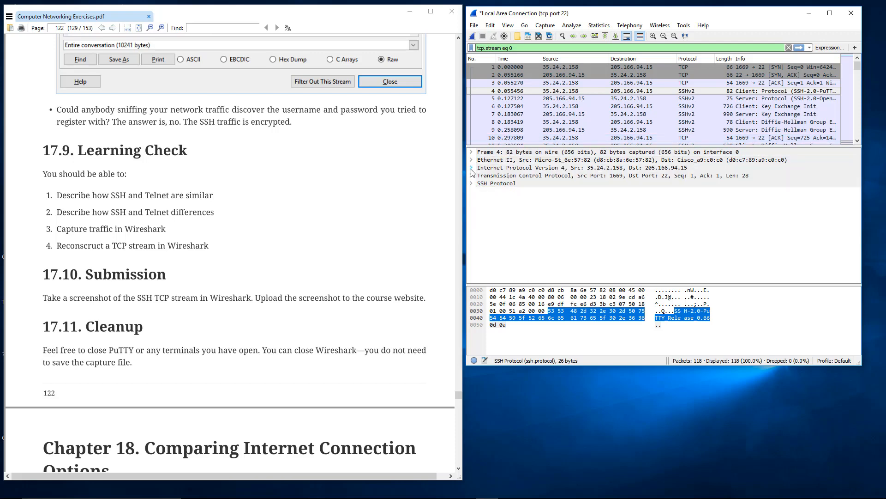
{"action": "left_click", "coordinate": [471, 168]}
{"action": "left_click", "coordinate": [472, 167]}
Inspect packet 5's IPv4 header including its time to live, collapse it and clear the display filter.
{"action": "left_click", "coordinate": [489, 98]}
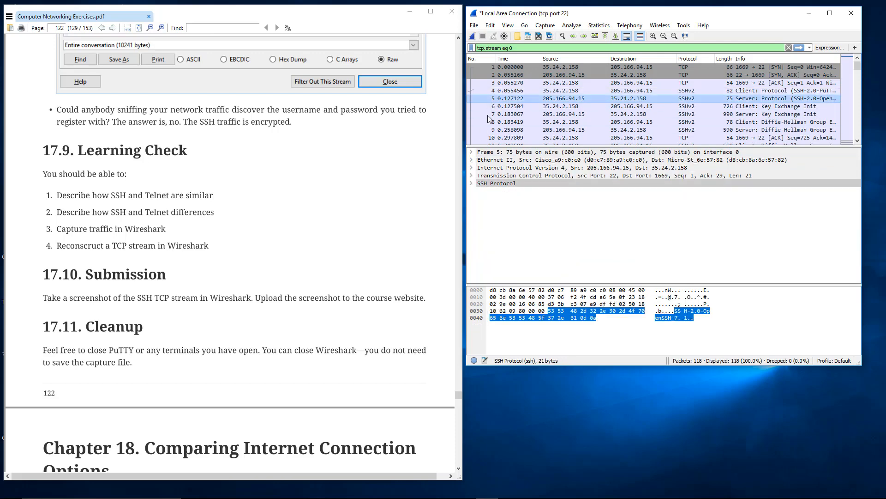
{"action": "left_click", "coordinate": [472, 168]}
{"action": "left_click", "coordinate": [513, 229]}
{"action": "scroll", "coordinate": [514, 230], "scroll_direction": "down", "scroll_amount": 1}
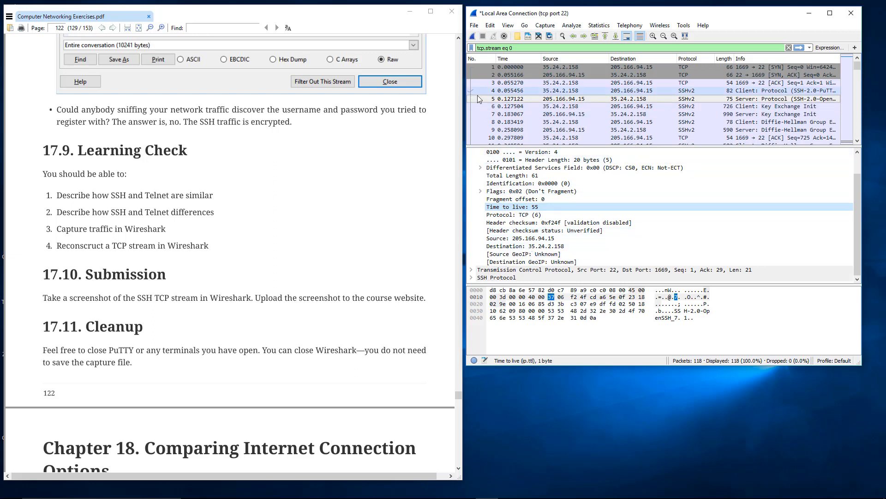
{"action": "scroll", "coordinate": [476, 171], "scroll_direction": "up", "scroll_amount": 1}
{"action": "left_click", "coordinate": [471, 168]}
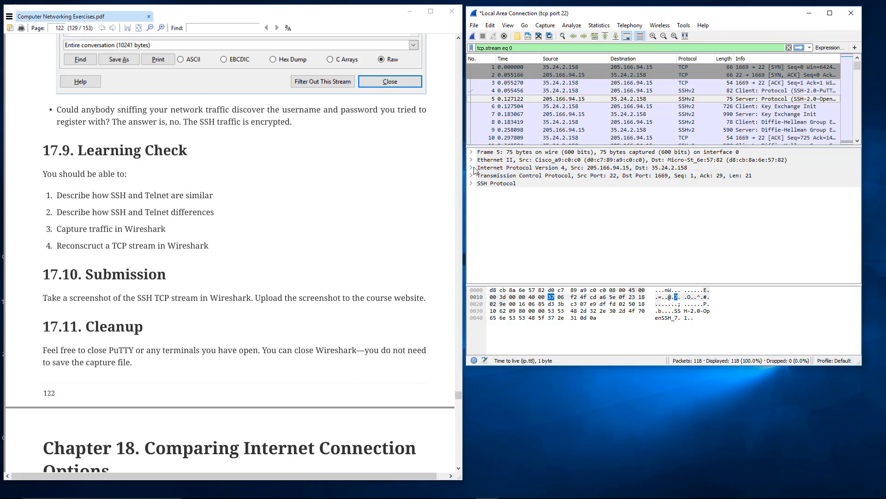
{"action": "left_click", "coordinate": [789, 47]}
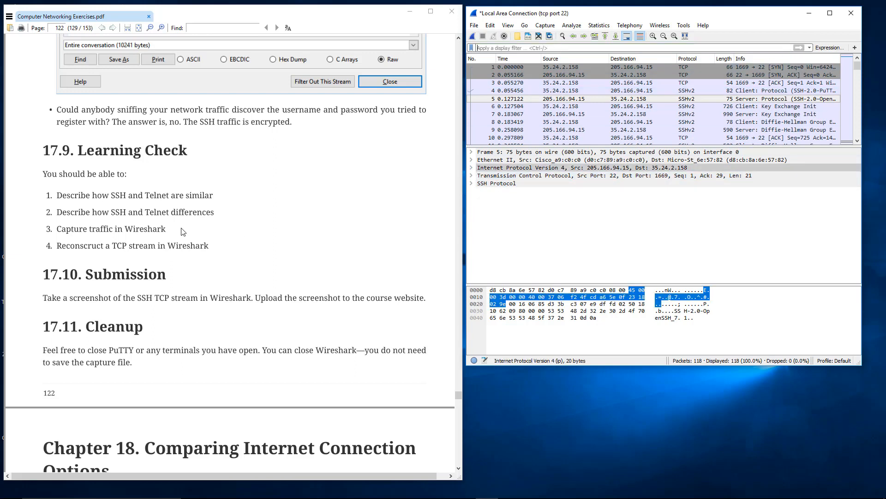